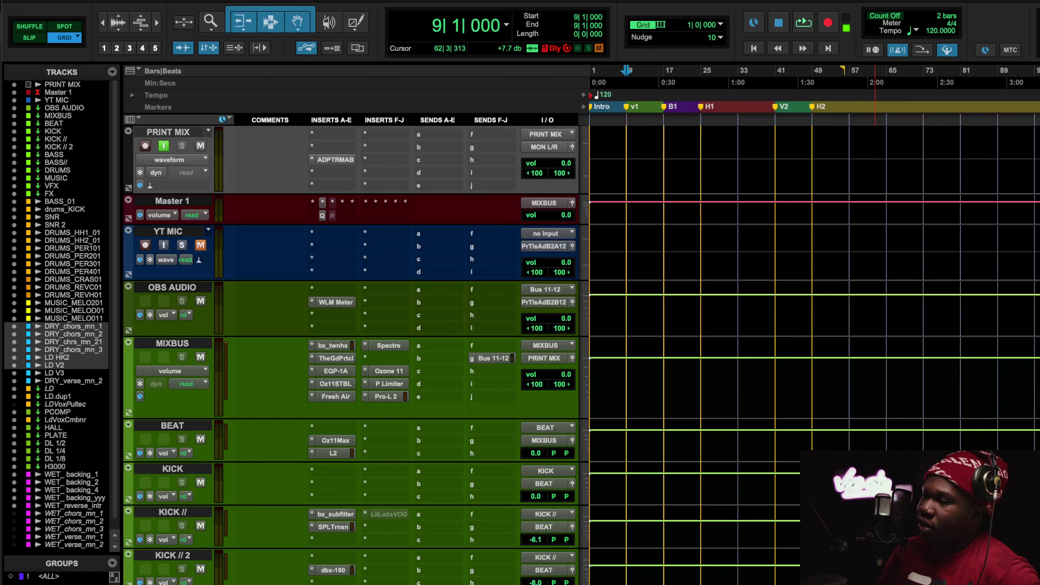
# - Play back the song while reviewing its tracks and the H3000 Factory insert on the LD HK2 track, then stop playback
pyautogui.press('space')
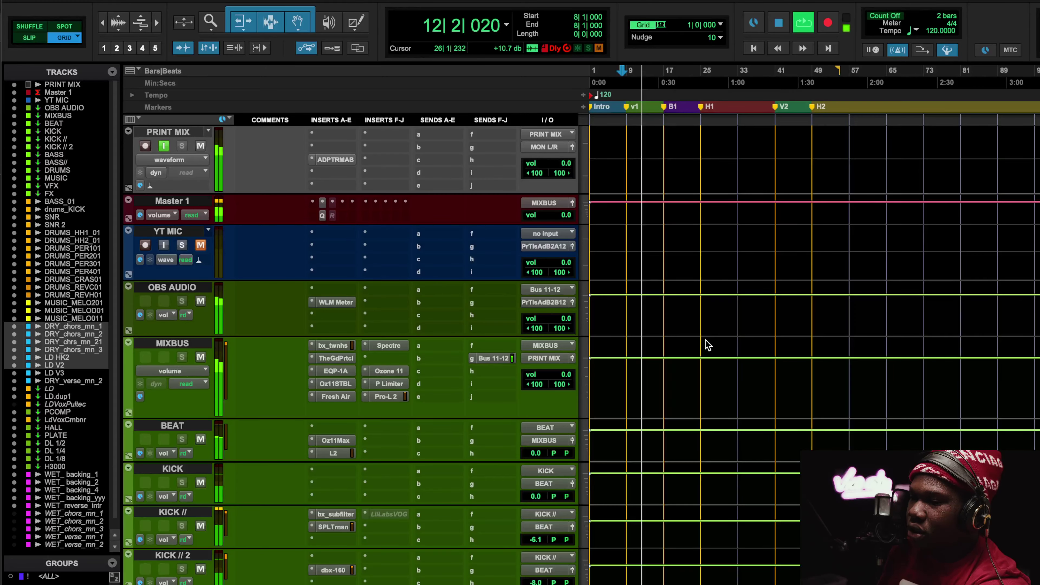
pyautogui.scroll(-15, 710, 372)
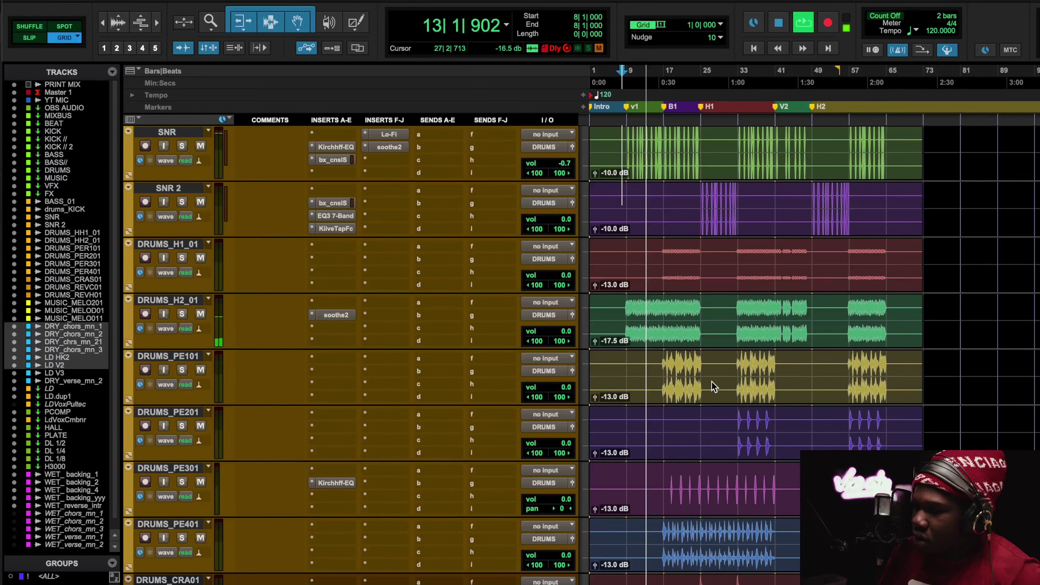
pyautogui.scroll(-10, 712, 386)
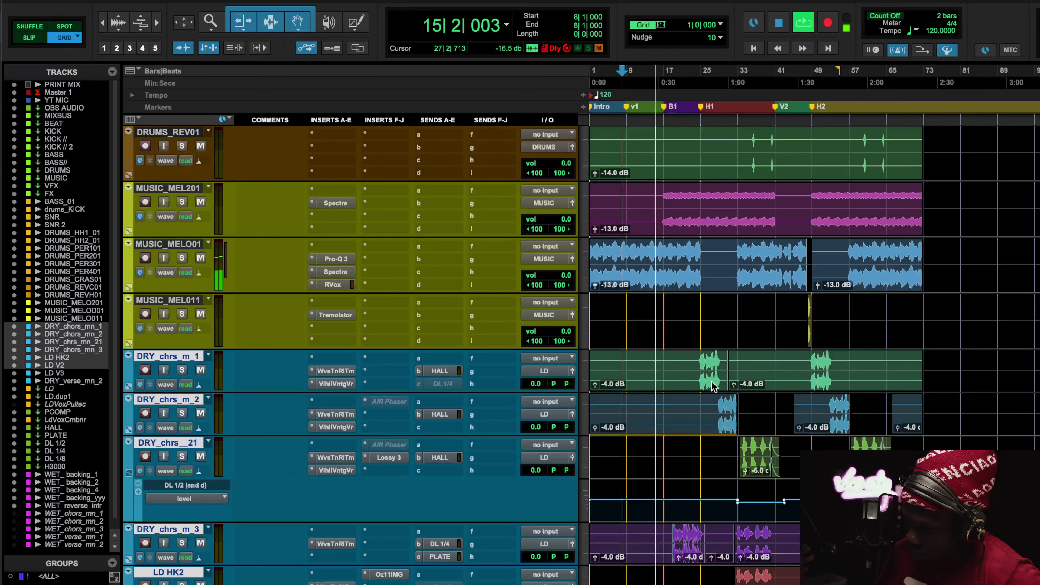
pyautogui.scroll(-5, 712, 383)
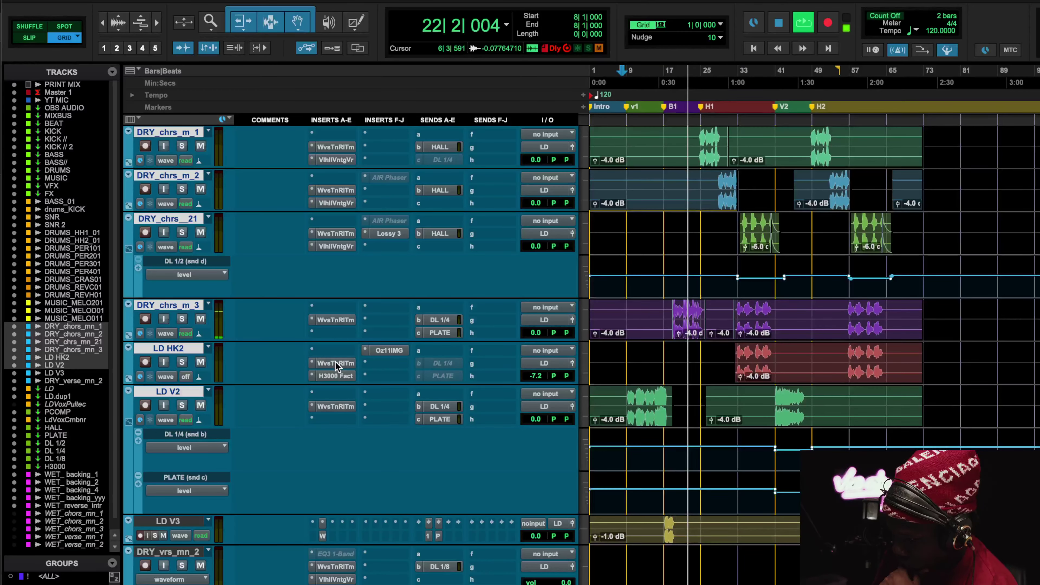
pyautogui.click(336, 373)
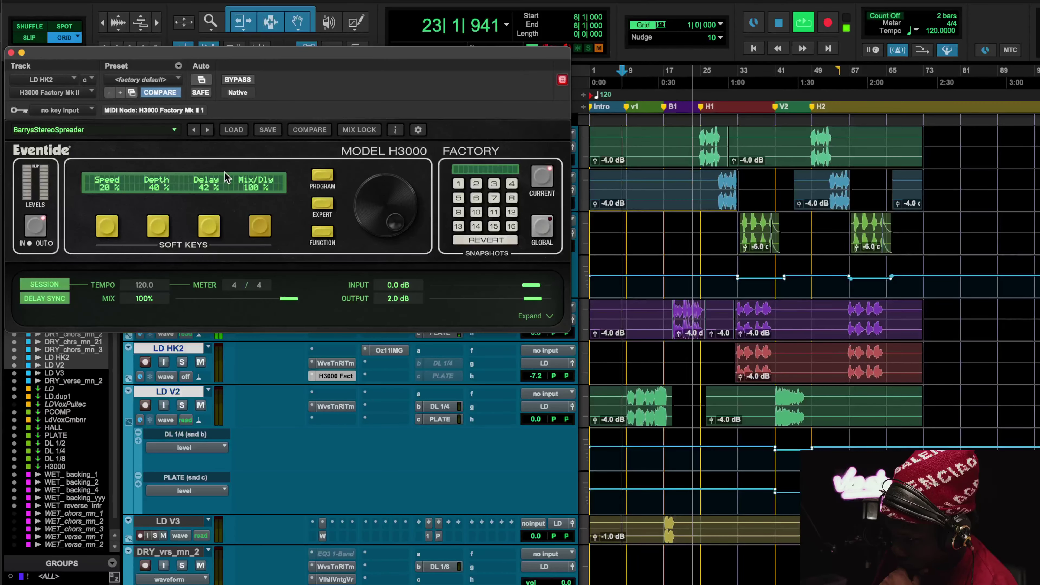
pyautogui.click(11, 52)
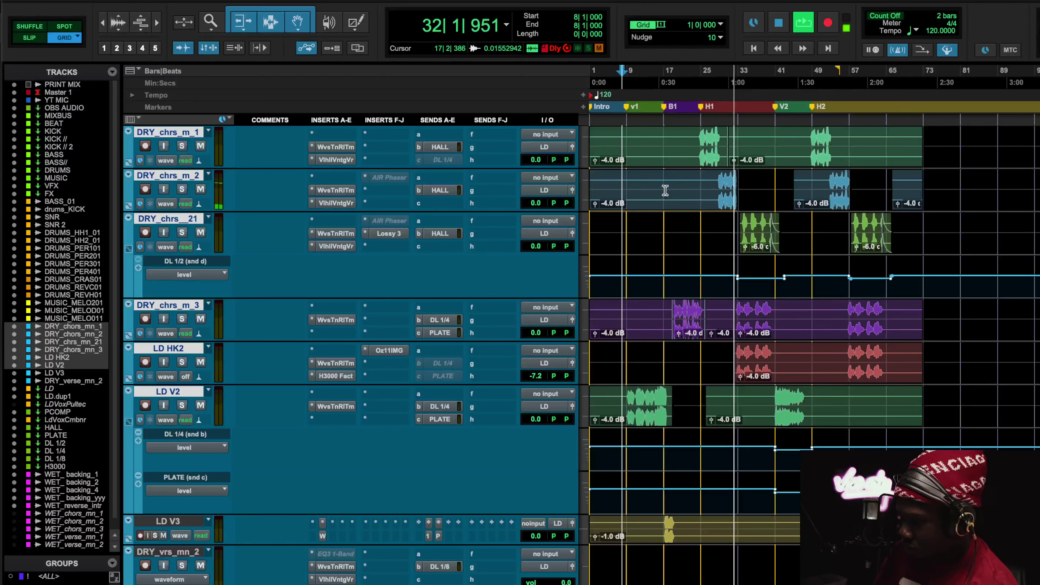
pyautogui.click(779, 26)
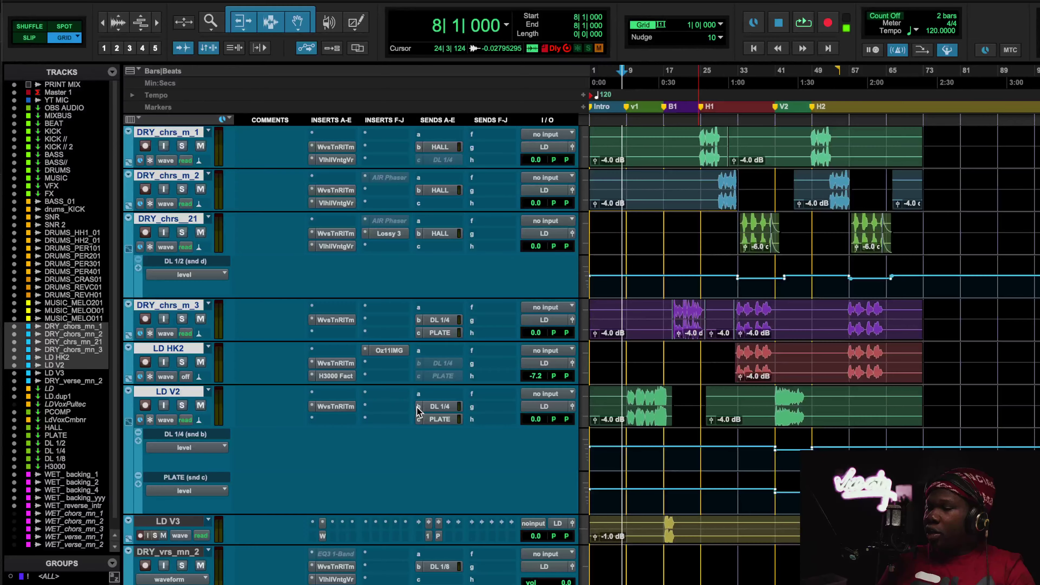
# - Review the ValhallaVintageVerb and Waves Tune Real-Time settings on the first dry chorus vocal track, DRY_chrs_m_1
pyautogui.scroll(-10, 417, 412)
pyautogui.scroll(7, 419, 411)
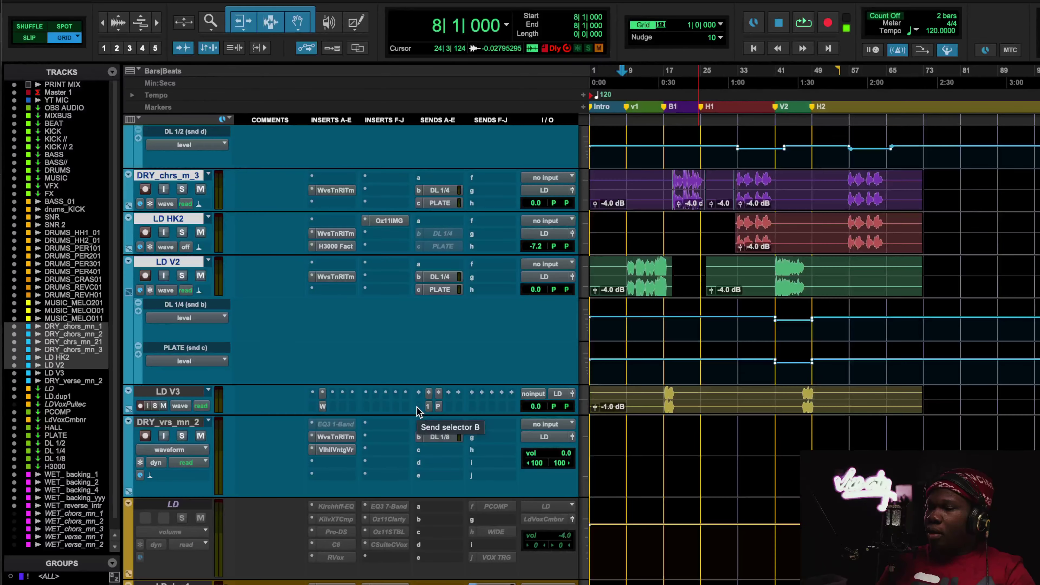
pyautogui.scroll(5, 418, 412)
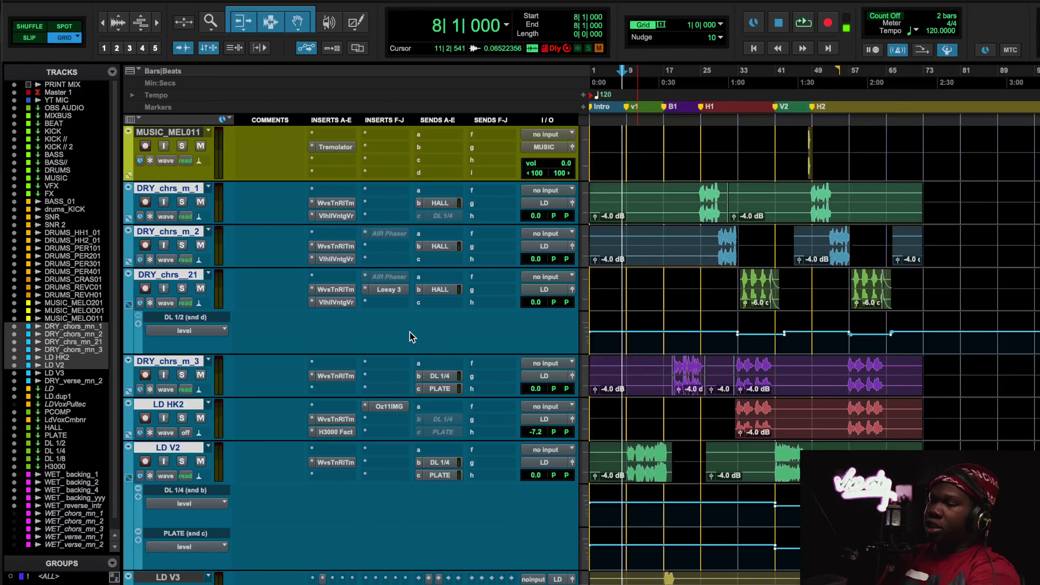
pyautogui.click(334, 216)
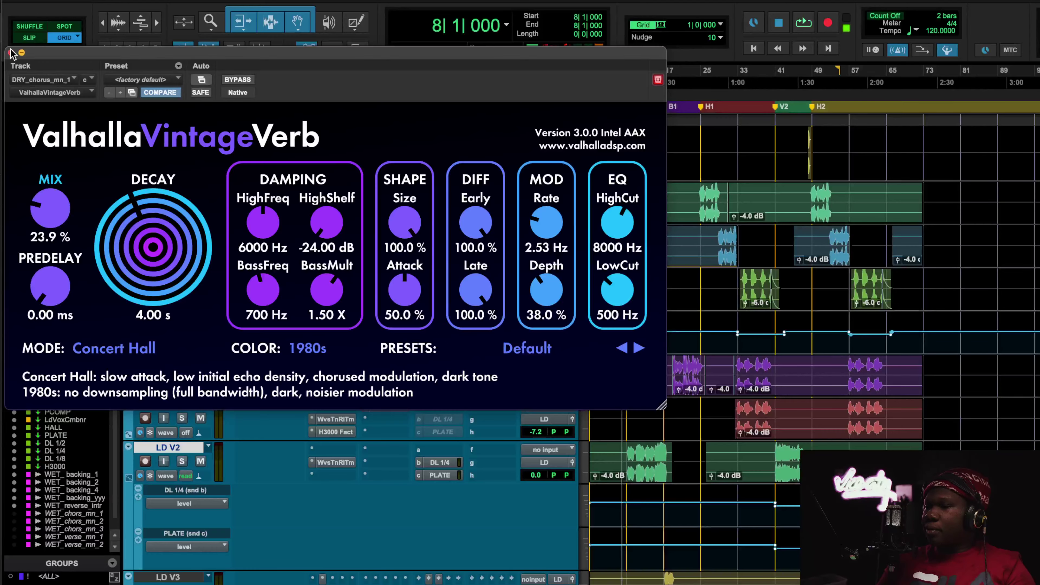
pyautogui.click(11, 53)
pyautogui.click(335, 203)
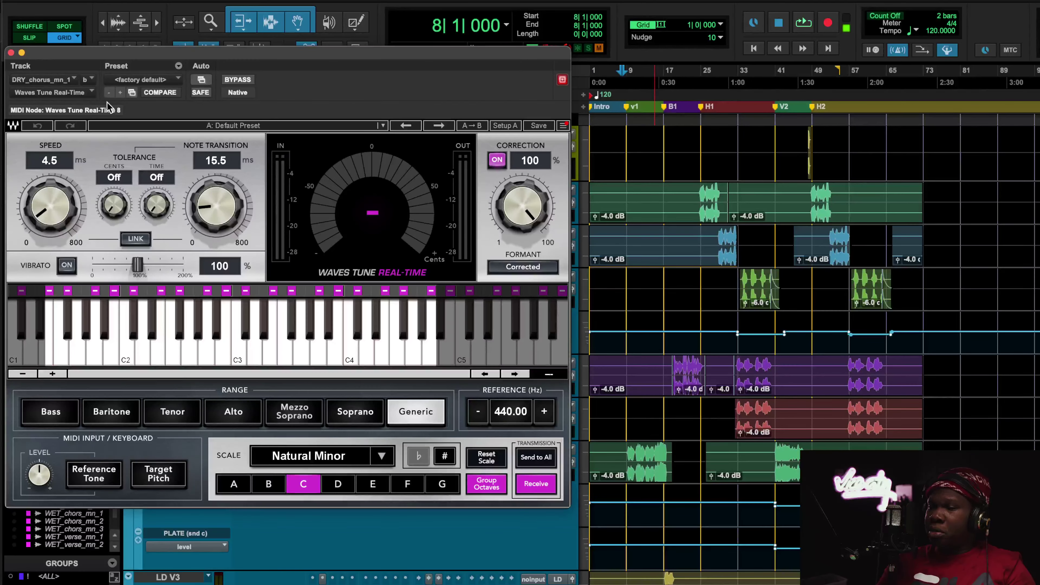
pyautogui.click(10, 53)
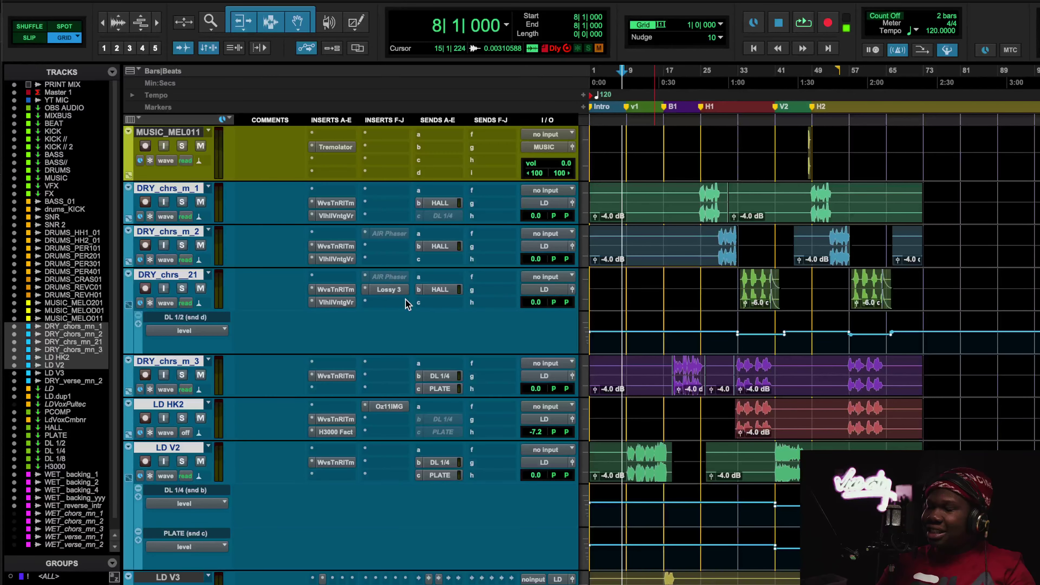
# - Open the Kirchhoff-EQ on the LD.dup1 track and examine the filter types available for its high-pass band
pyautogui.scroll(-10, 517, 452)
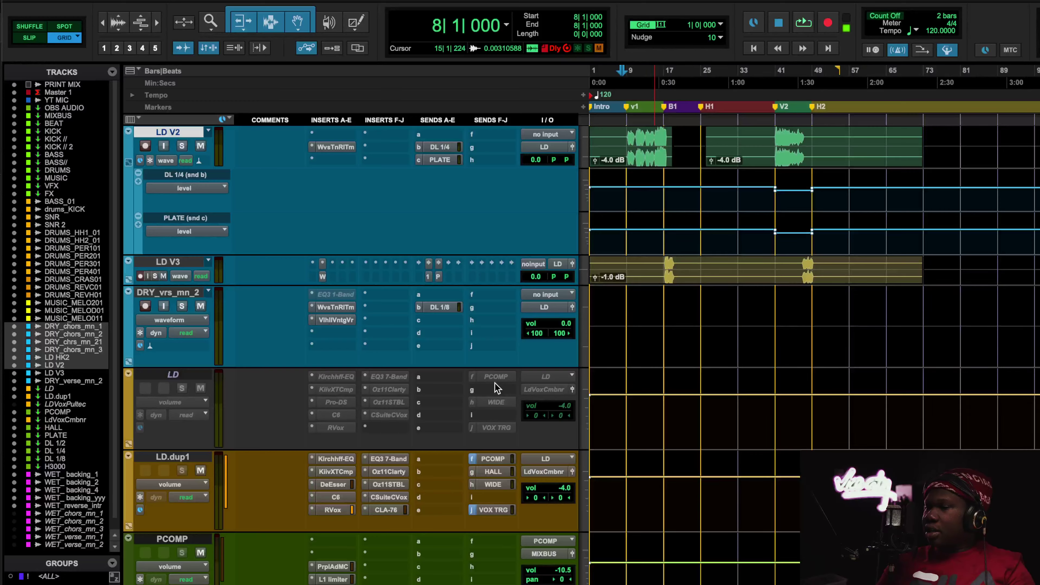
pyautogui.scroll(-2, 676, 321)
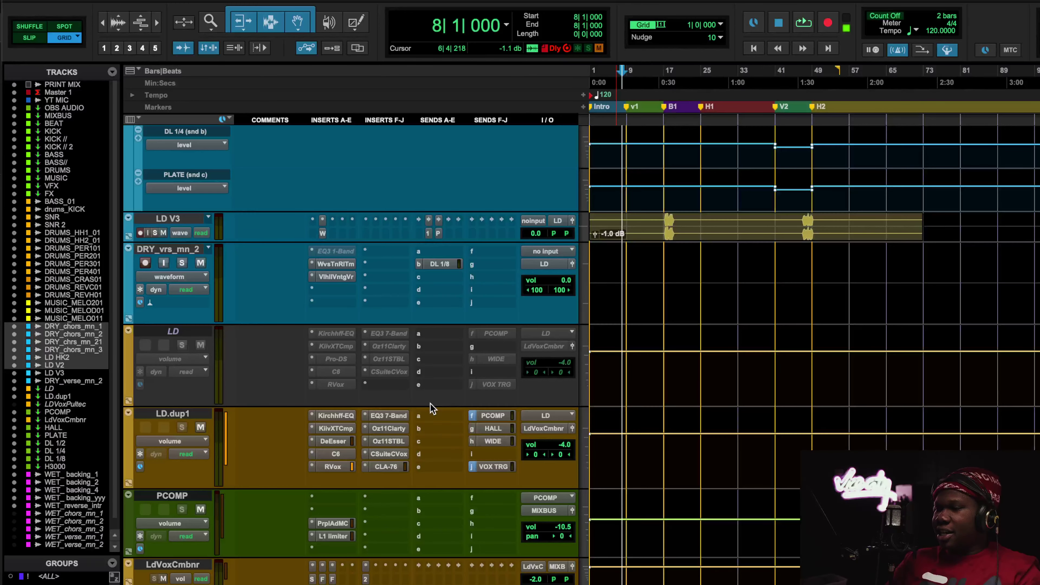
pyautogui.click(349, 416)
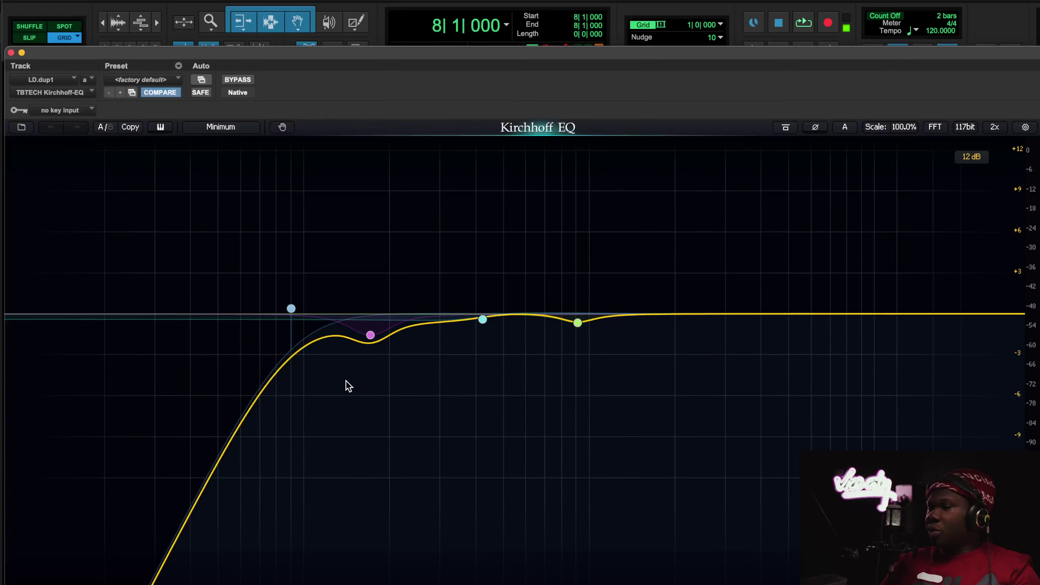
pyautogui.click(291, 308)
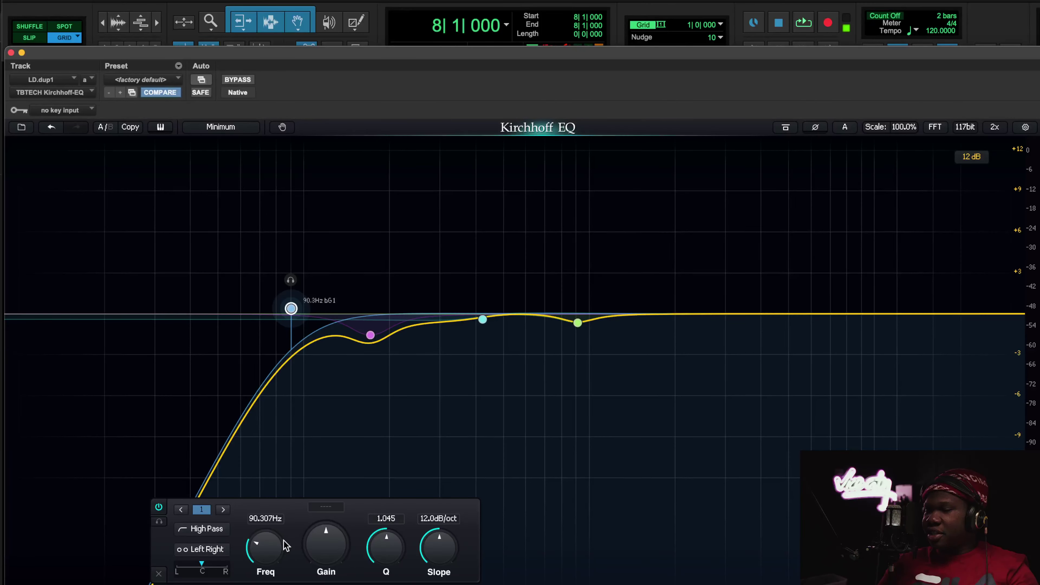
pyautogui.click(217, 529)
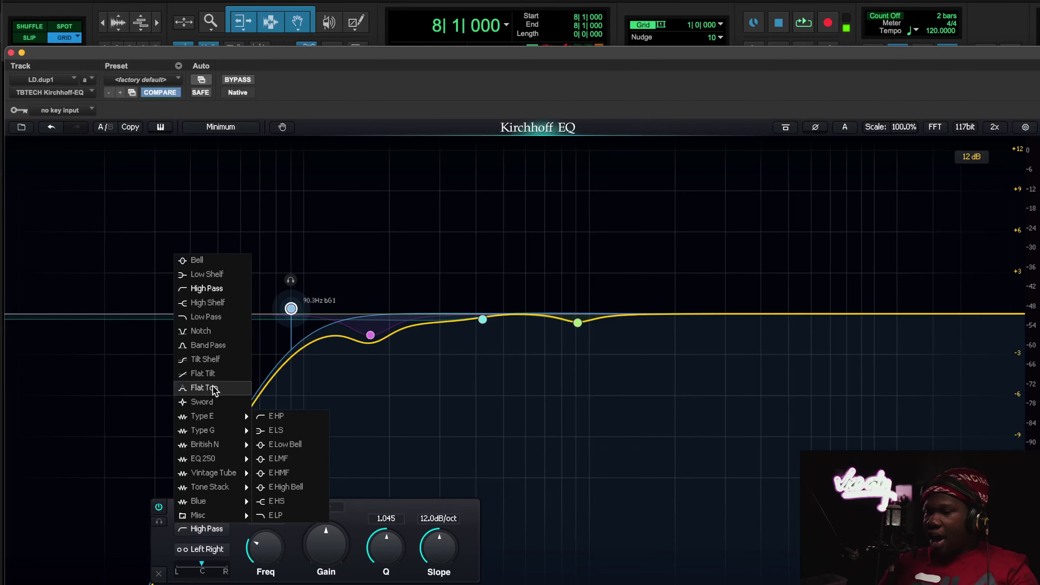
pyautogui.moveTo(221, 431)
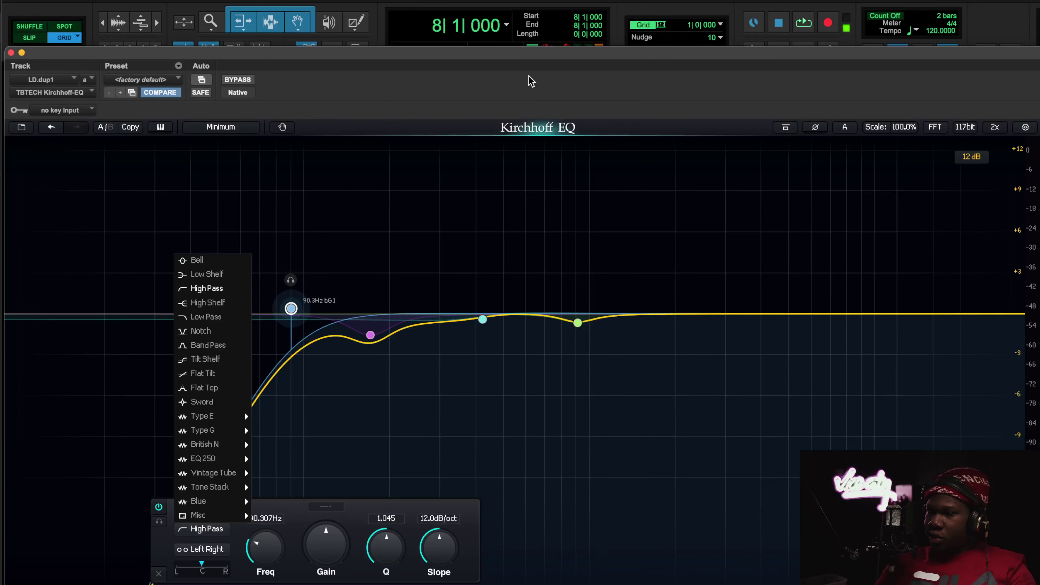
pyautogui.press('Escape')
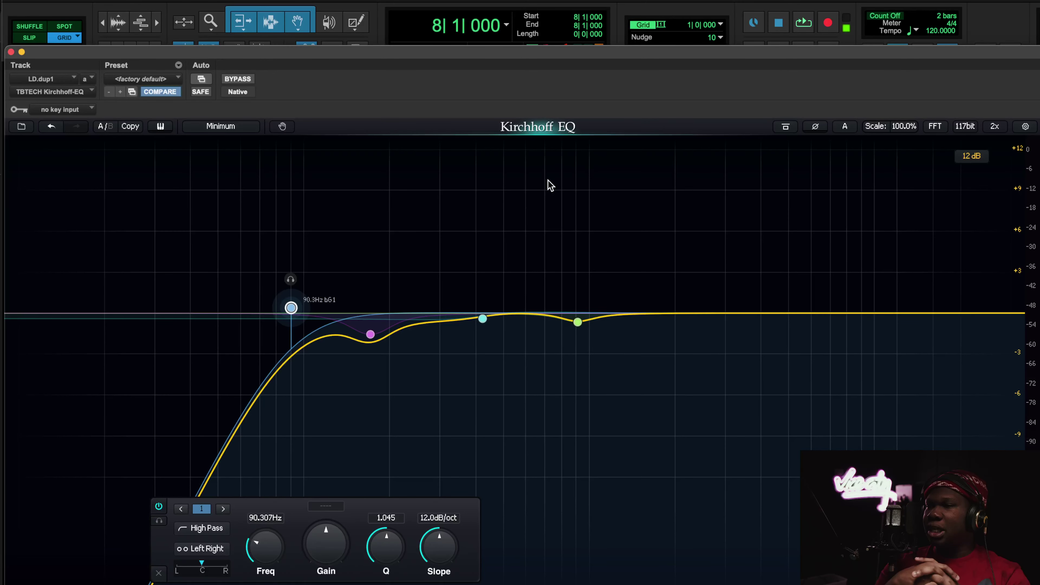
# - Play back the song and compare the LD.dup1 vocals with the Kirchhoff-EQ bypassed and active, leaving it active and stopping playback
pyautogui.press('space')
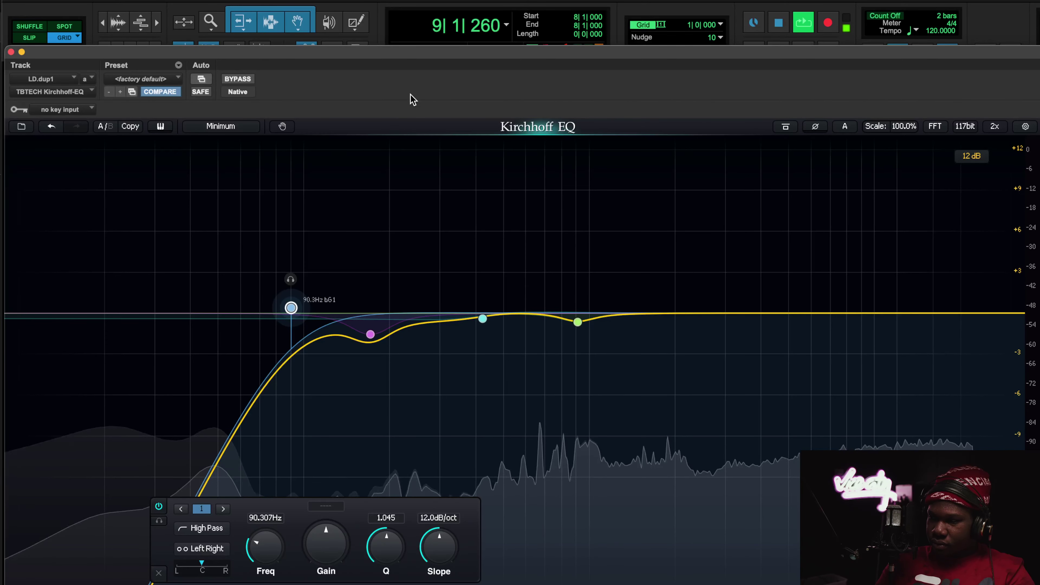
pyautogui.click(237, 78)
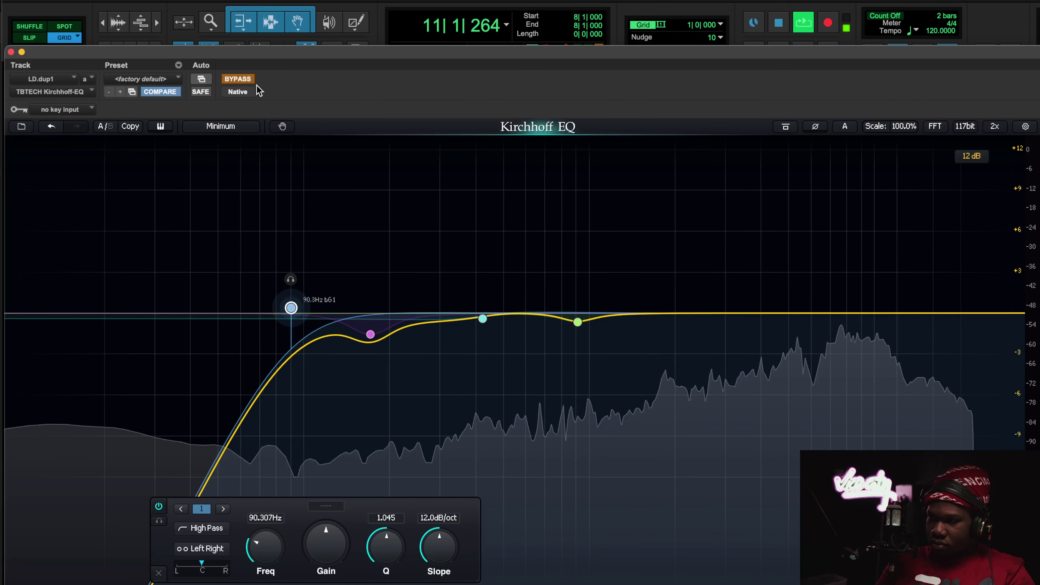
pyautogui.click(243, 79)
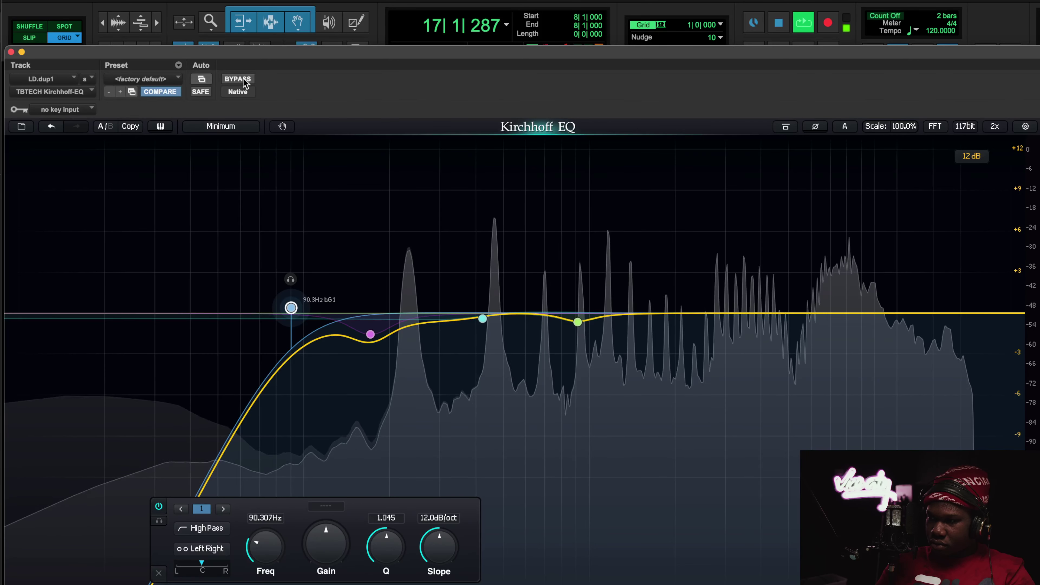
pyautogui.click(237, 78)
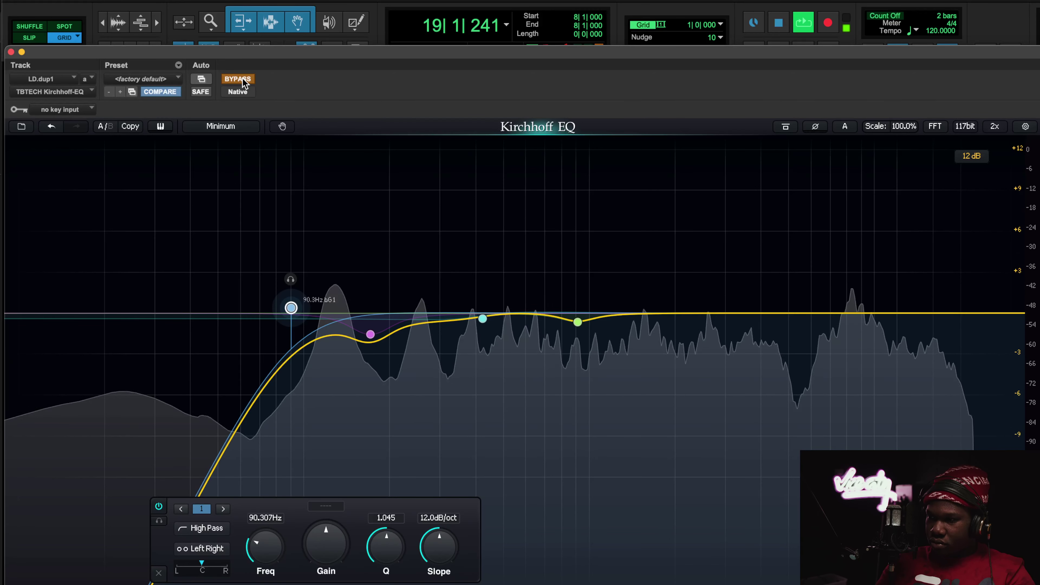
pyautogui.click(238, 79)
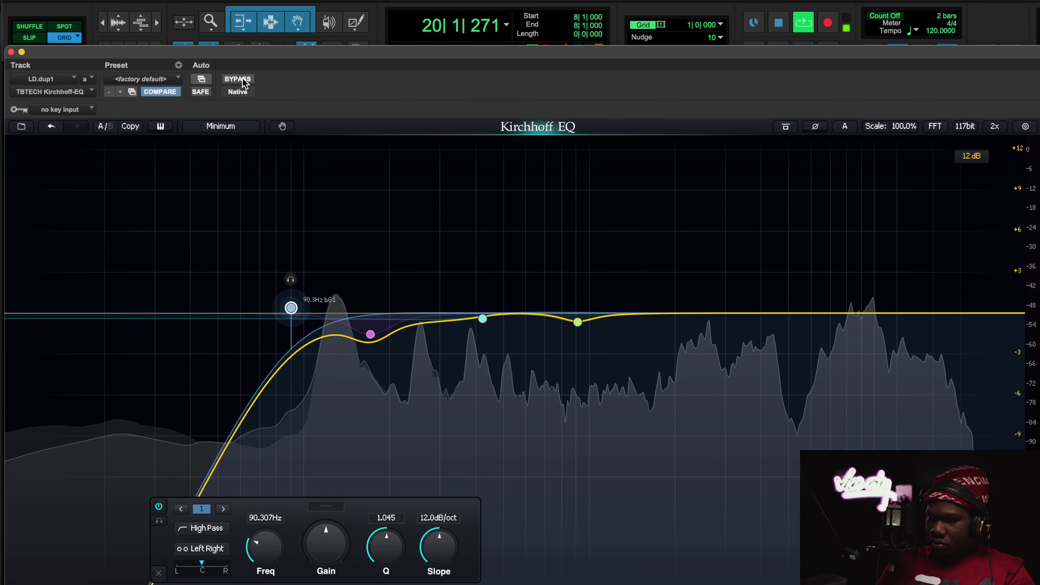
pyautogui.click(10, 53)
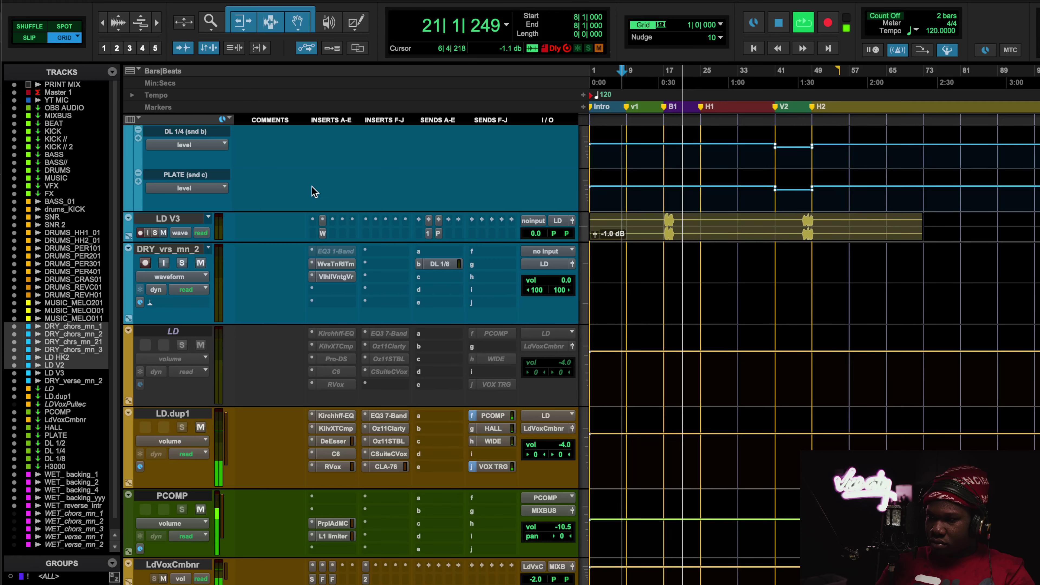
pyautogui.press('space')
# - Reopen the LD.dup1 Kirchhoff-EQ to review the high-pass band's frequency, Q and slope settings, then close the plug-in
pyautogui.click(336, 415)
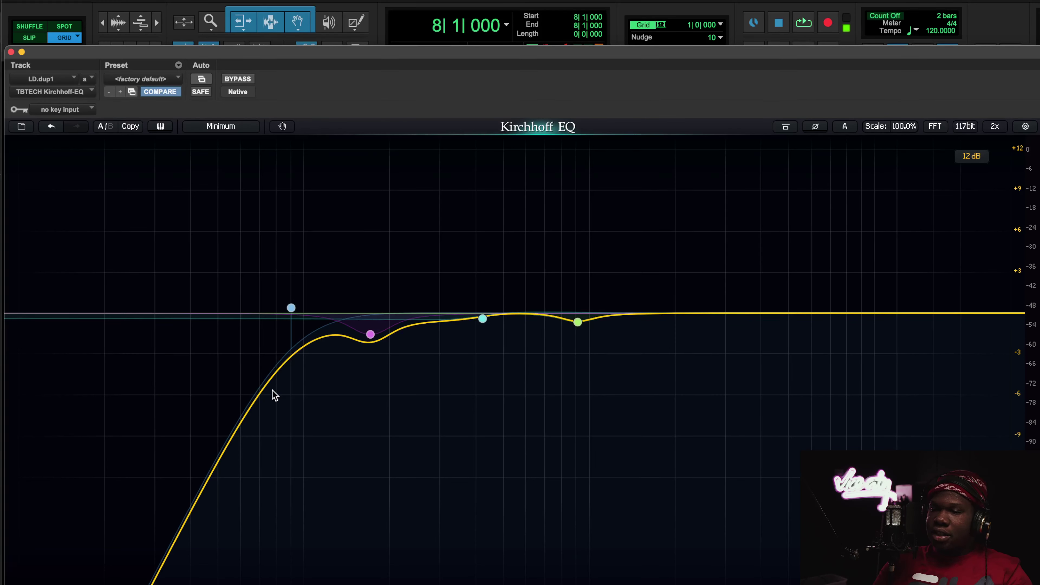
pyautogui.click(291, 308)
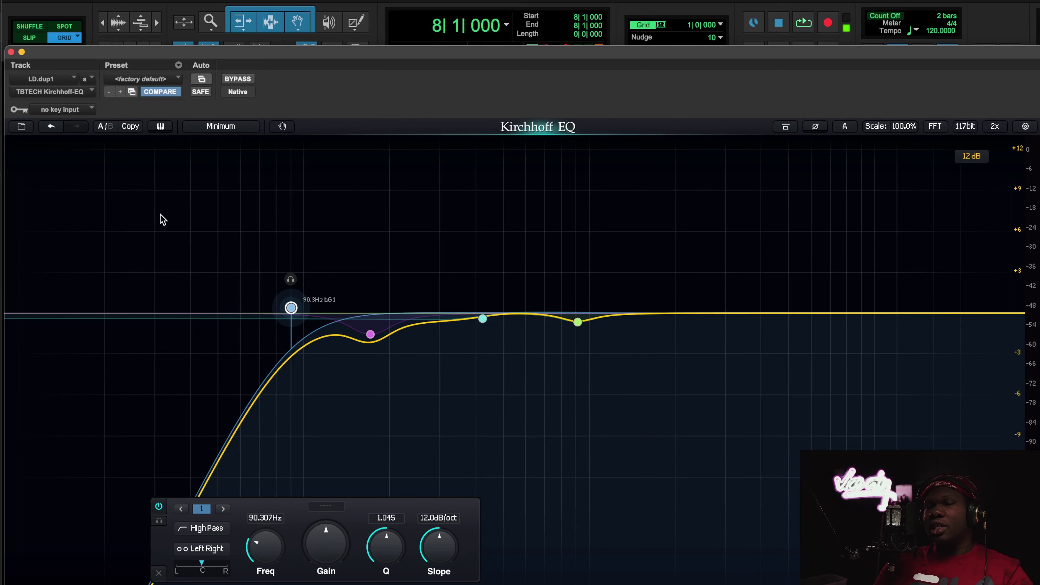
pyautogui.click(11, 53)
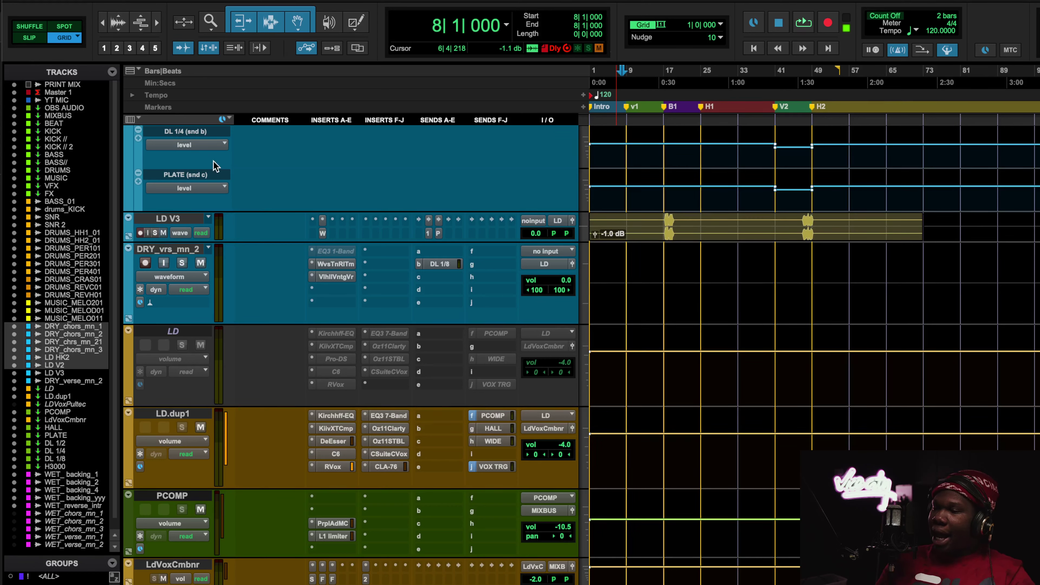
# - Open the Kiive XTComp on LD.dup1 and compare the vocals with the compressor bypassed and active during playback, leaving it active
pyautogui.click(337, 426)
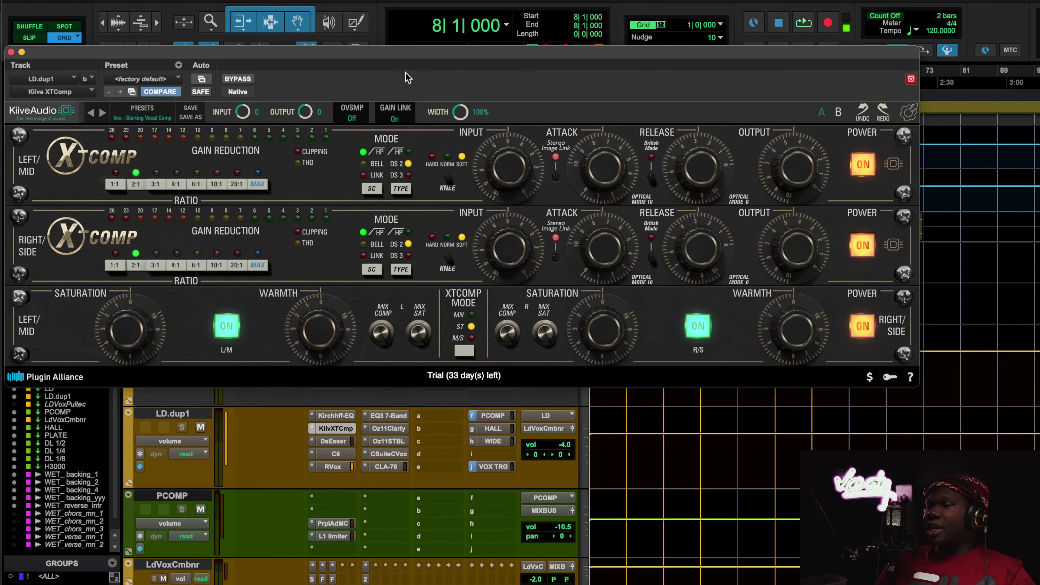
pyautogui.moveTo(414, 59); pyautogui.dragTo(472, 111)
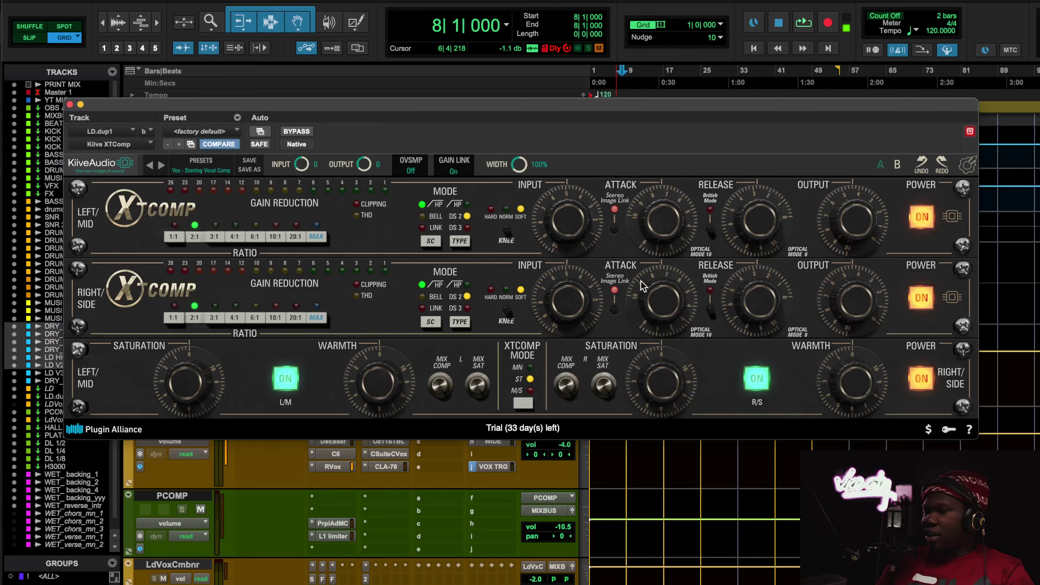
pyautogui.press('space')
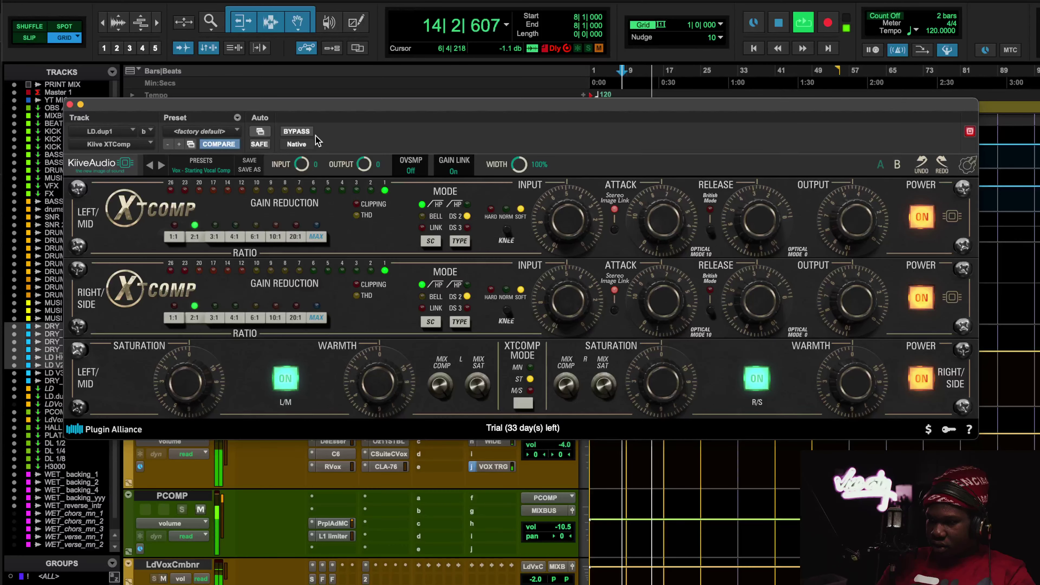
pyautogui.click(305, 132)
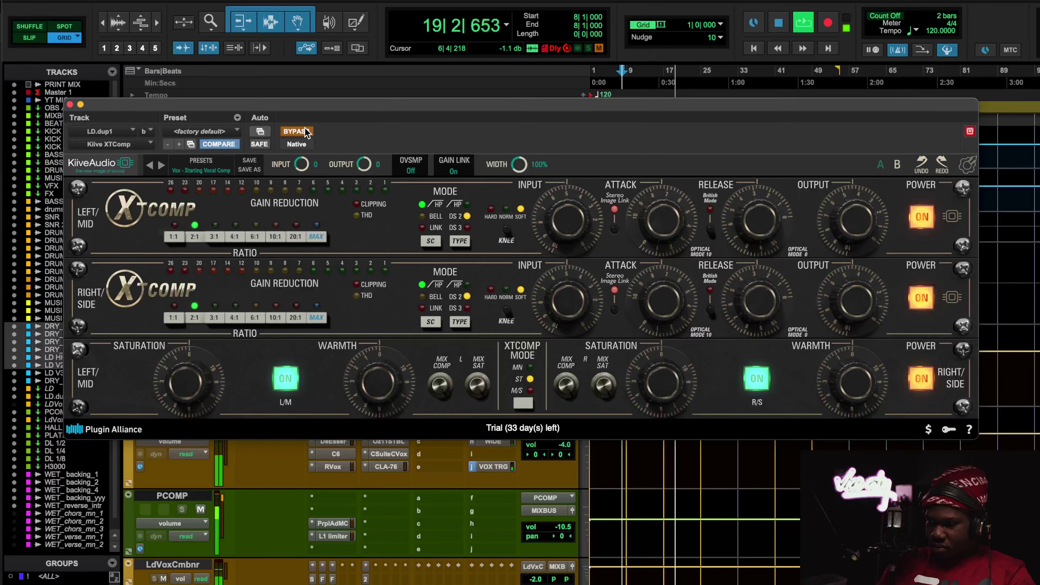
pyautogui.click(305, 132)
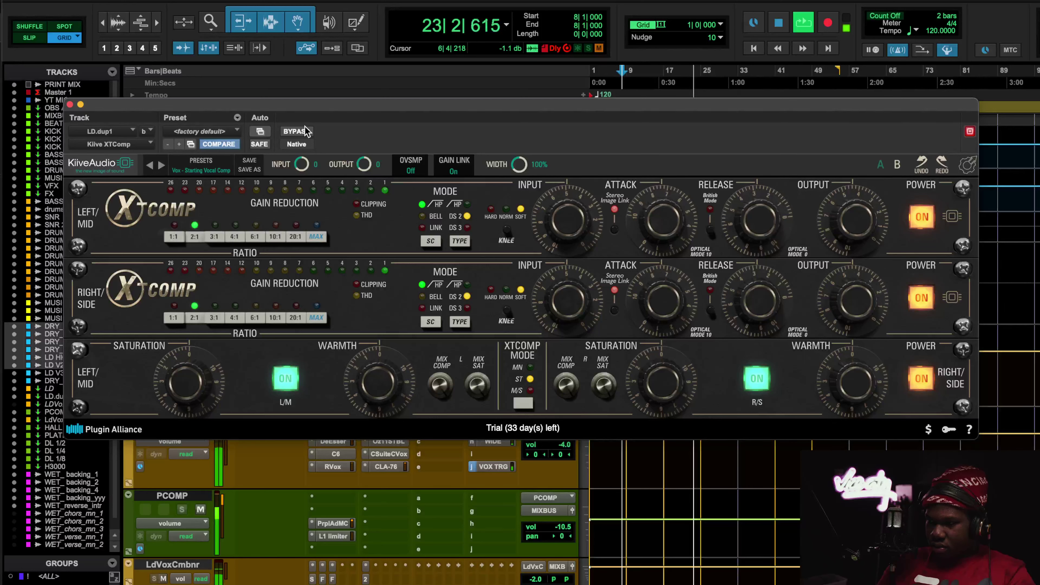
pyautogui.click(305, 130)
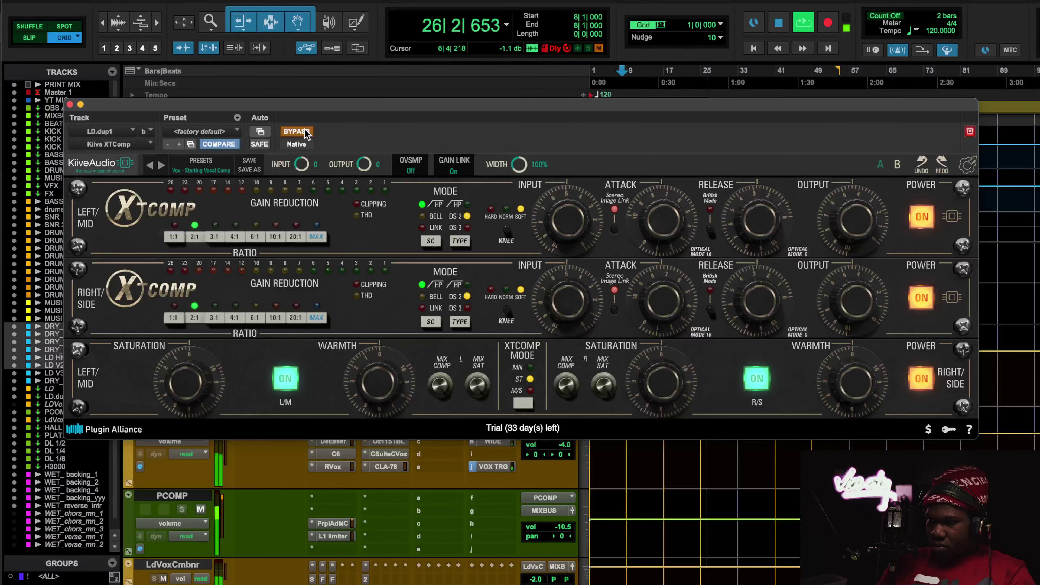
pyautogui.click(305, 132)
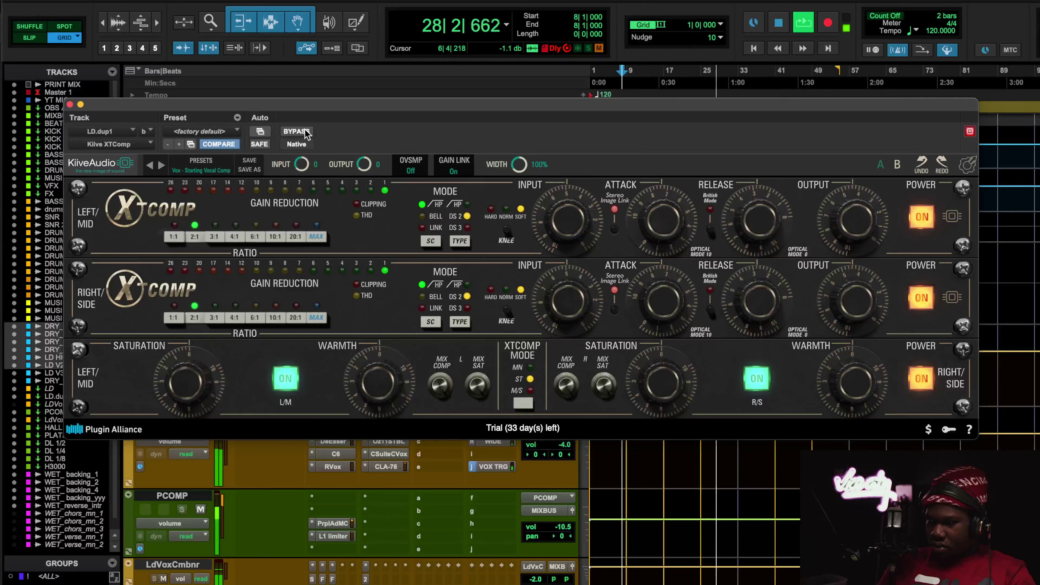
# - Stop playback, close the XTComp, and view the ValhallaVintageVerb settings on the first dry chorus vocal track, closing the reverb when done
pyautogui.press('space')
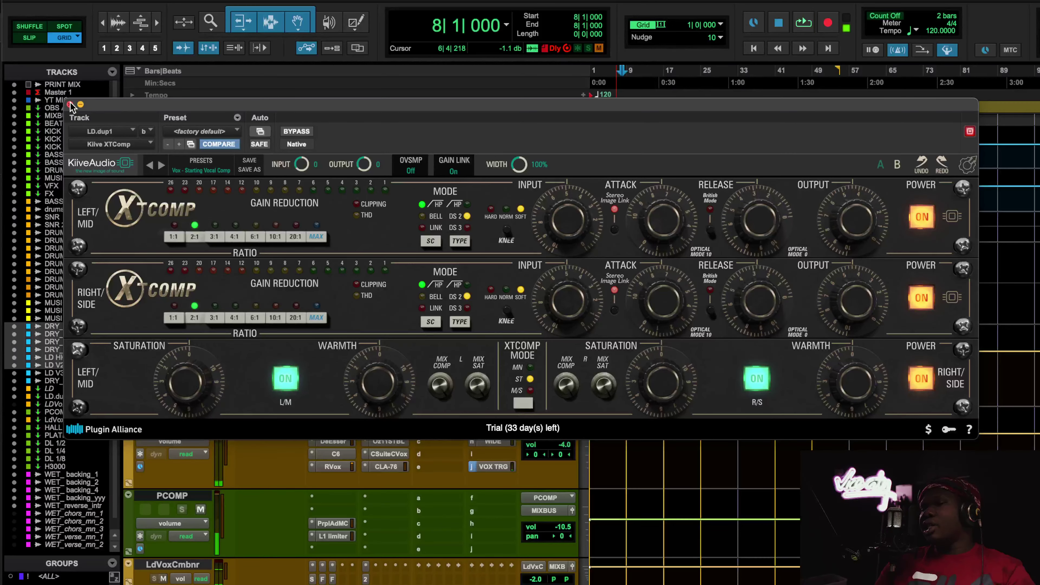
pyautogui.click(70, 104)
pyautogui.scroll(6, 335, 310)
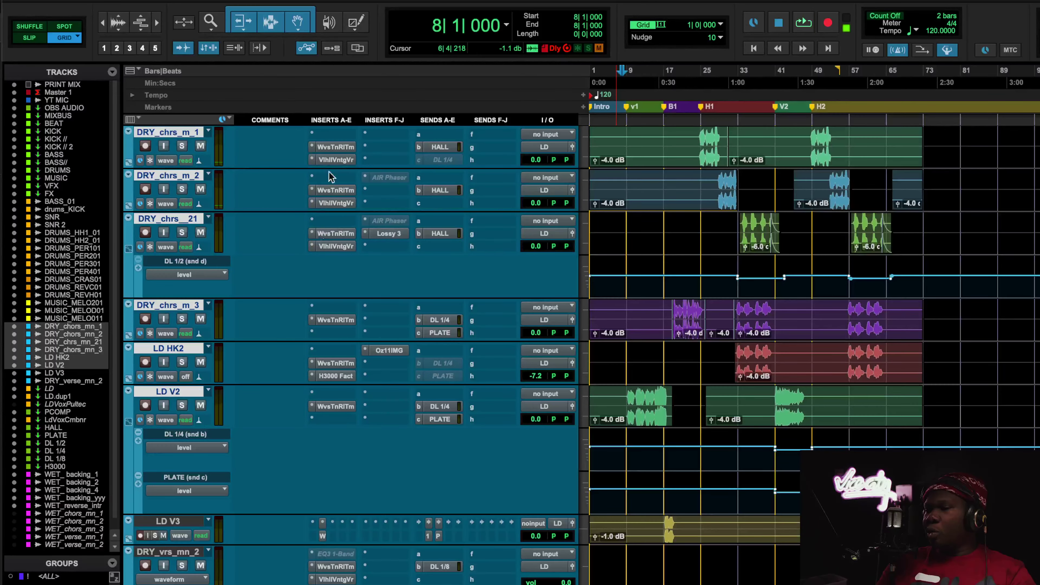
pyautogui.scroll(3, 333, 163)
pyautogui.click(340, 205)
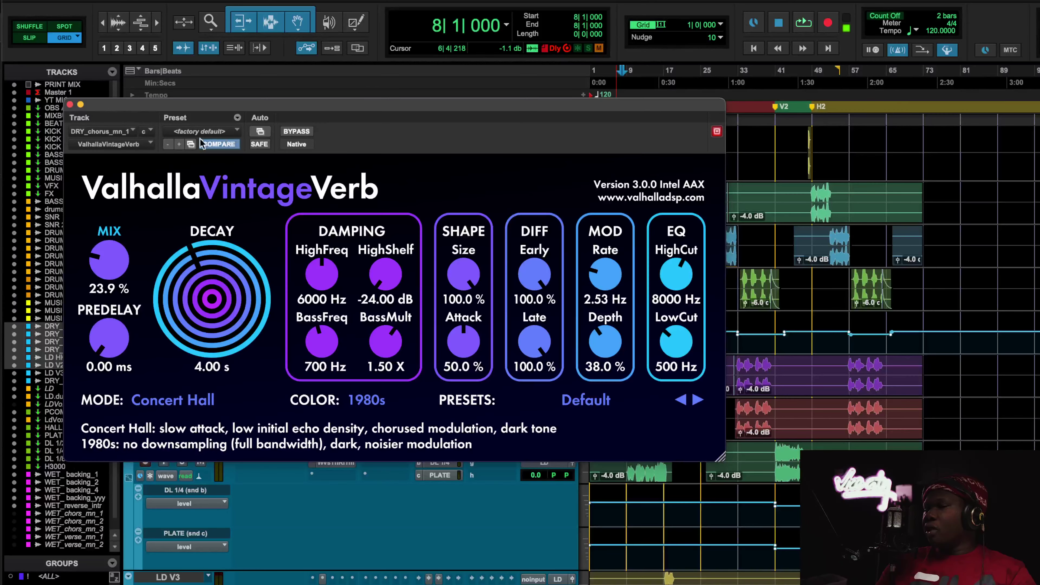
pyautogui.click(69, 105)
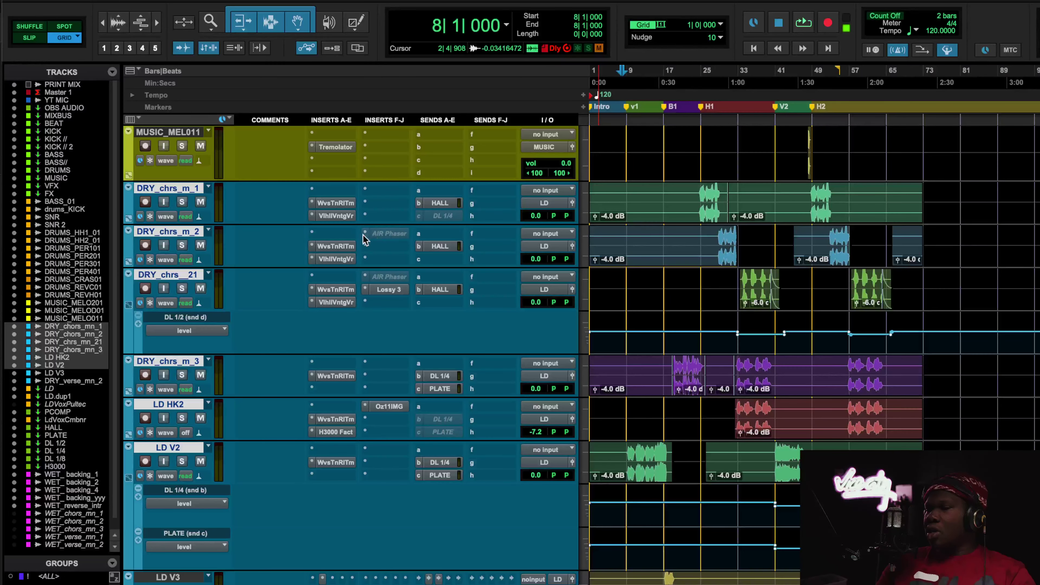
# - Reopen the Kiive XTComp on LD.dup1 and compare the vocals bypassed and active from bar 25, leaving it active, stopping playback and closing it
pyautogui.scroll(-5, 358, 287)
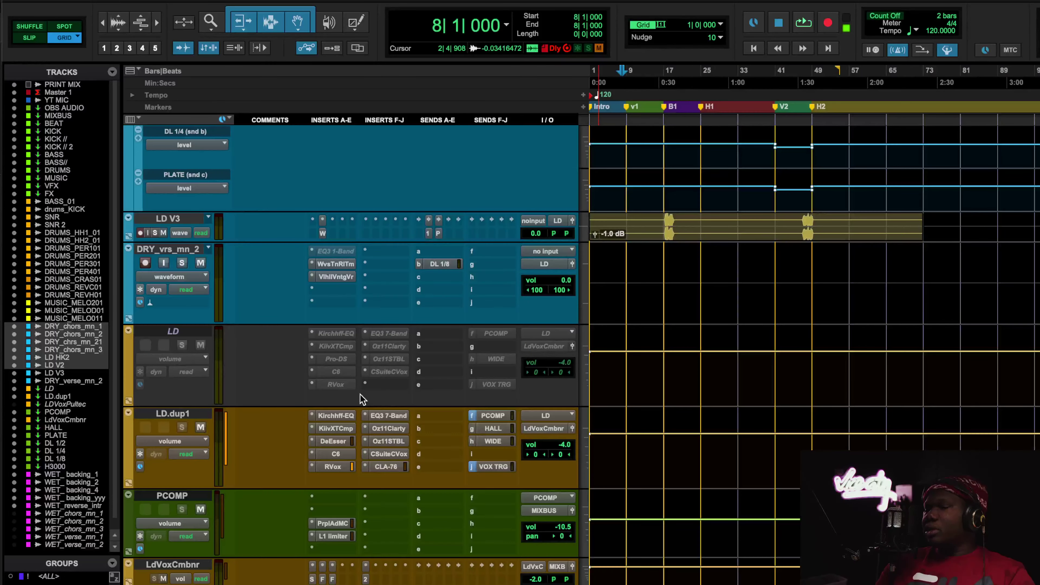
pyautogui.click(336, 428)
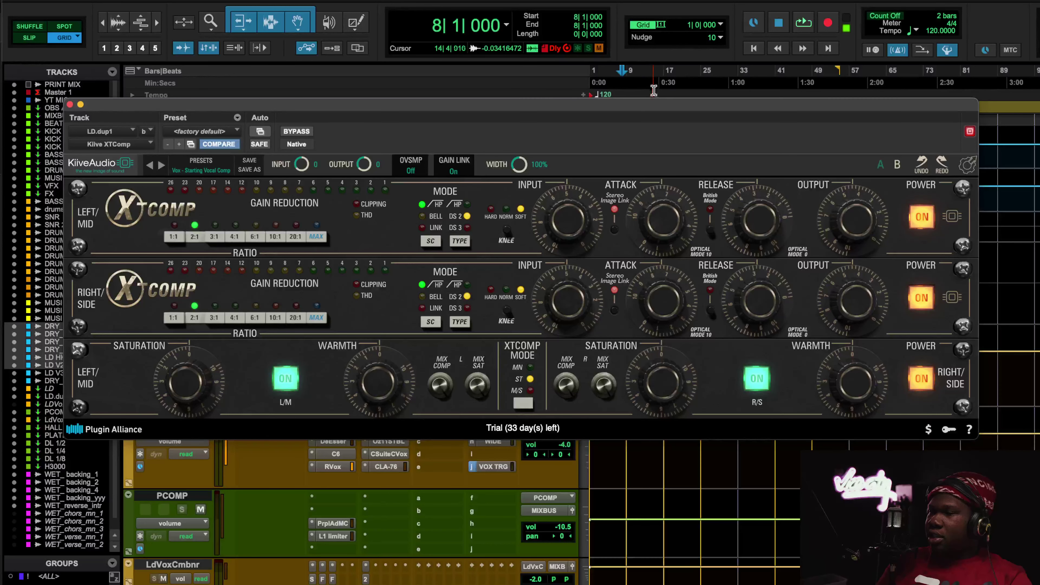
pyautogui.click(661, 82)
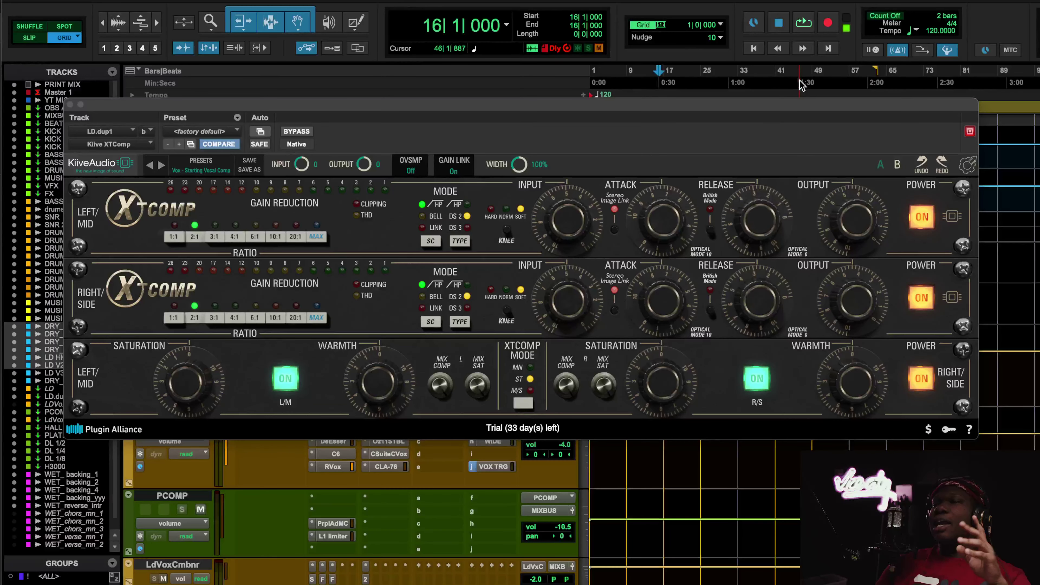
pyautogui.press('space')
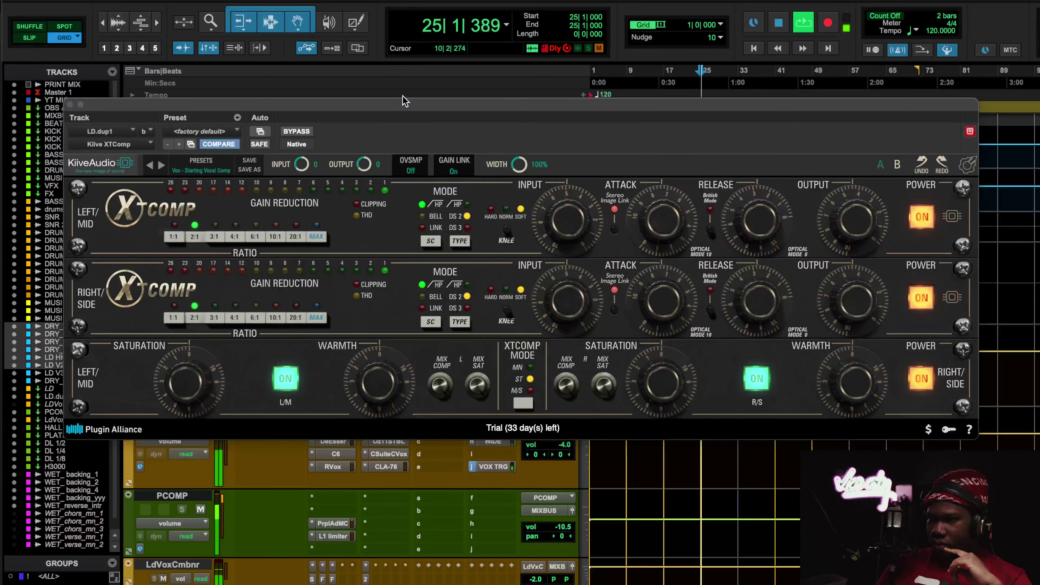
pyautogui.click(301, 132)
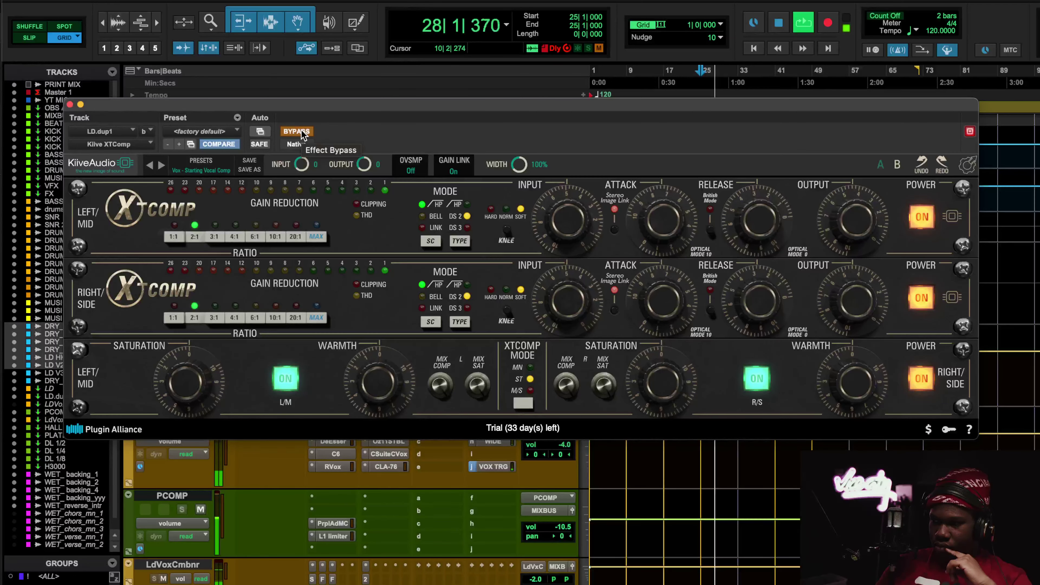
pyautogui.click(301, 132)
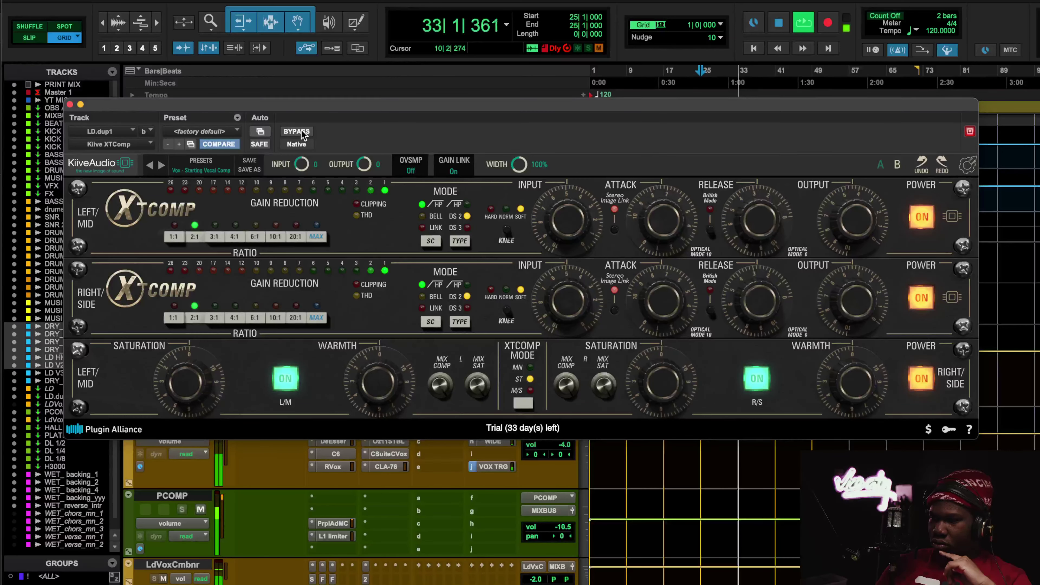
pyautogui.click(302, 132)
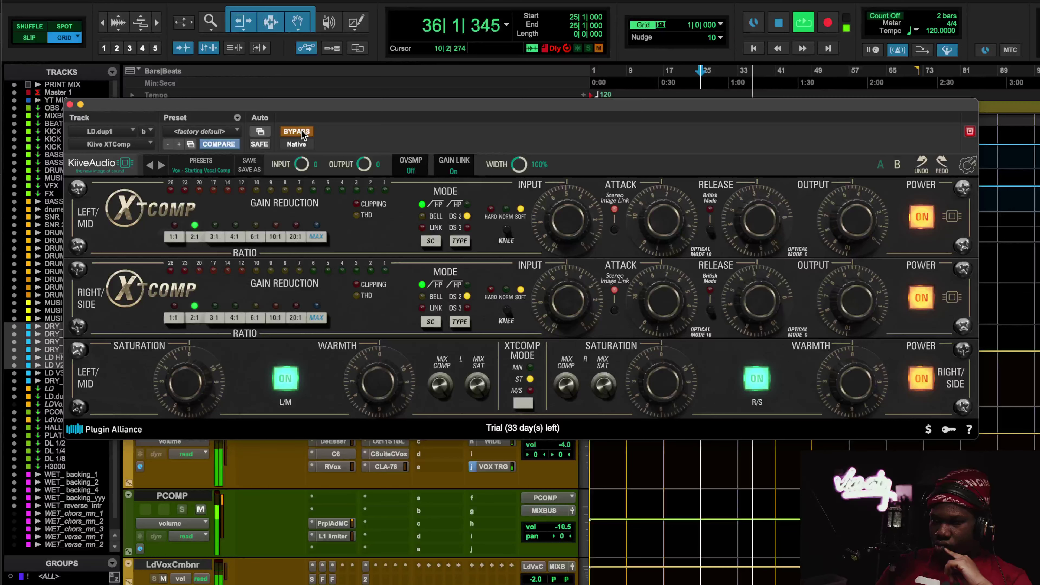
pyautogui.click(302, 133)
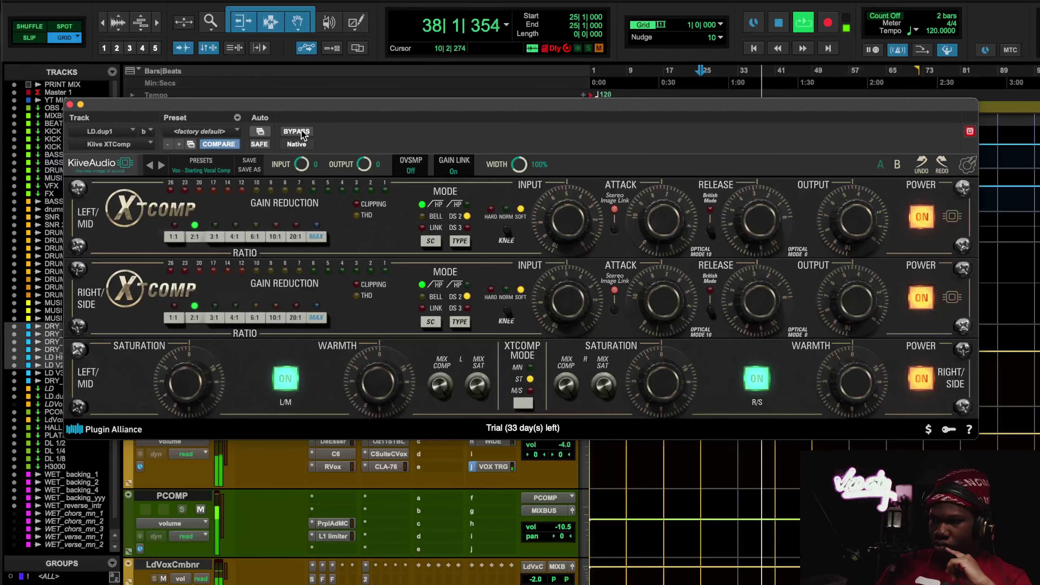
pyautogui.press('space')
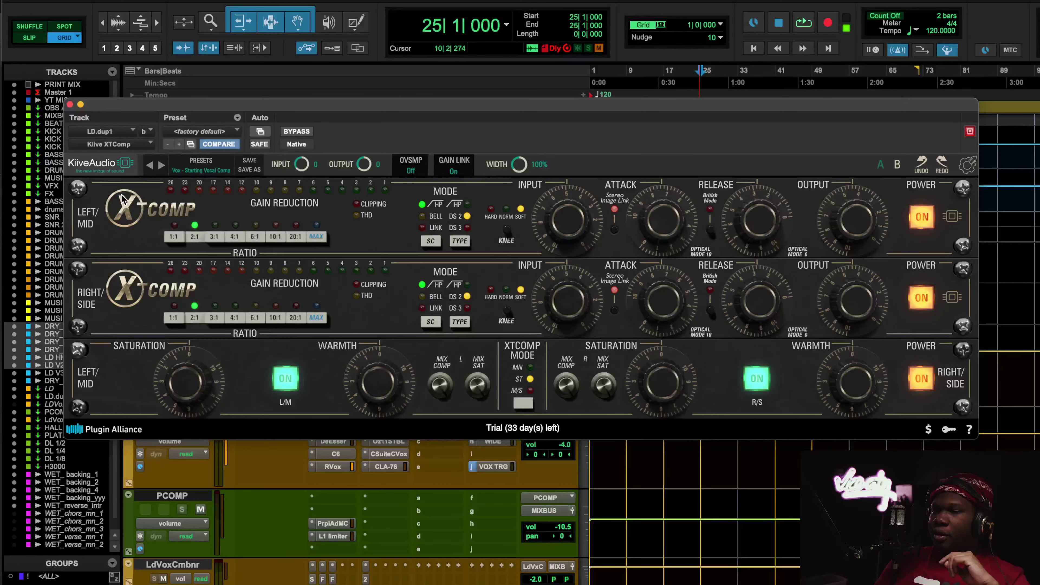
pyautogui.click(70, 105)
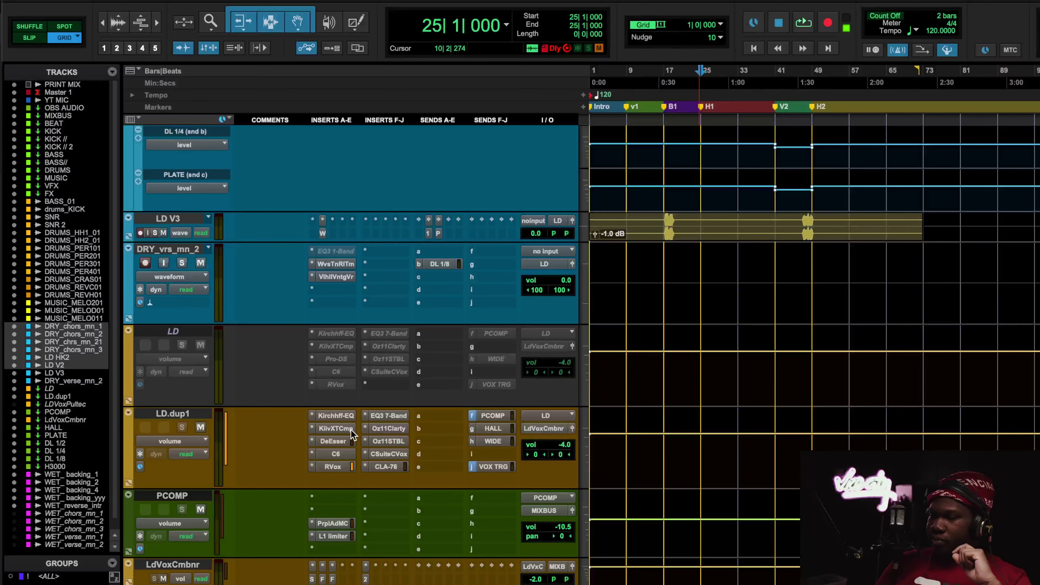
# - Open the DeEsser on LD.dup1 and listen to the vocals through it from bar 18 and from bar 41, stopping playback when done
pyautogui.click(341, 440)
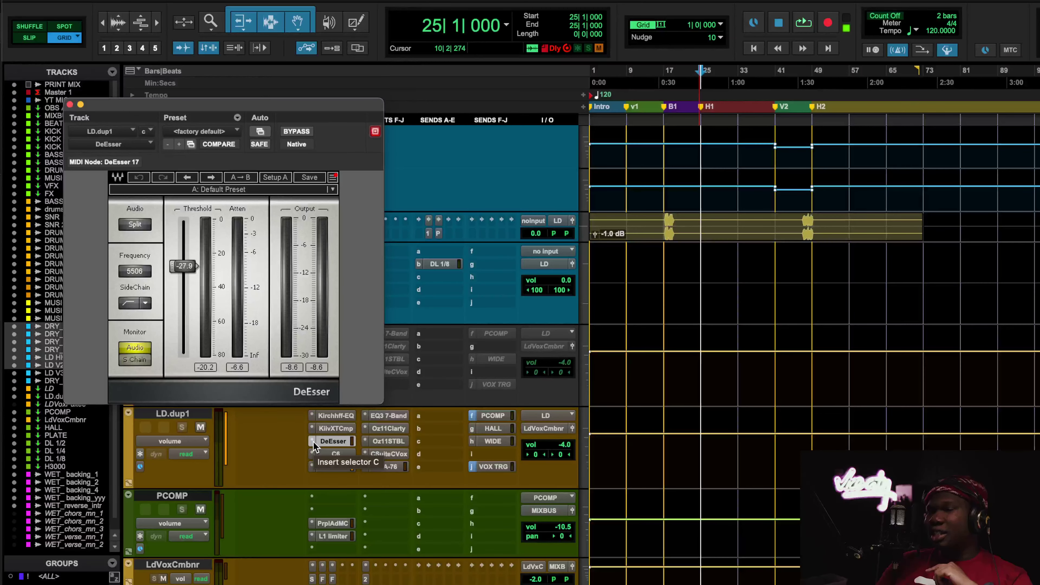
pyautogui.click(668, 75)
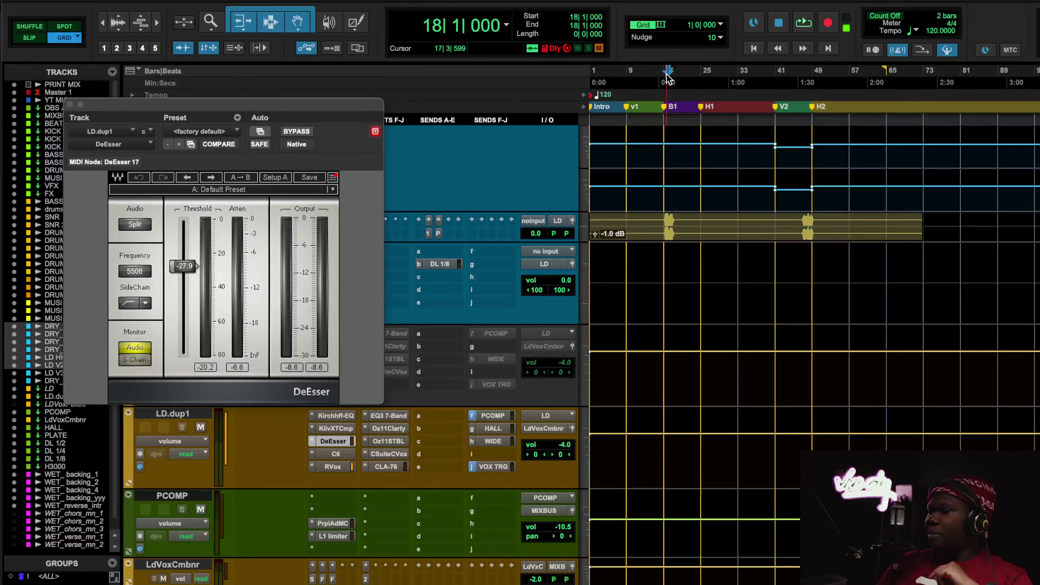
pyautogui.press('space')
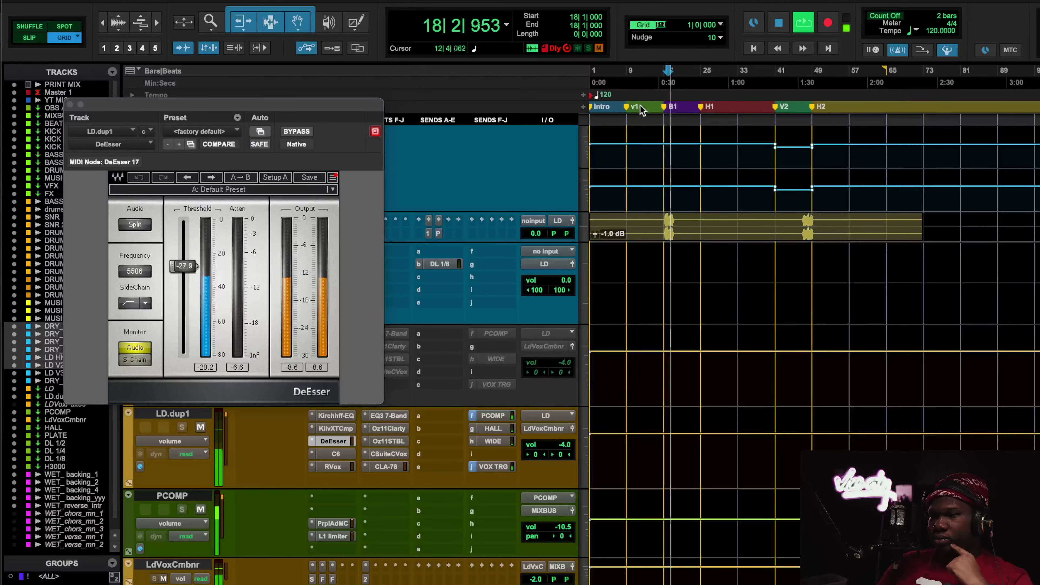
pyautogui.click(777, 87)
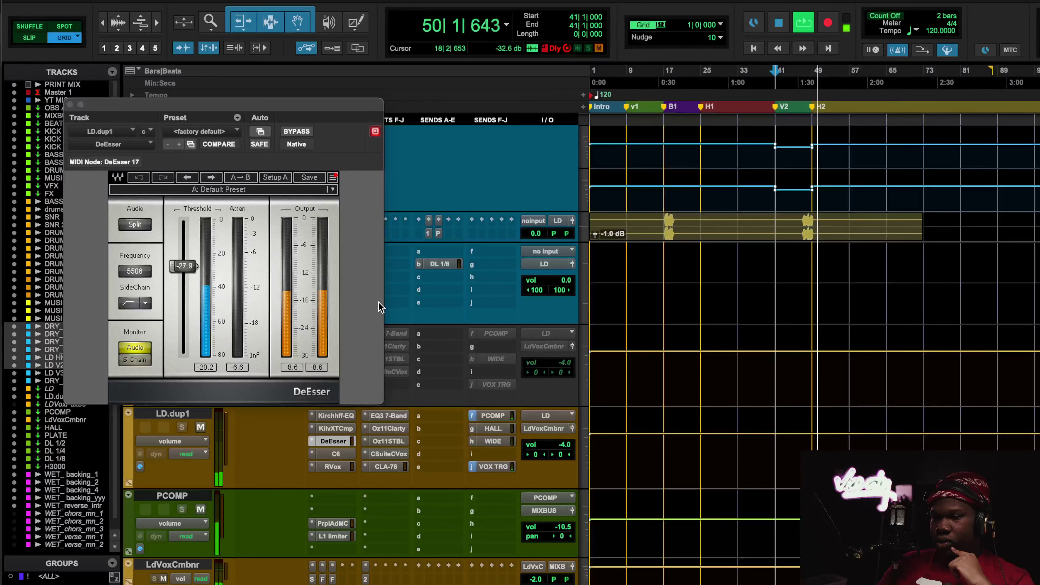
pyautogui.press('space')
# - Open the C6 on LD.dup1 and review its frequency bands, thresholds and ranges
pyautogui.click(334, 456)
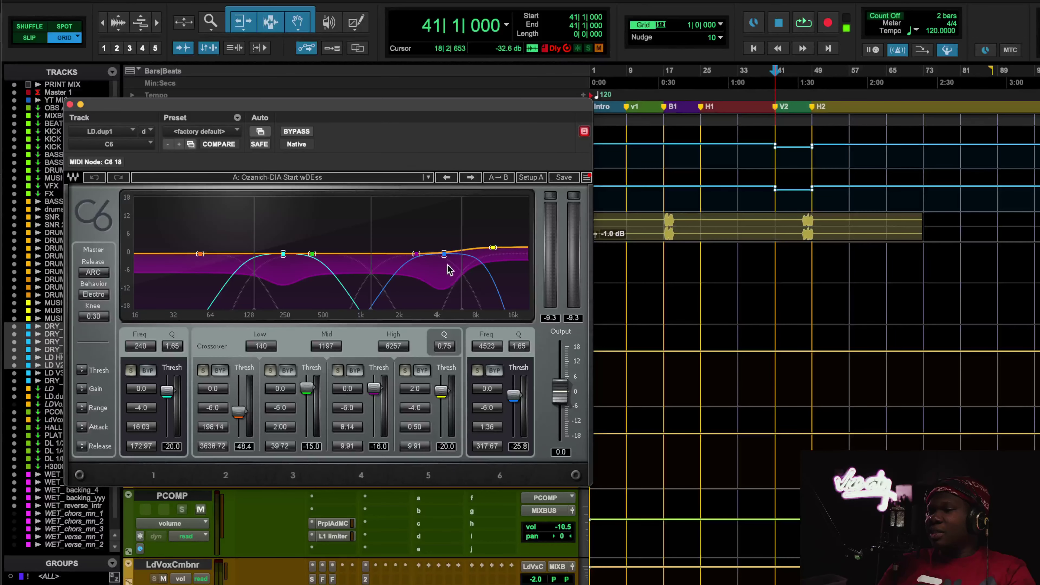
pyautogui.click(70, 105)
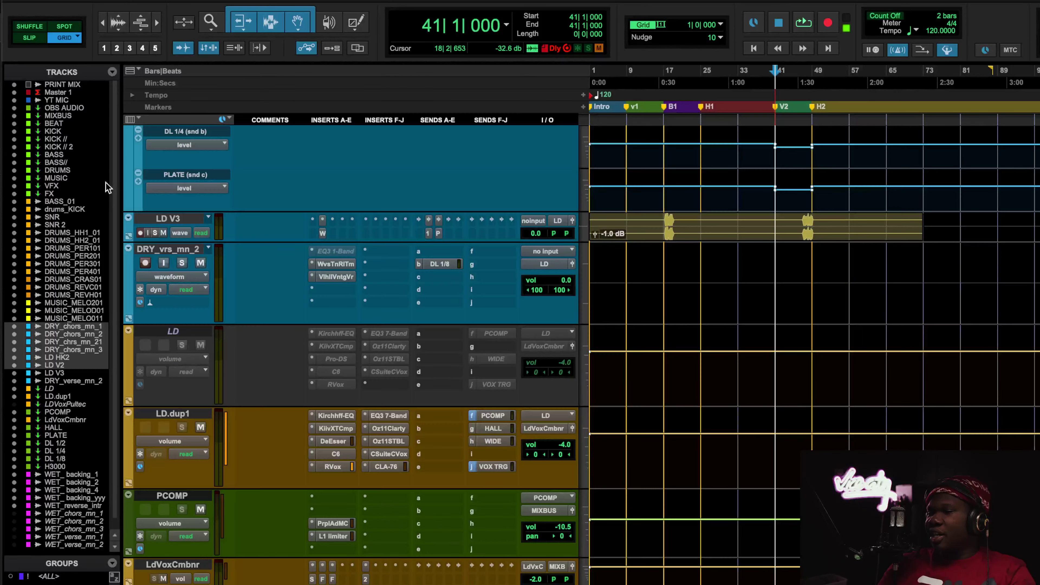
pyautogui.click(334, 454)
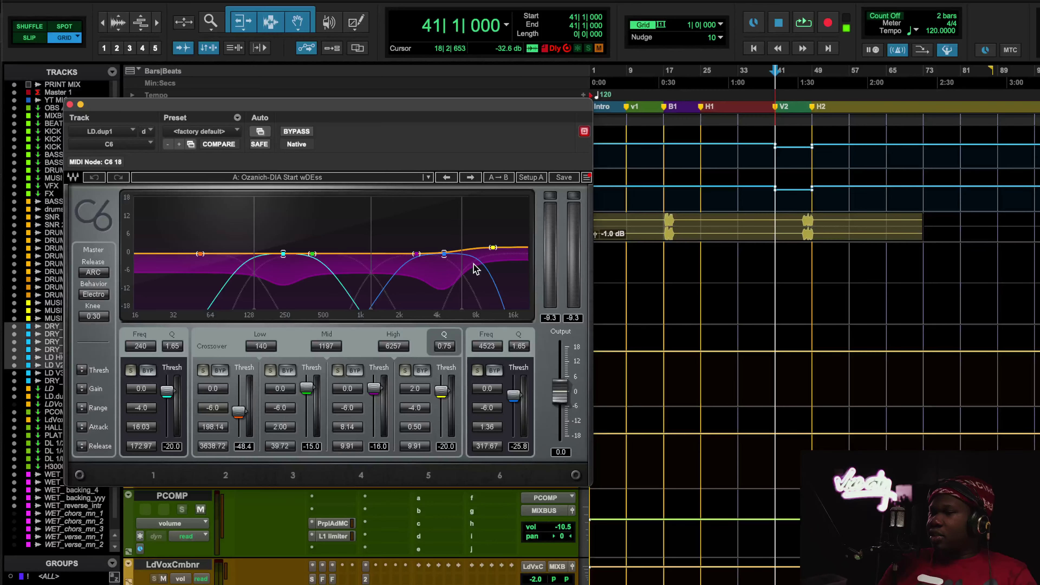
# - Play the second verse from bar 41 twice, comparing the vocals with the C6 bypassed and active, then stop with it active and close it
pyautogui.press('space')
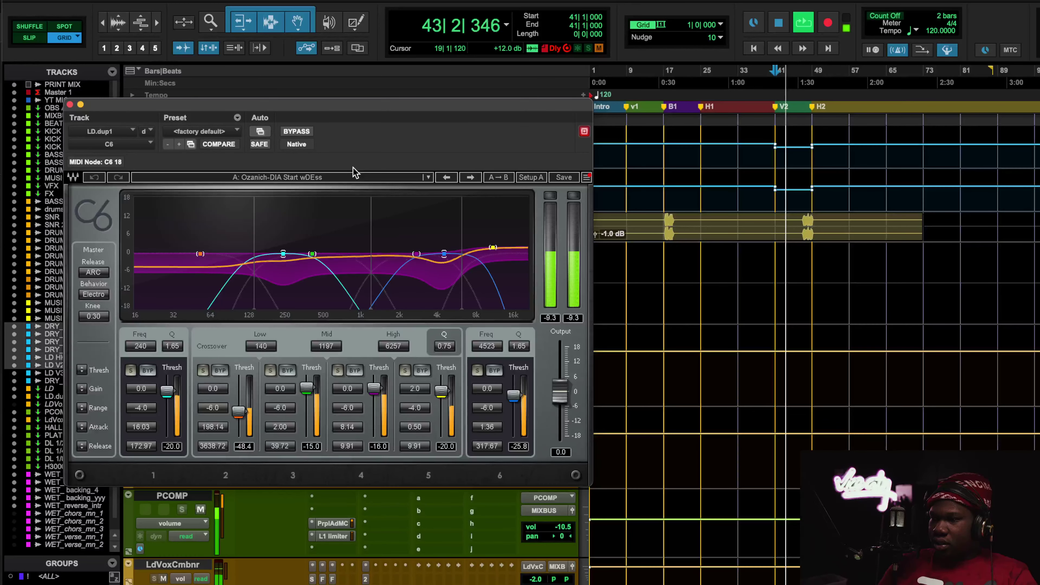
pyautogui.click(295, 132)
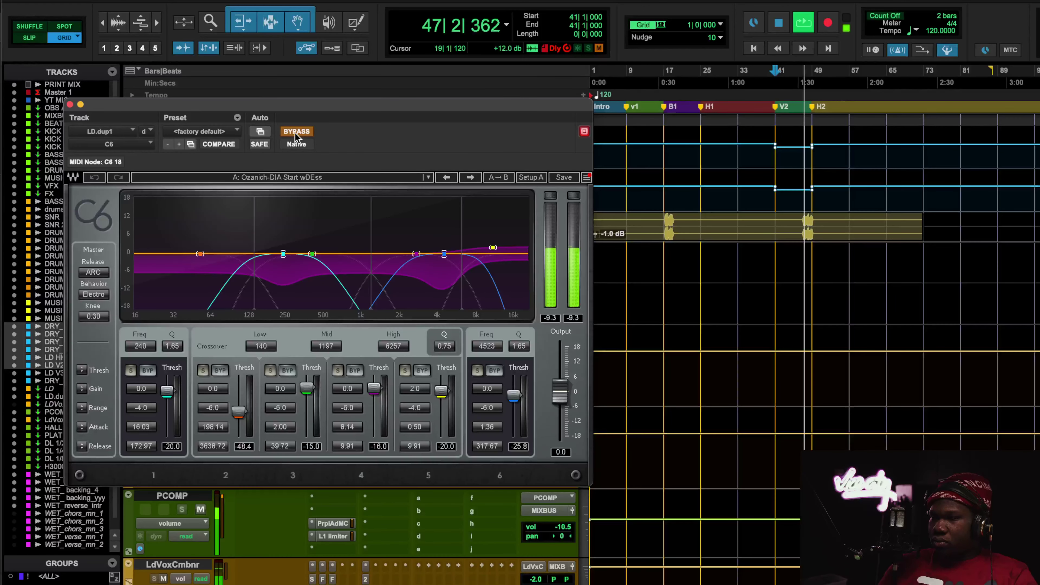
pyautogui.click(295, 132)
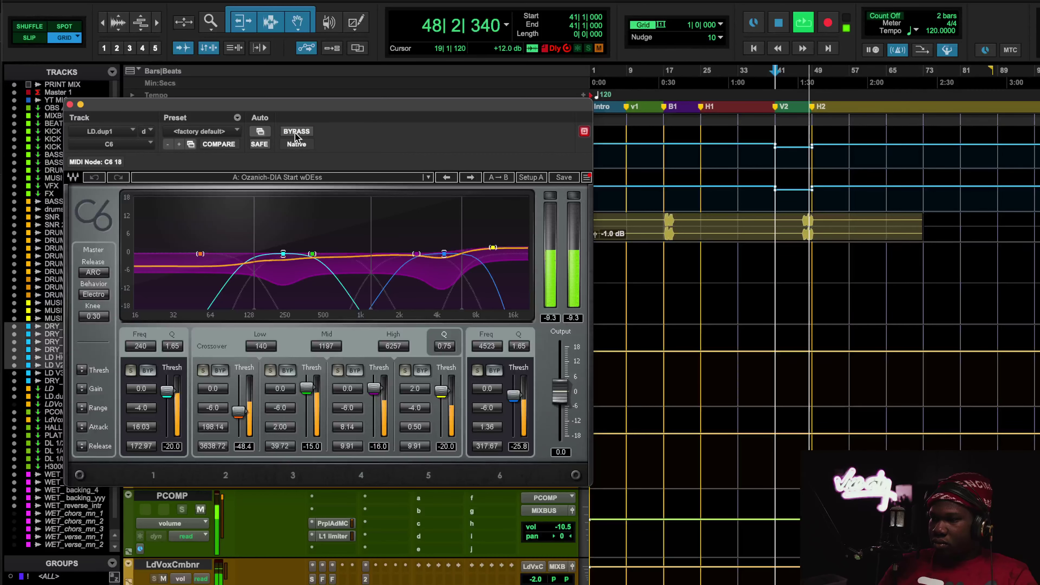
pyautogui.press('space')
pyautogui.press('space')
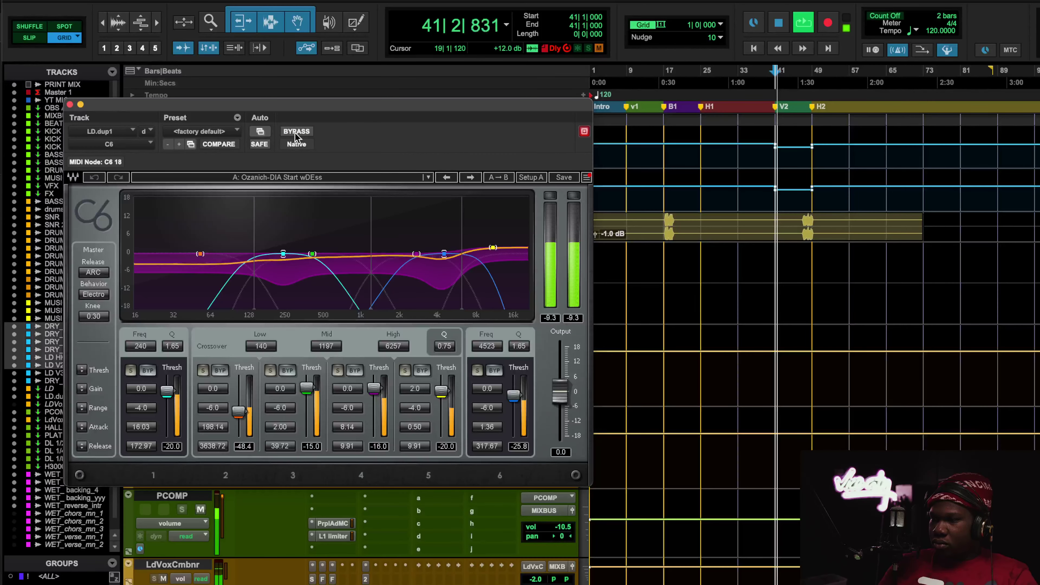
pyautogui.click(295, 132)
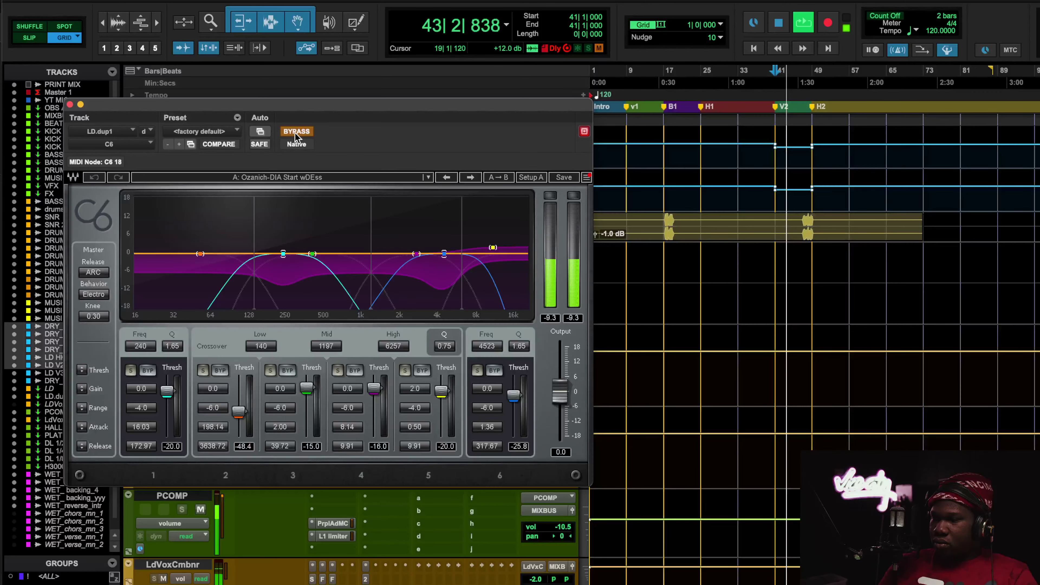
pyautogui.click(295, 132)
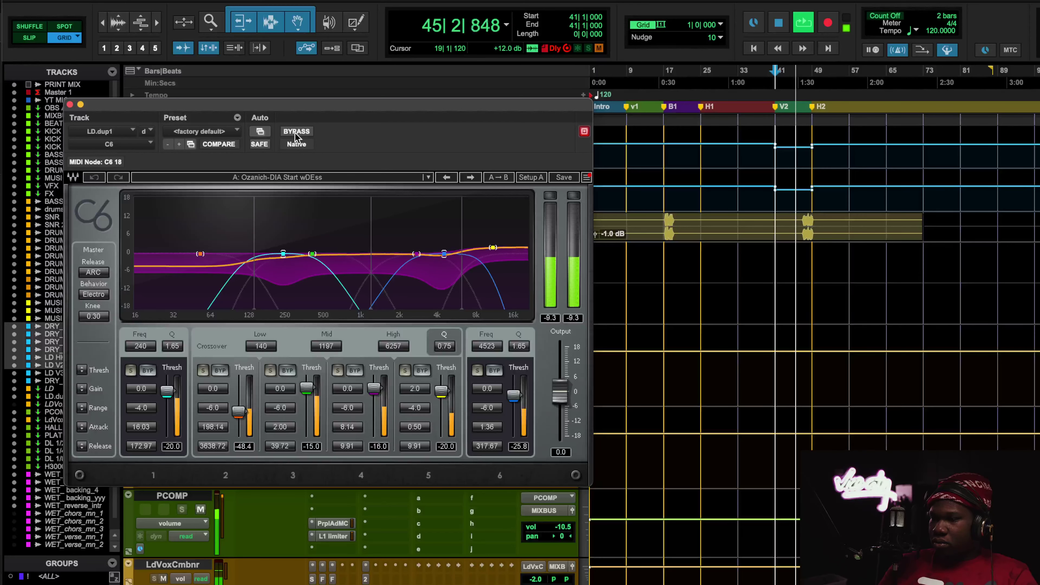
pyautogui.press('space')
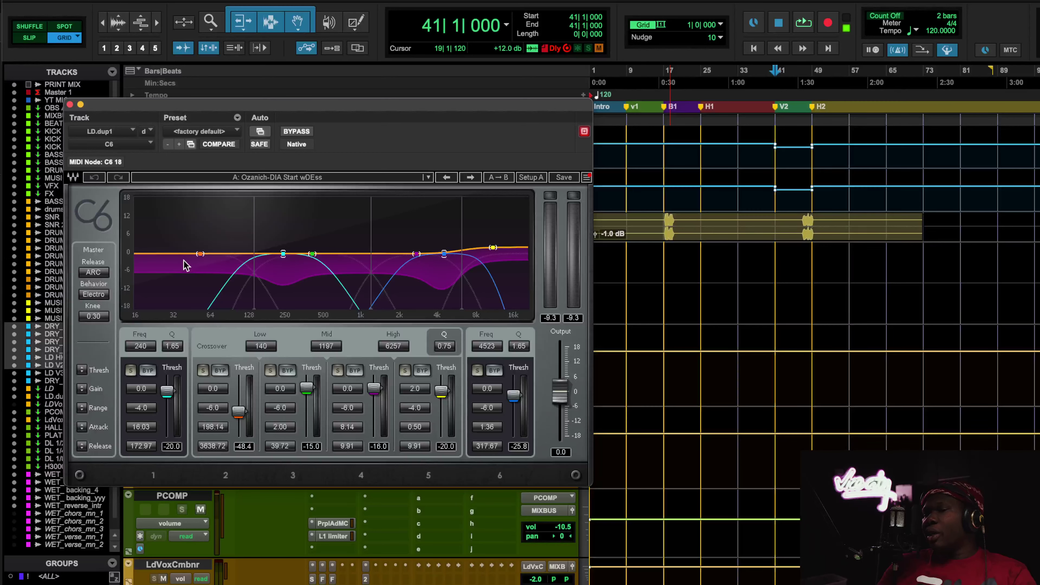
pyautogui.click(70, 105)
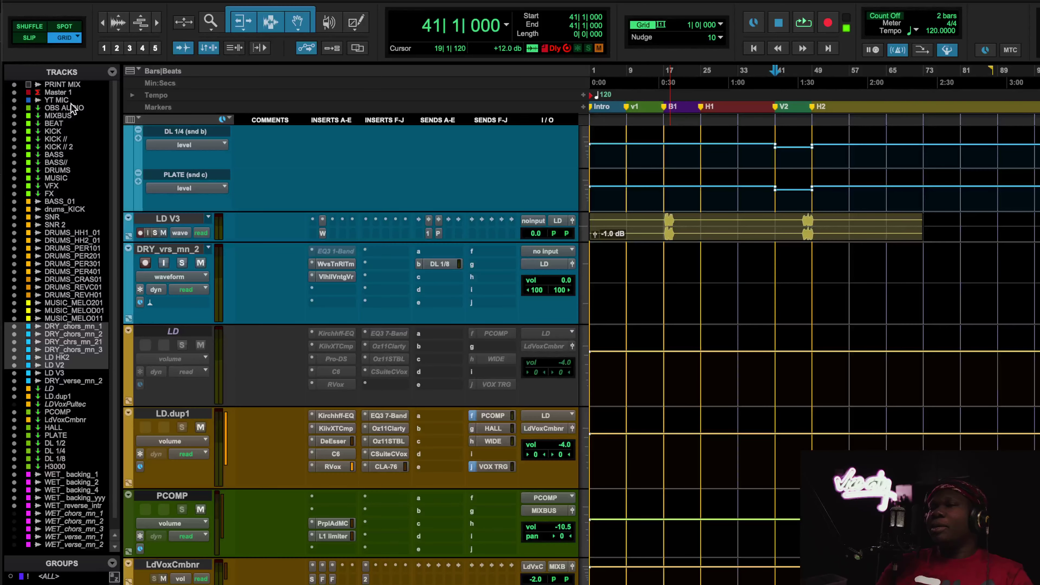
# - Recheck the high-pass band's settings in the LD.dup1 Kirchhoff-EQ and close the plug-in
pyautogui.click(341, 416)
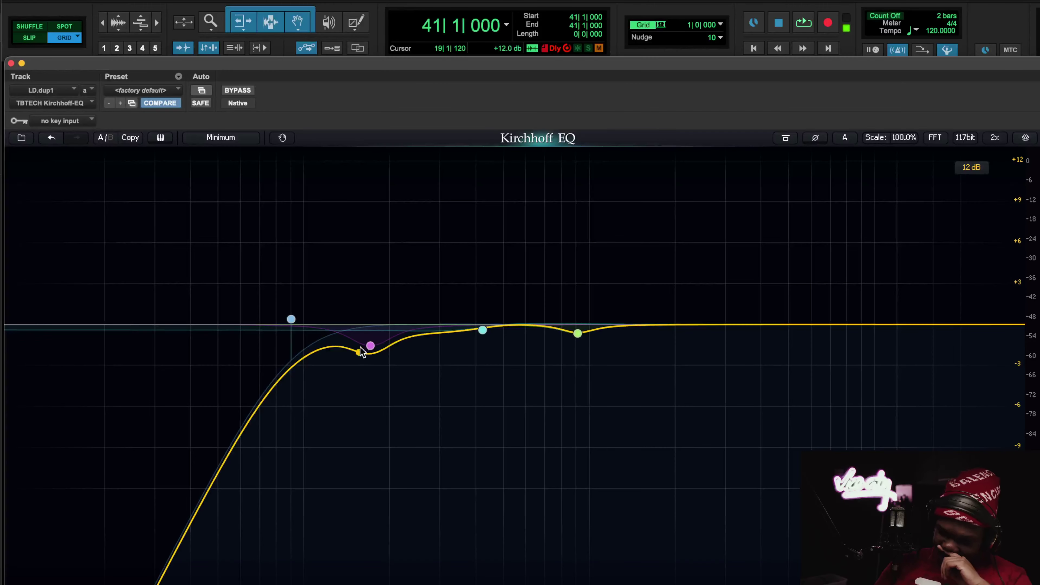
pyautogui.click(290, 319)
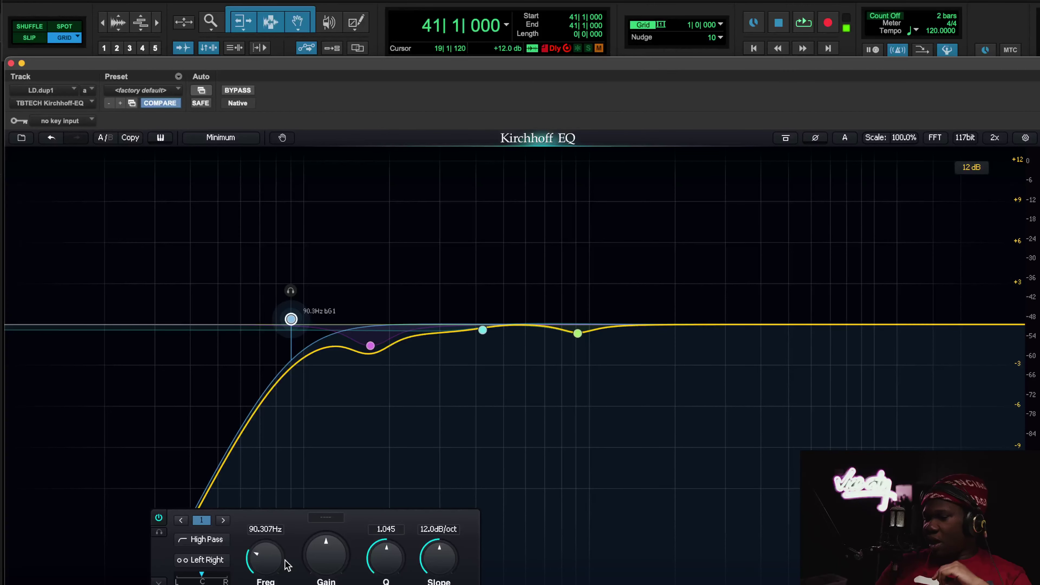
pyautogui.click(10, 64)
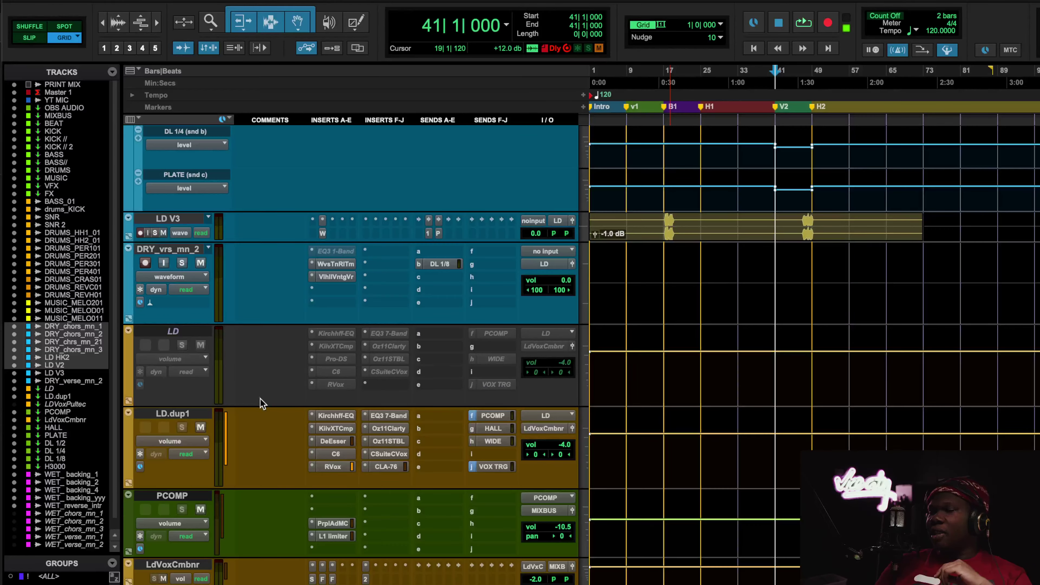
# - Open the C6 on LD.dup1 and play the first verse from bar 9, comparing the vocals with it bypassed and active
pyautogui.click(344, 454)
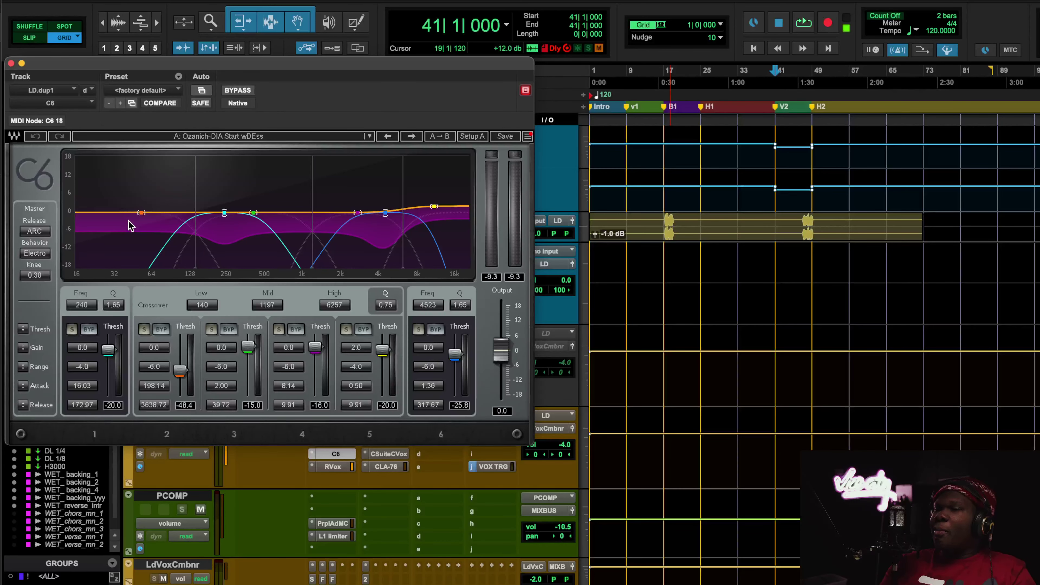
pyautogui.click(625, 90)
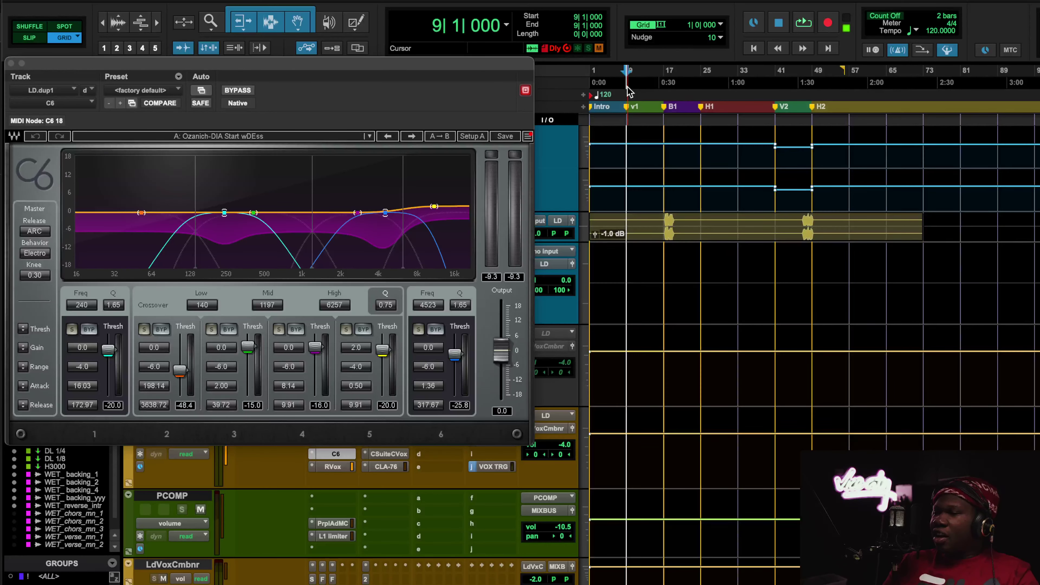
pyautogui.press('space')
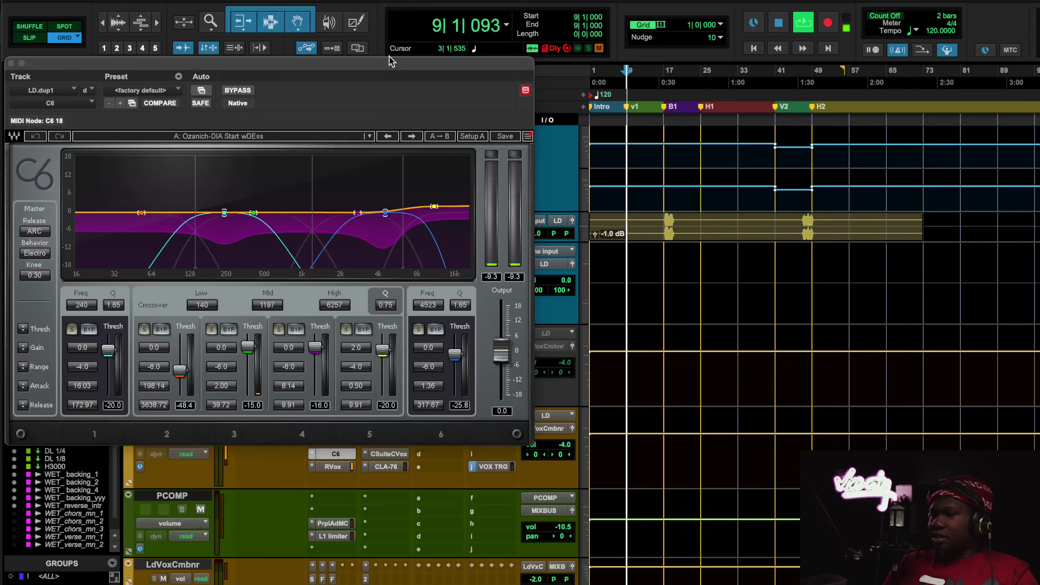
pyautogui.click(236, 91)
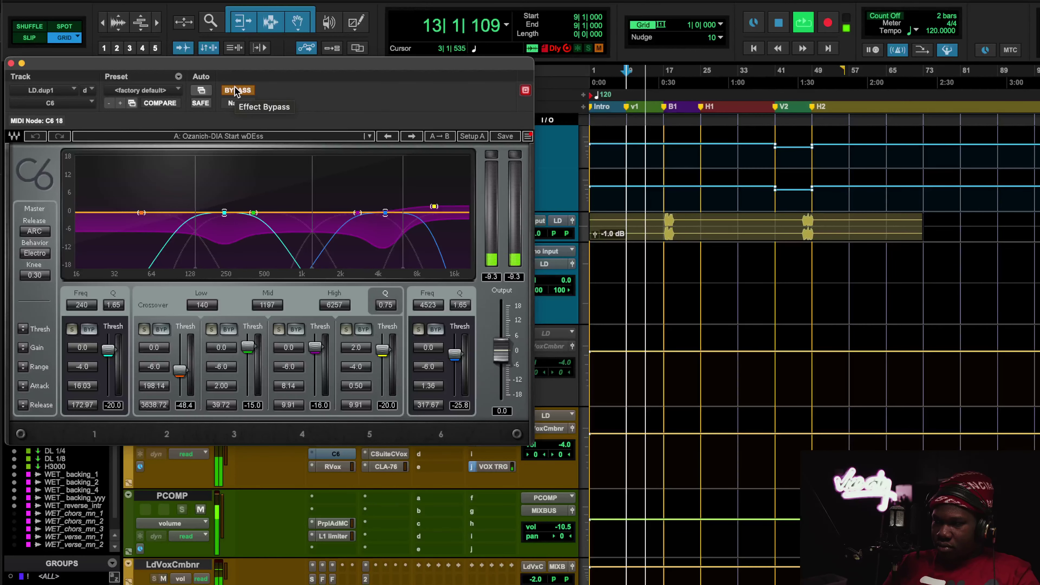
pyautogui.click(237, 91)
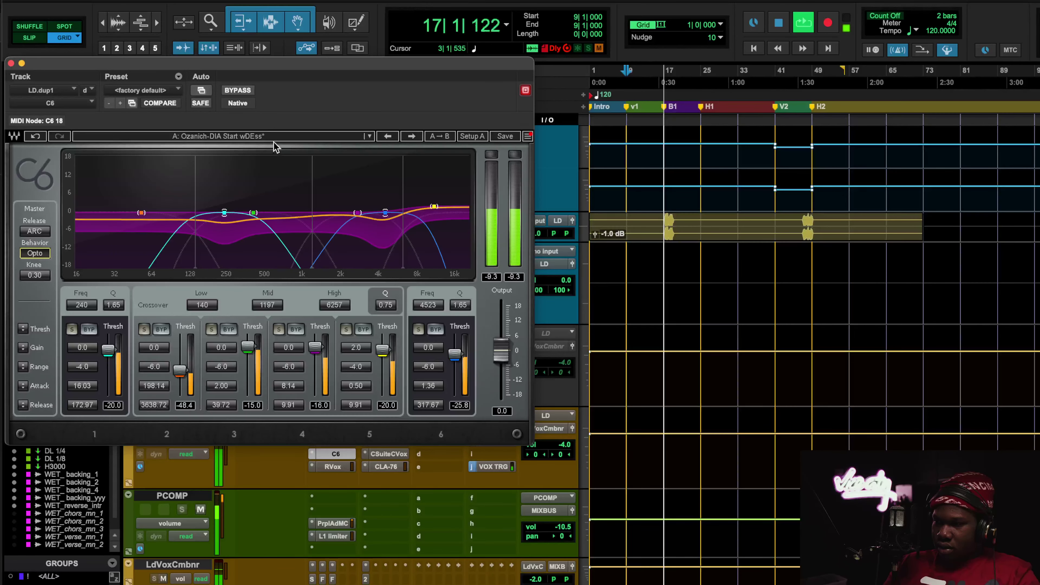
pyautogui.click(238, 90)
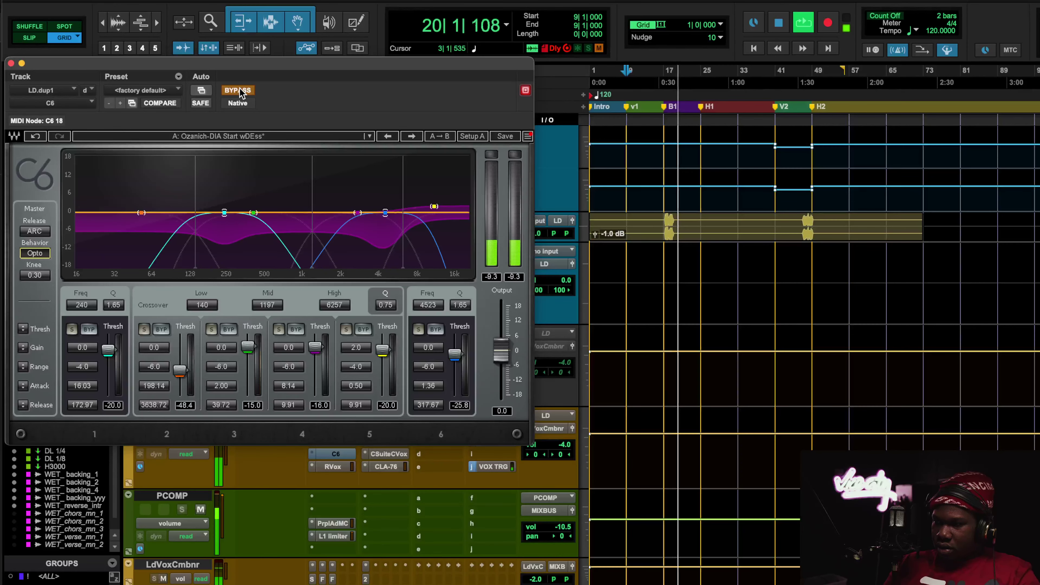
pyautogui.click(239, 90)
# - Set the C6's Behavior to Electro, stop playback and close the plug-in
pyautogui.click(34, 253)
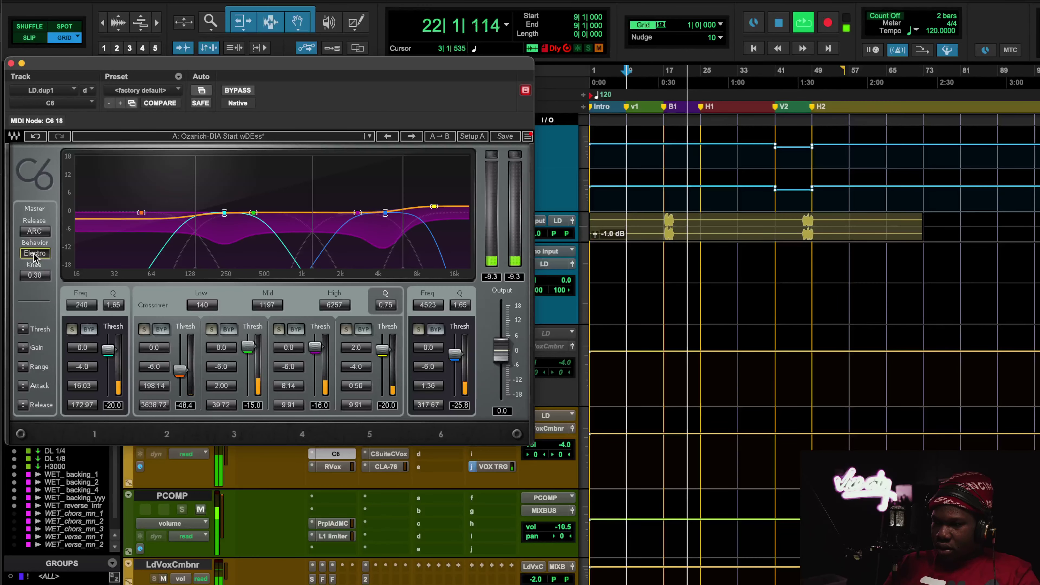
pyautogui.press('space')
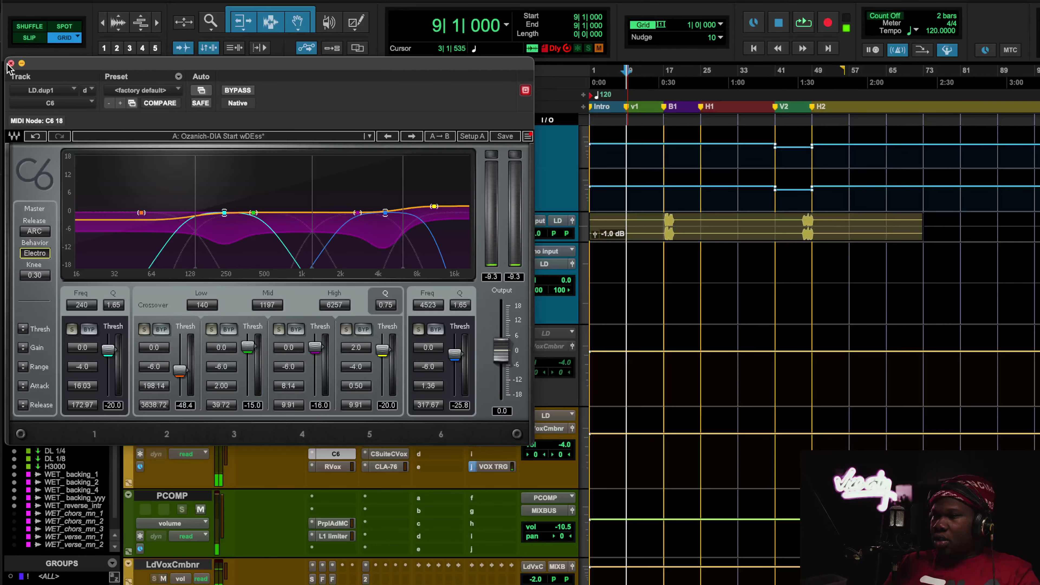
pyautogui.click(11, 63)
# - Review the RVox, EQ3 7-Band and Kirchhoff-EQ settings on LD.dup1 and close the plug-ins
pyautogui.click(344, 467)
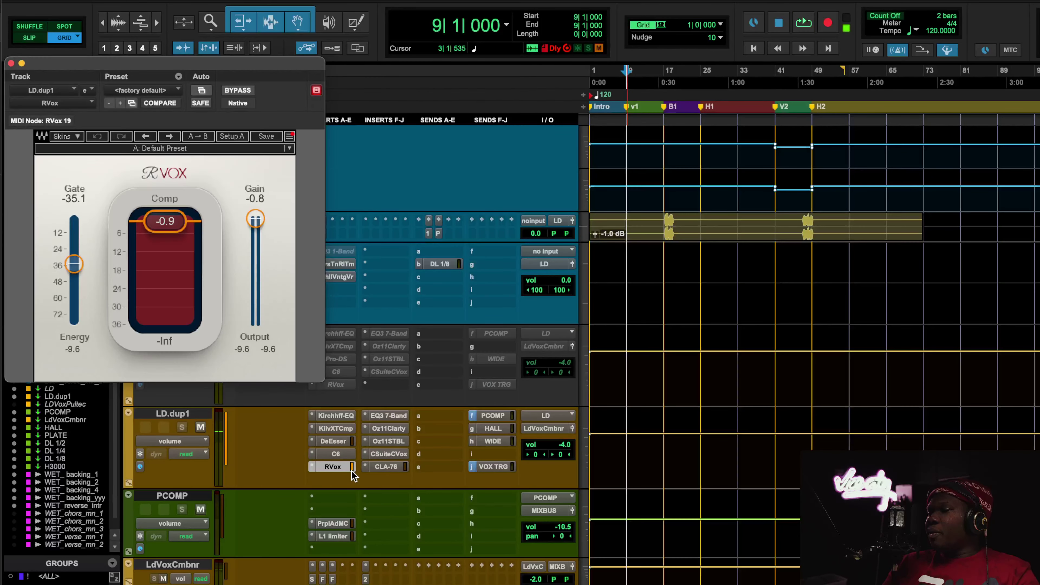
pyautogui.click(351, 469)
pyautogui.click(391, 418)
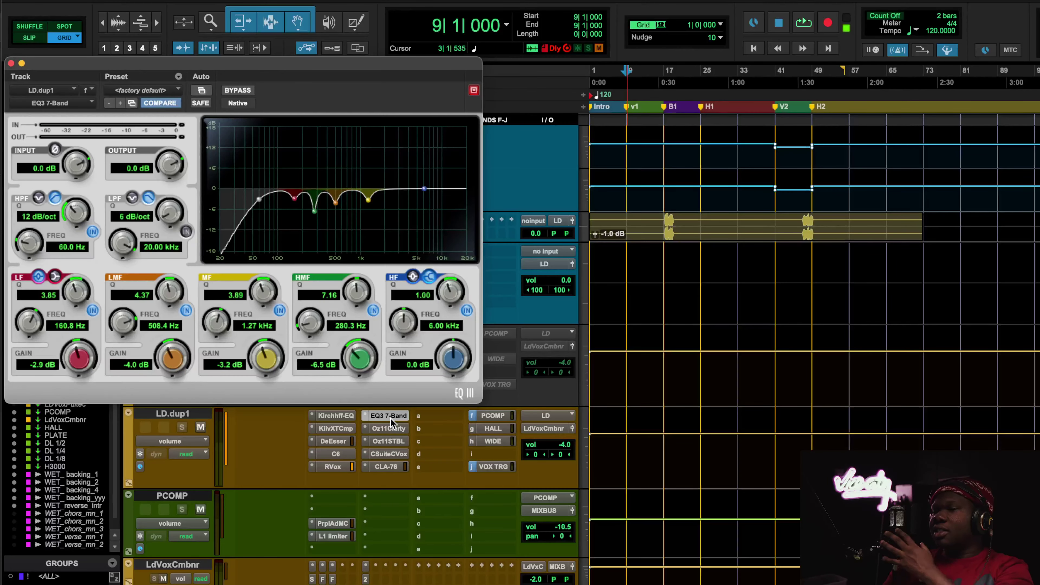
pyautogui.click(11, 62)
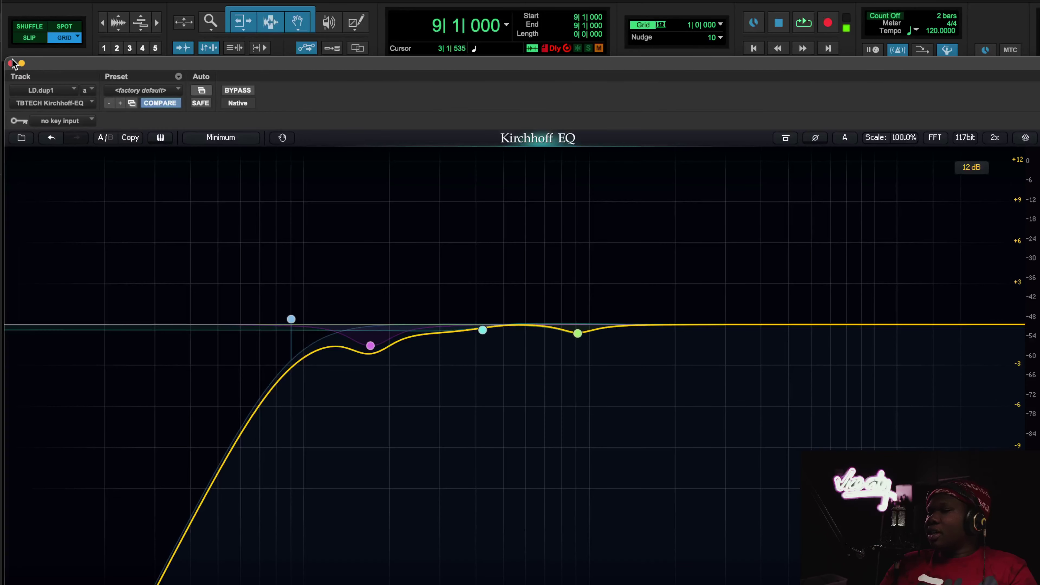
pyautogui.click(11, 63)
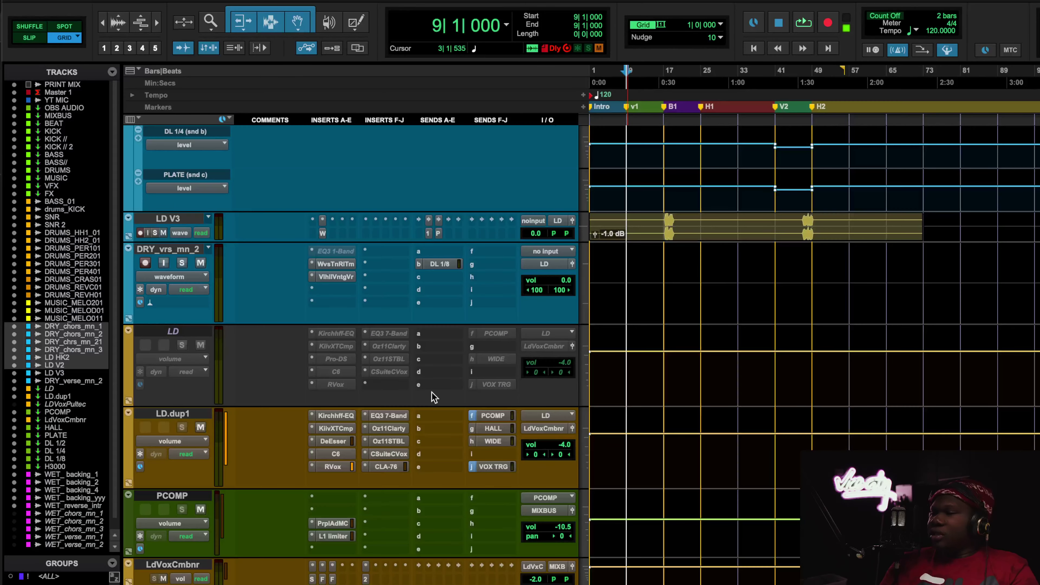
# - Open Ozone 11 Clarity on LD.dup1 and play from bar 9, comparing the vocals with it bypassed and active
pyautogui.click(396, 428)
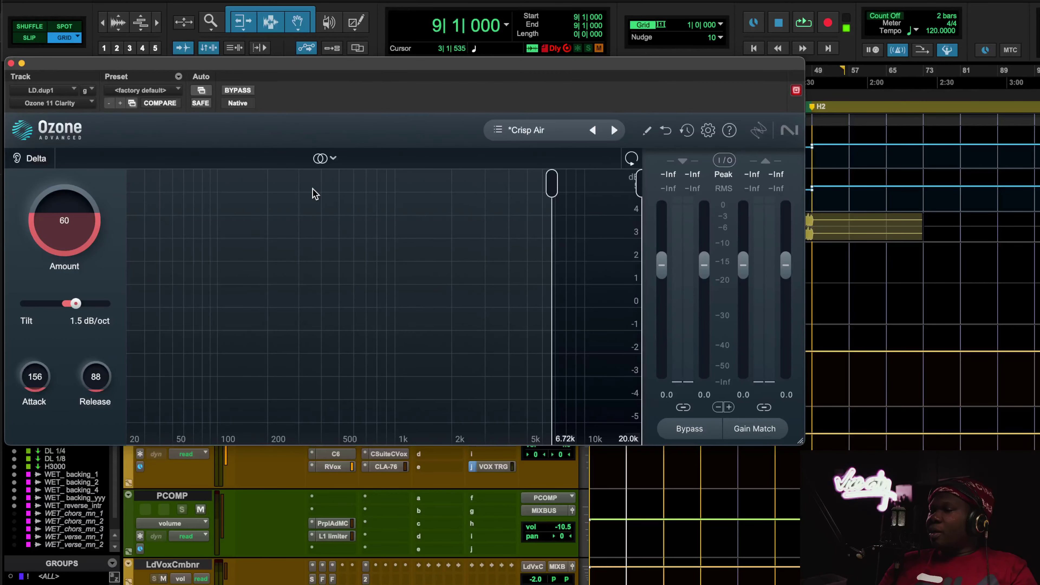
pyautogui.moveTo(119, 69); pyautogui.dragTo(216, 84)
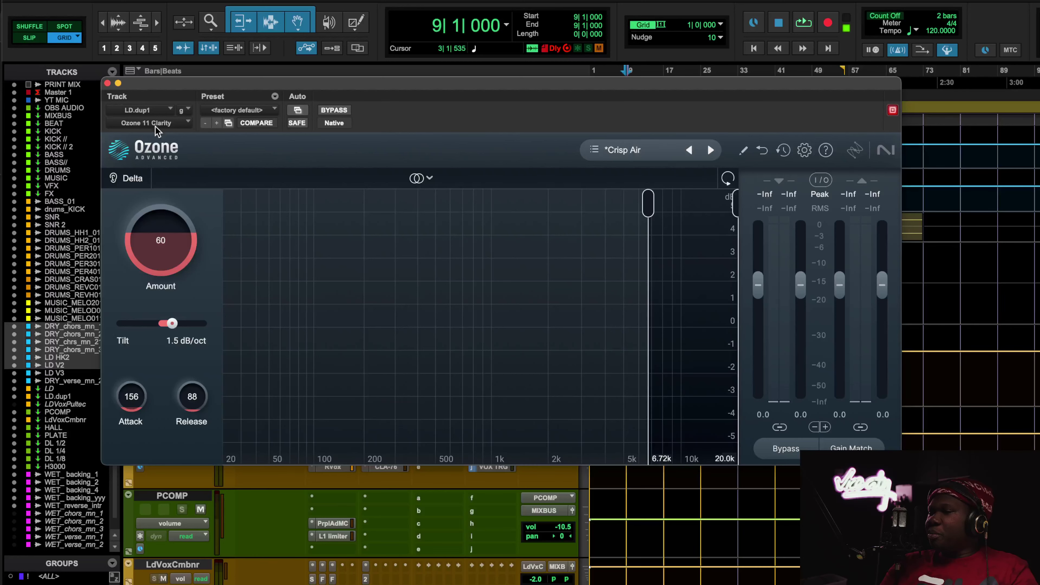
pyautogui.press('space')
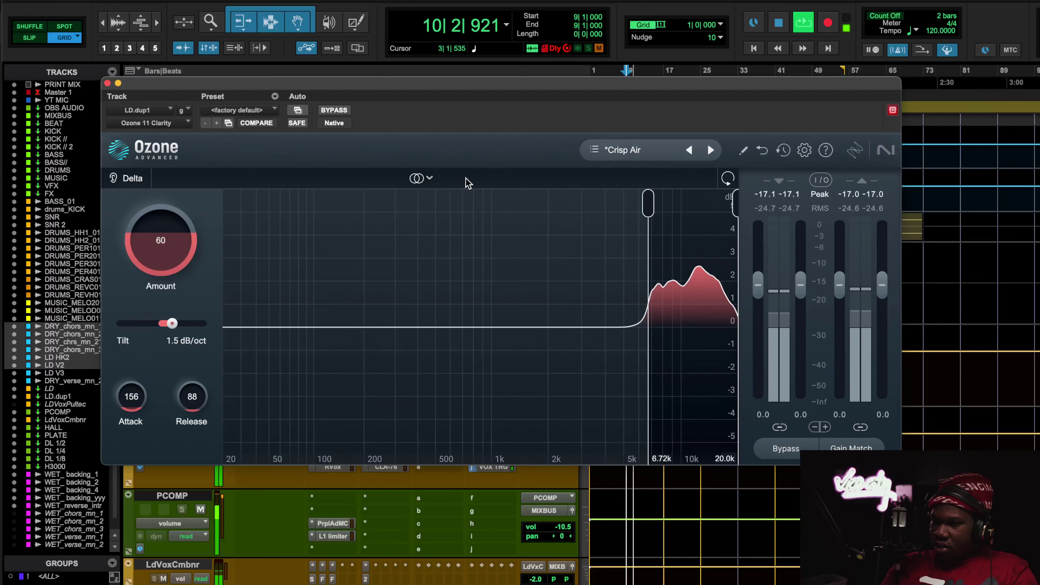
pyautogui.click(334, 111)
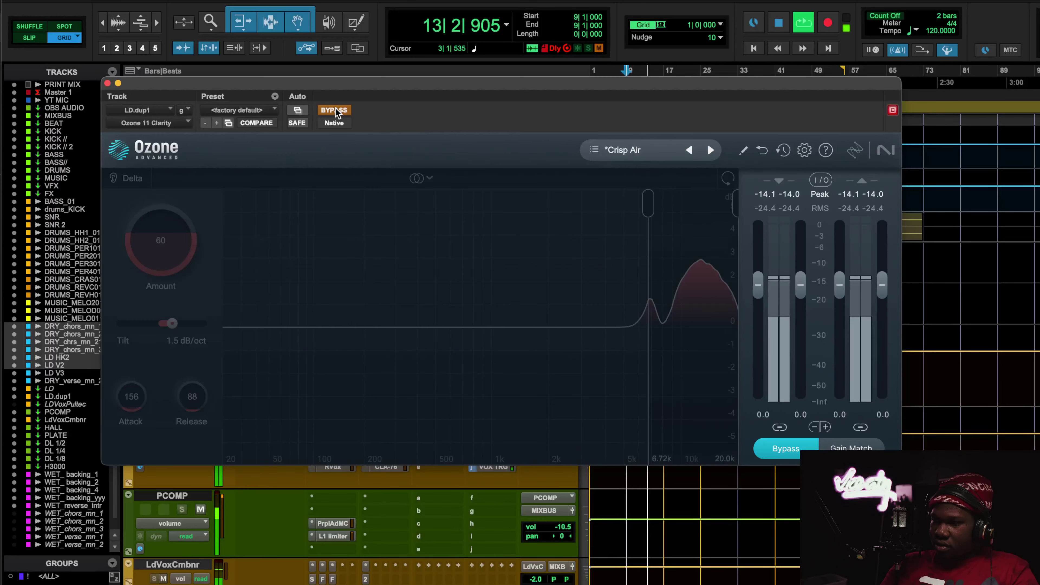
pyautogui.click(335, 111)
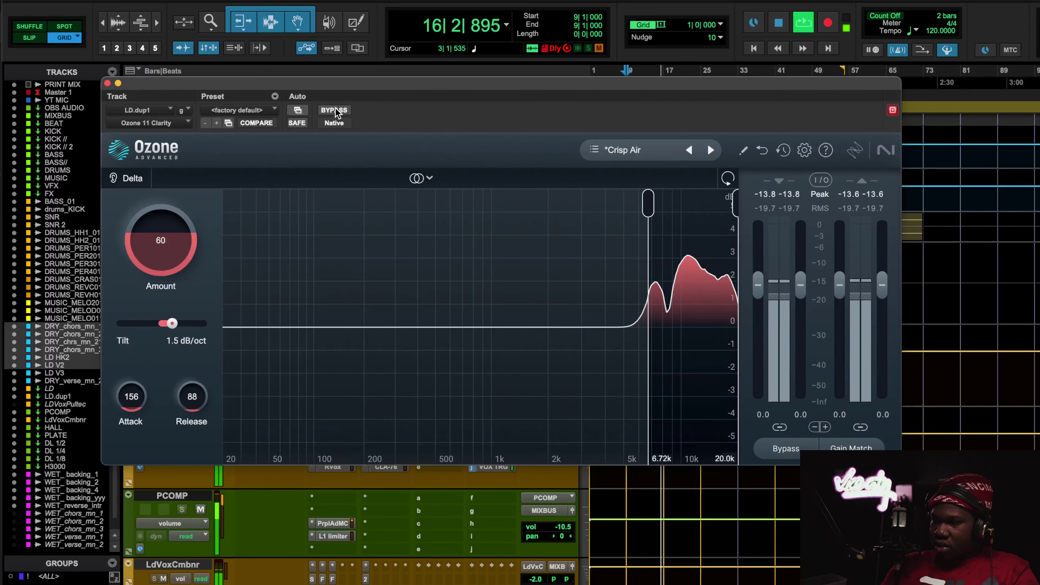
# - Try Clarity's lower frequency limit at about 8.39 kHz and 6.77 kHz, stop playback and set it to about 7.97 kHz
pyautogui.moveTo(649, 202); pyautogui.dragTo(666, 201)
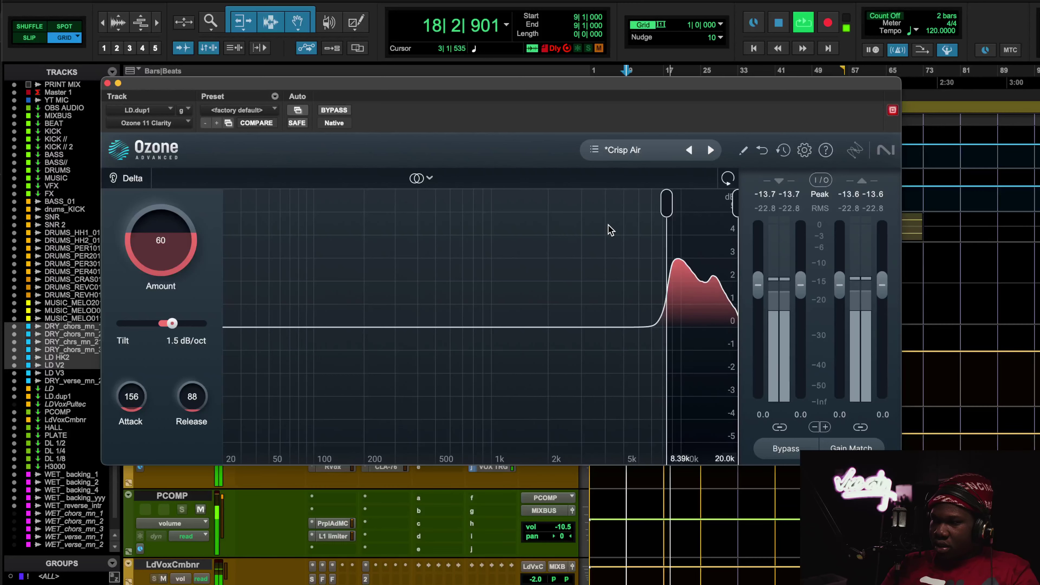
pyautogui.moveTo(667, 203); pyautogui.dragTo(652, 203)
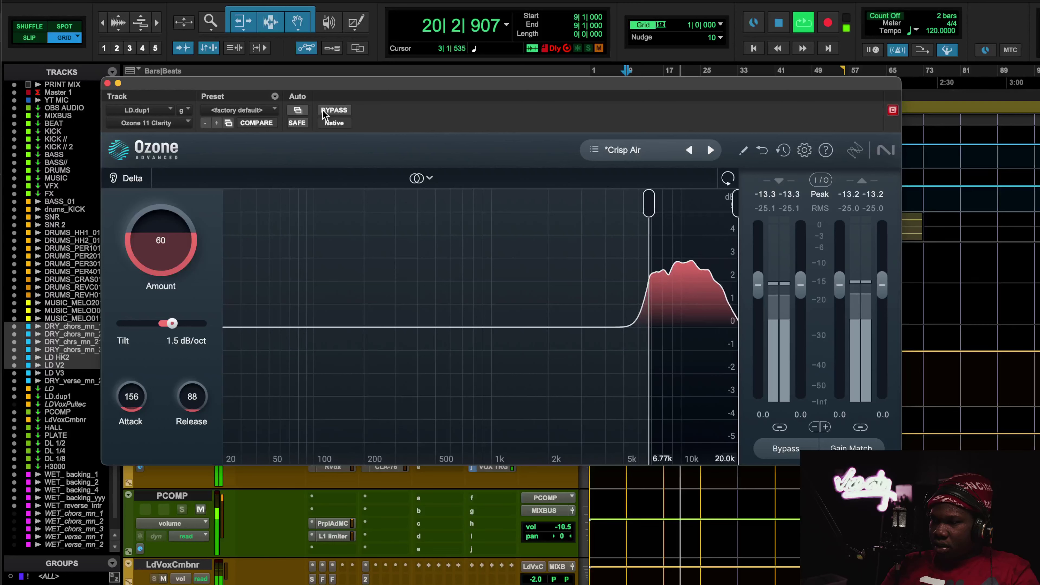
pyautogui.press('space')
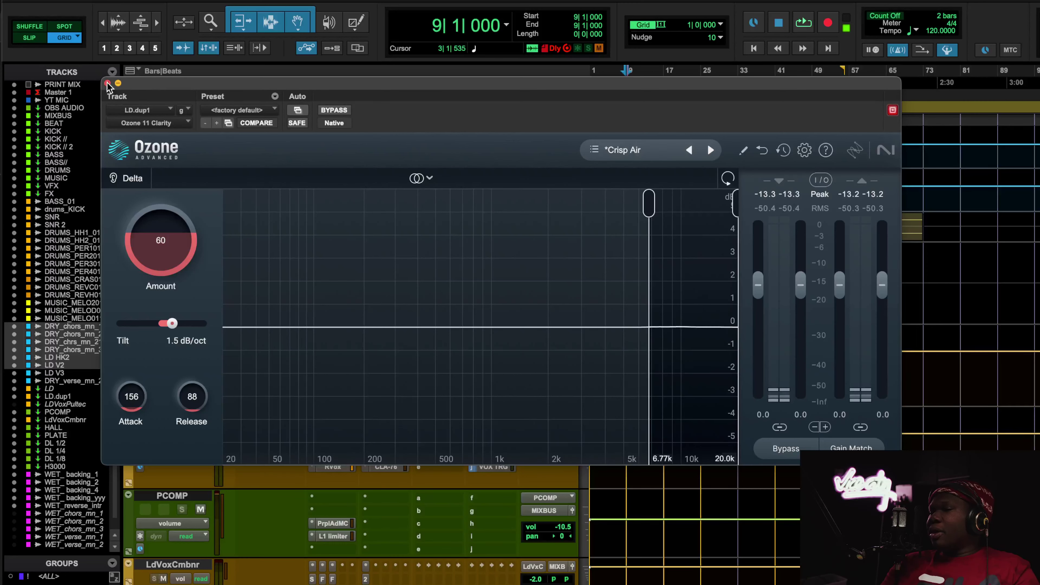
pyautogui.moveTo(649, 328); pyautogui.dragTo(663, 328)
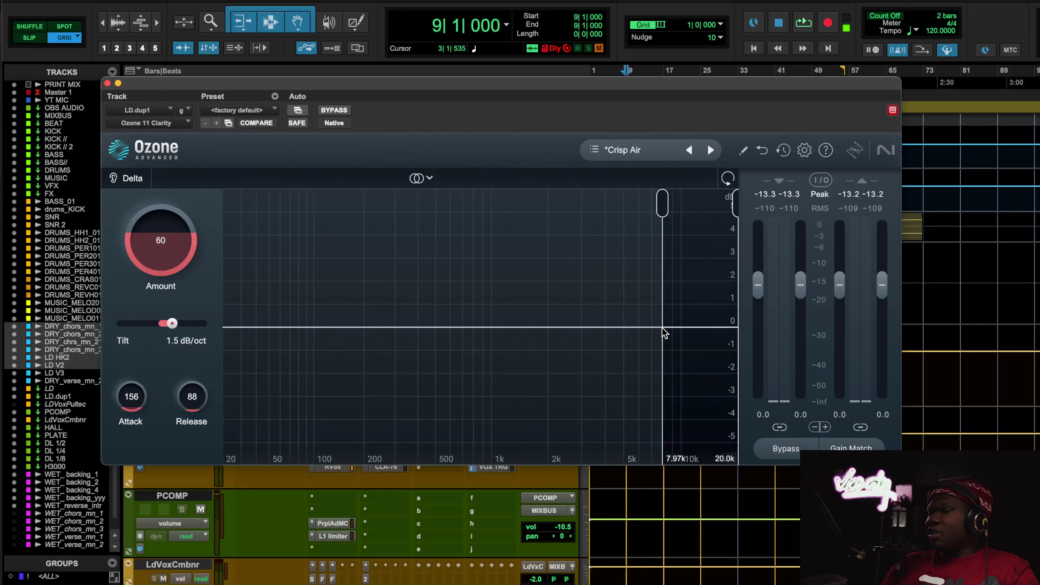
# - Replay the first verse from bar 9 with Clarity bypassed and active, and close the plug-in and stop playback
pyautogui.press('space')
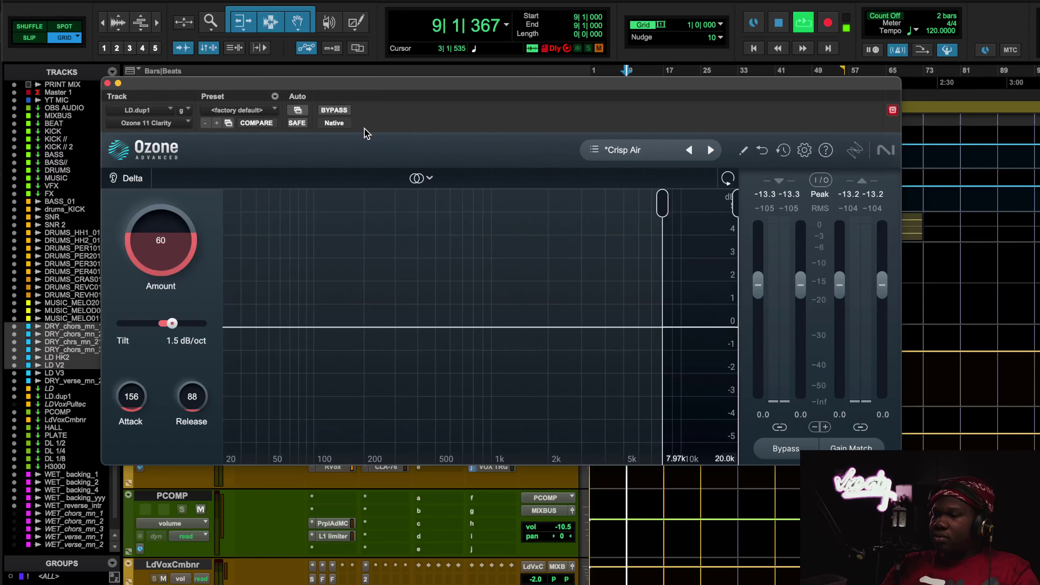
pyautogui.click(337, 109)
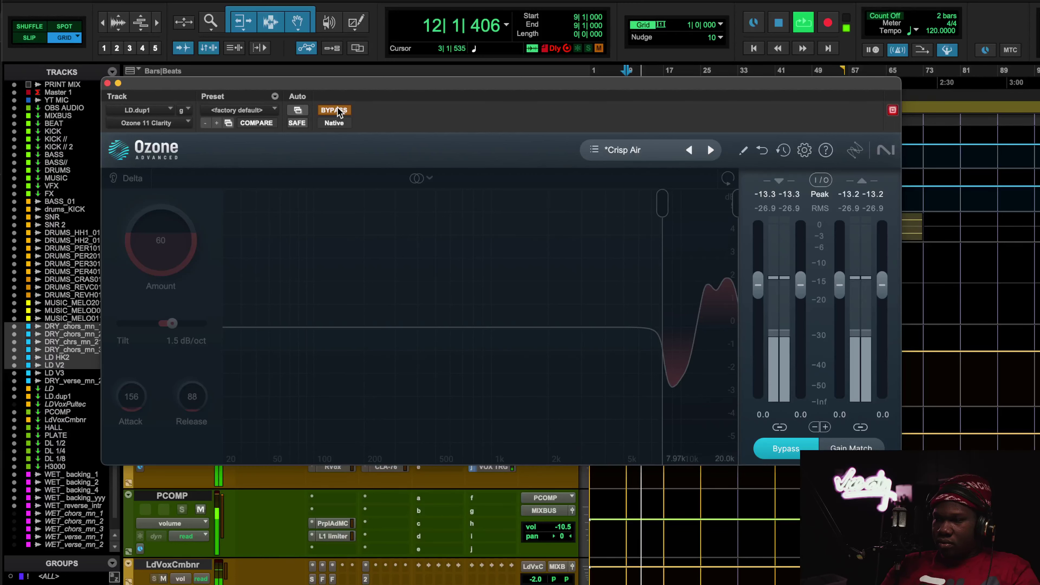
pyautogui.click(337, 109)
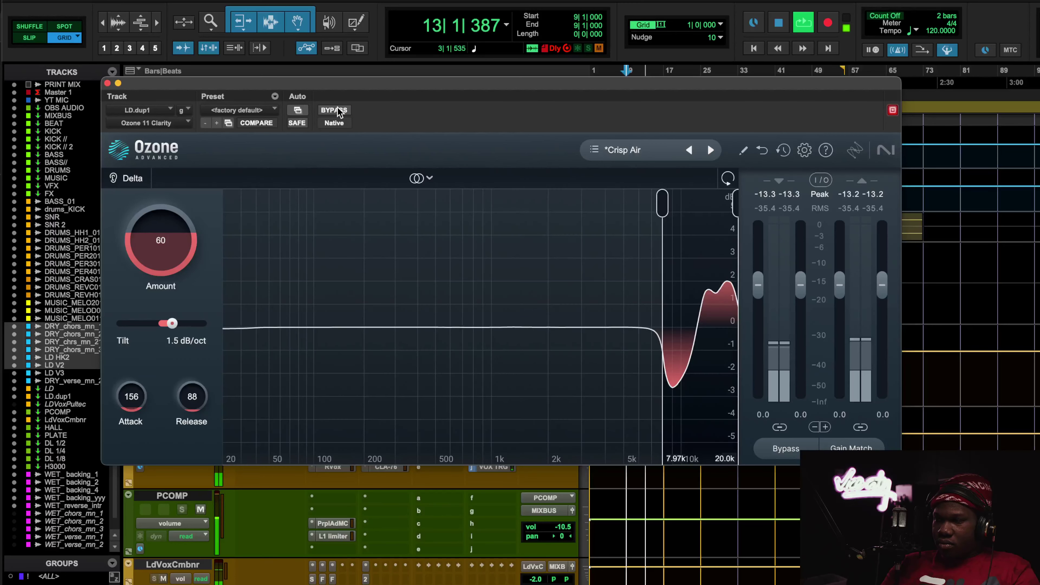
pyautogui.press('super+w')
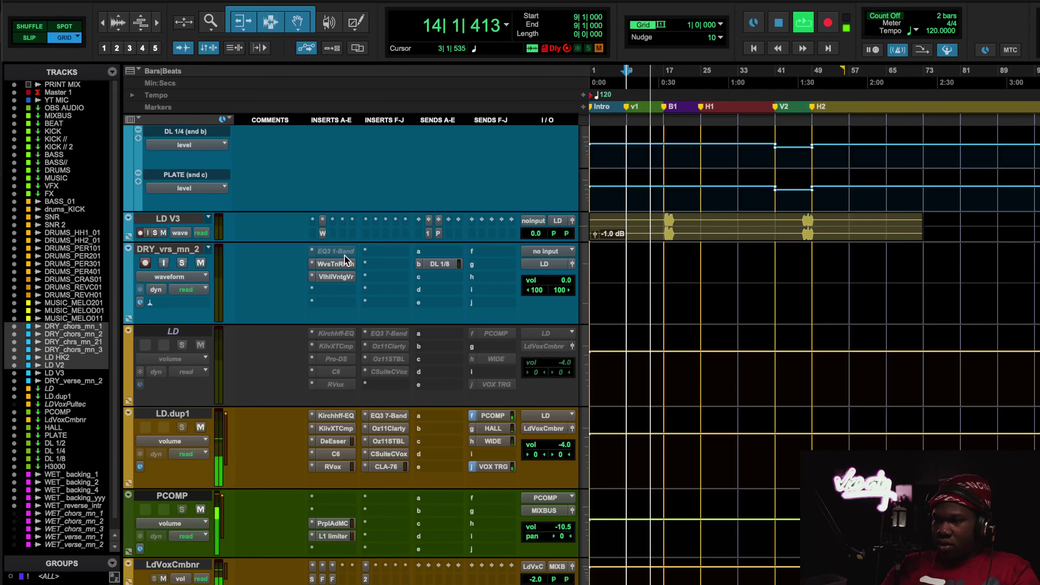
pyautogui.press('space')
# - Look over the Ozone 11 Stabilizer and Clarity settings on LD.dup1, closing each plug-in after viewing
pyautogui.click(391, 443)
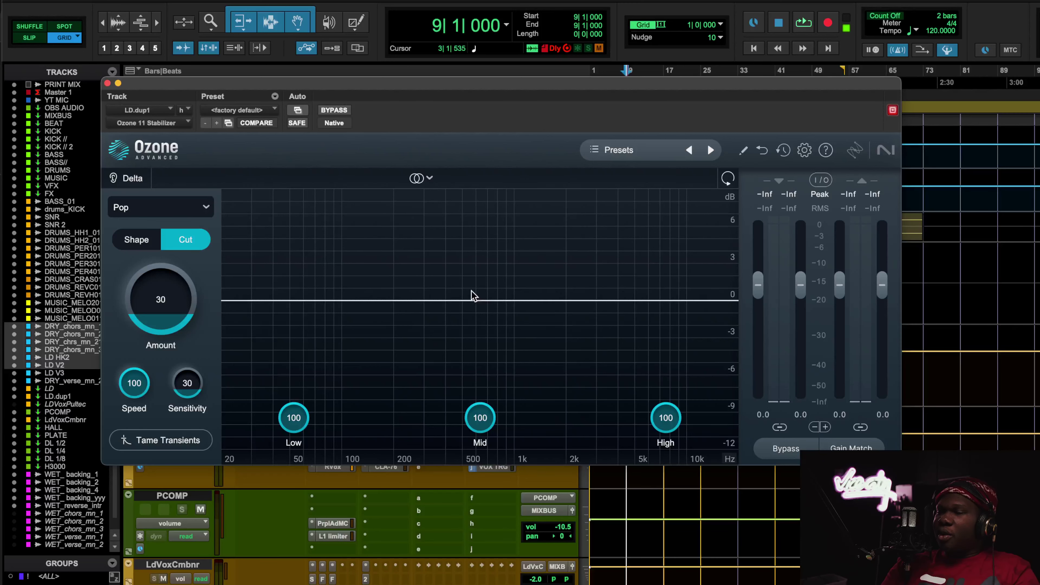
pyautogui.click(107, 83)
pyautogui.click(399, 428)
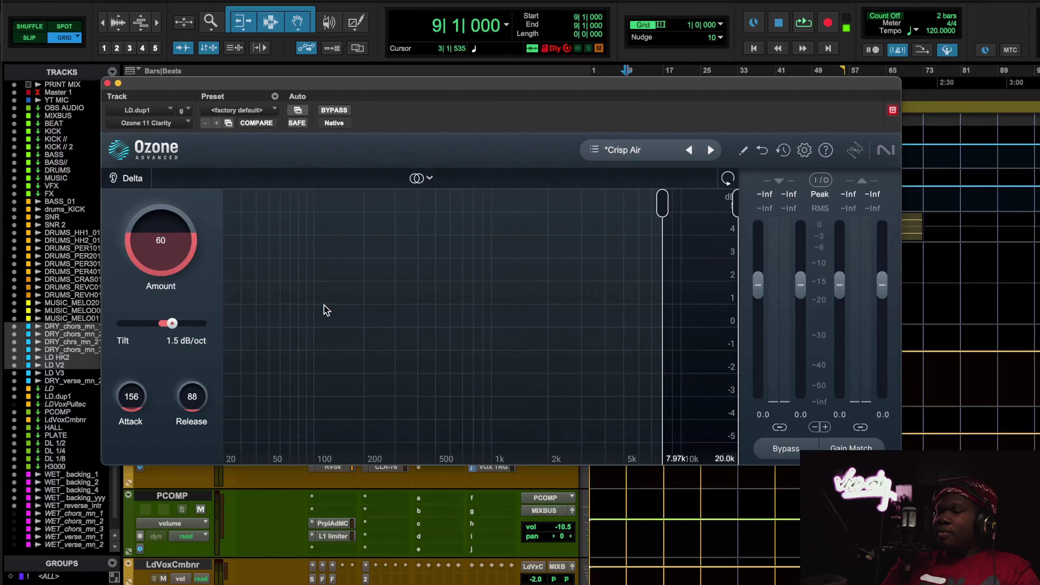
pyautogui.click(108, 84)
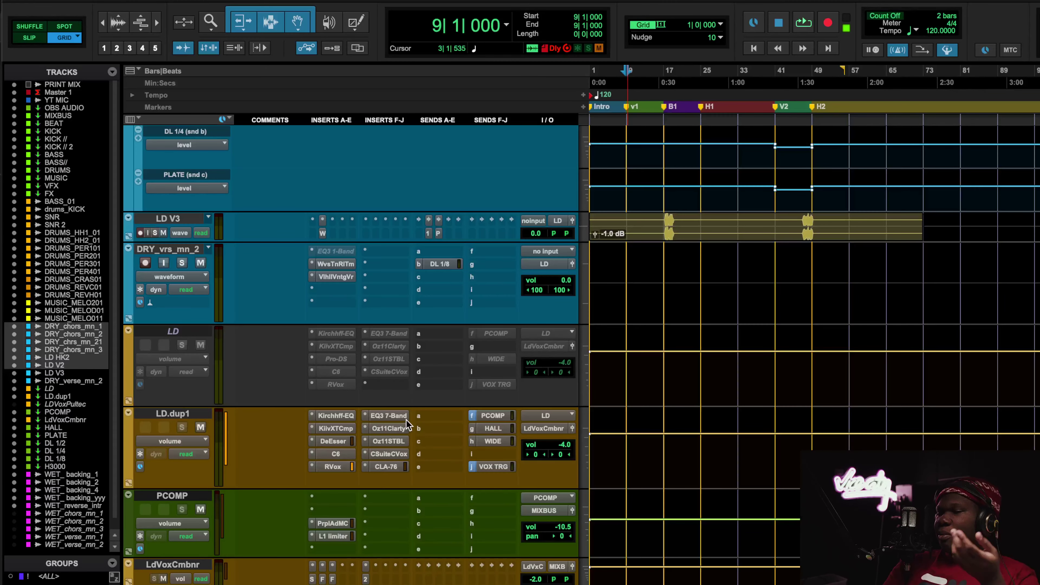
# - Open Ozone 11 Stabilizer on LD.dup1, play from bar 9 comparing it bypassed and active, and stop playback and close it
pyautogui.click(396, 438)
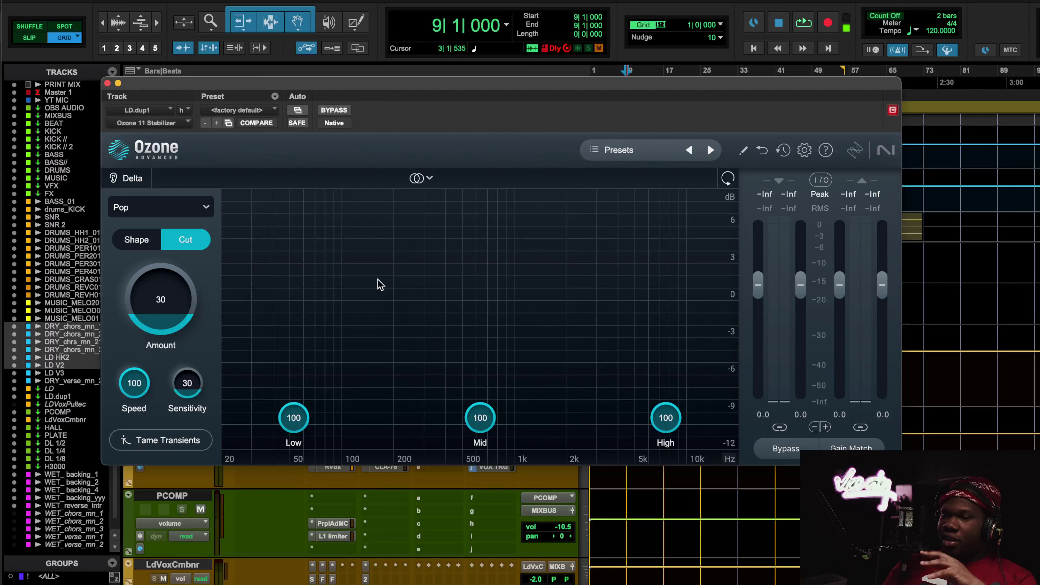
pyautogui.press('space')
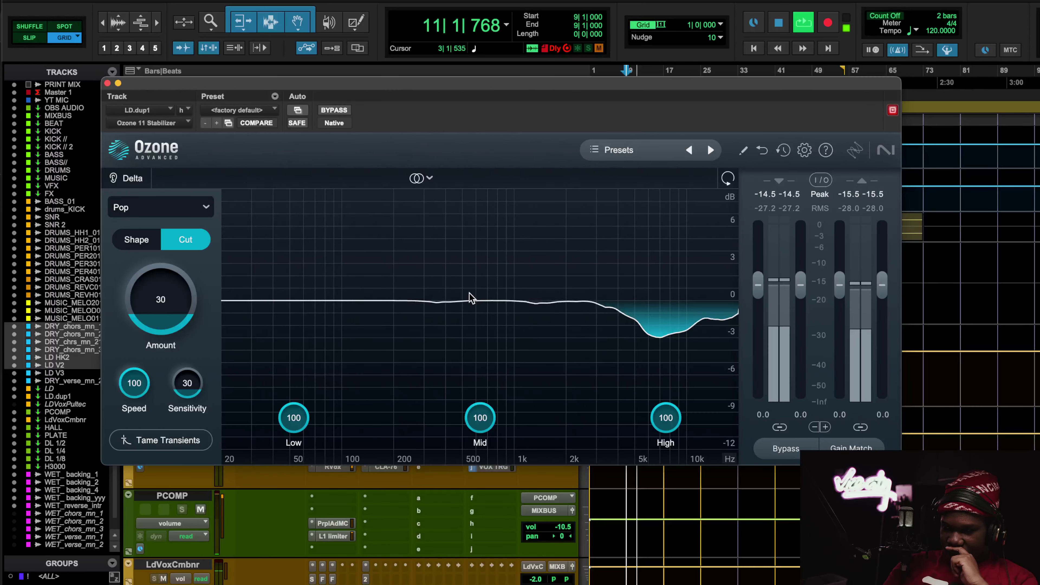
pyautogui.click(336, 111)
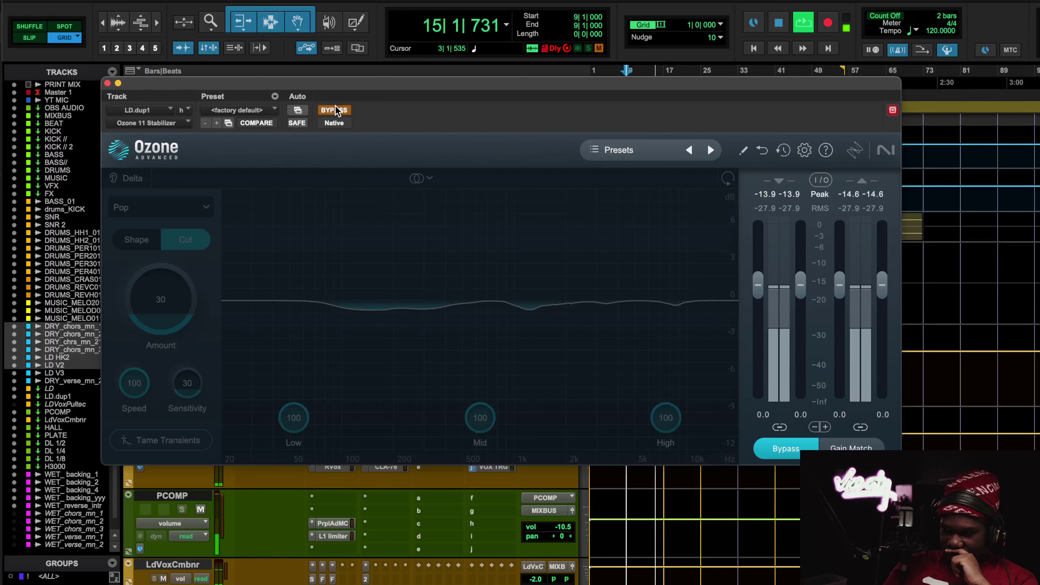
pyautogui.click(335, 111)
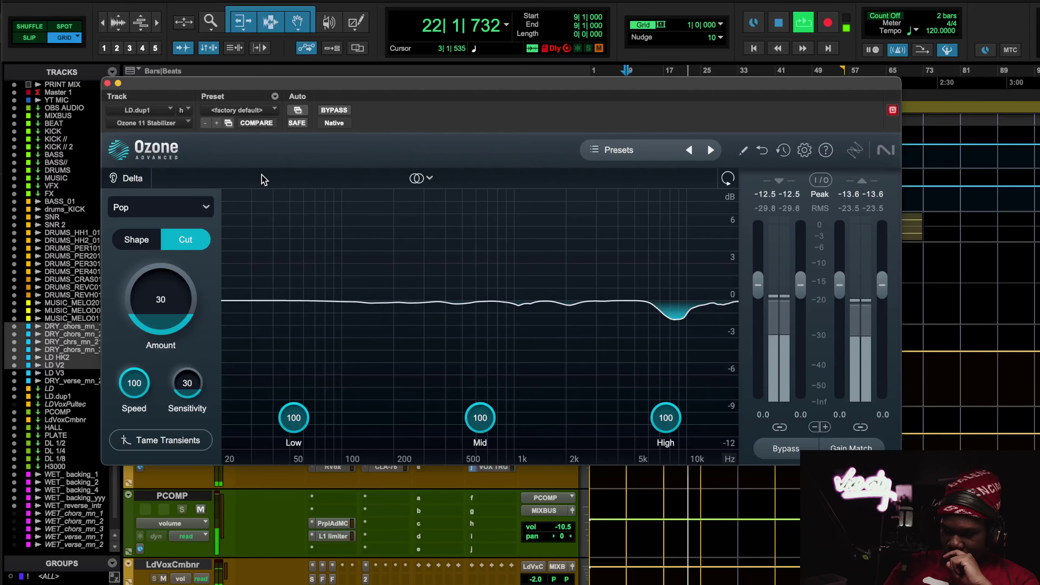
pyautogui.click(343, 111)
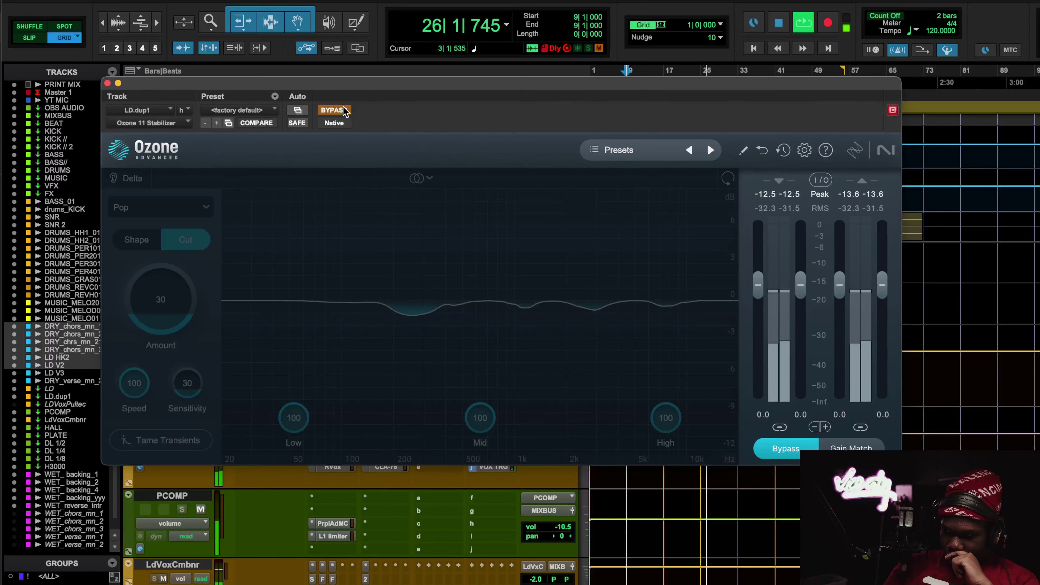
pyautogui.click(343, 110)
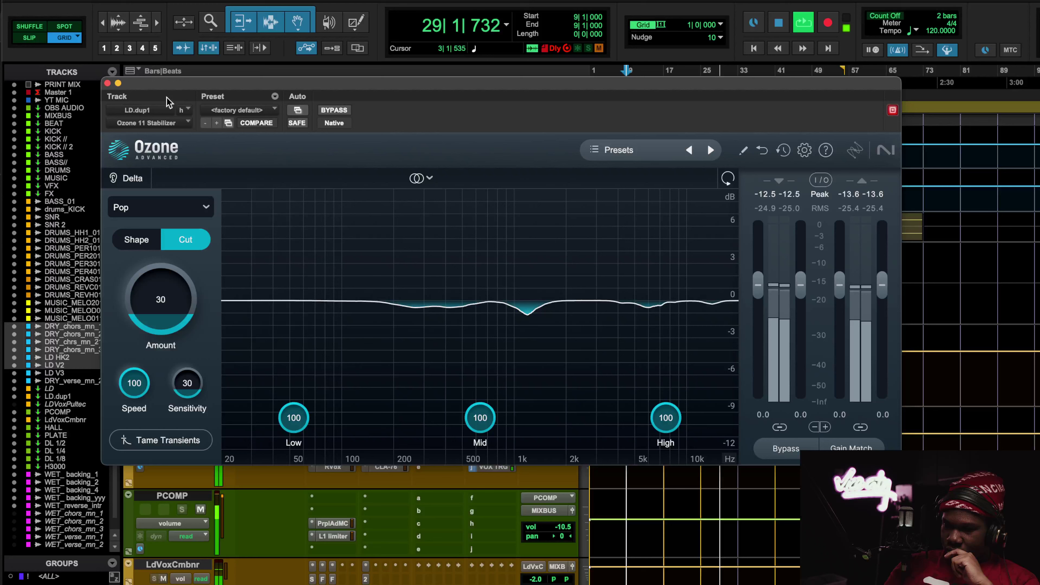
pyautogui.click(328, 111)
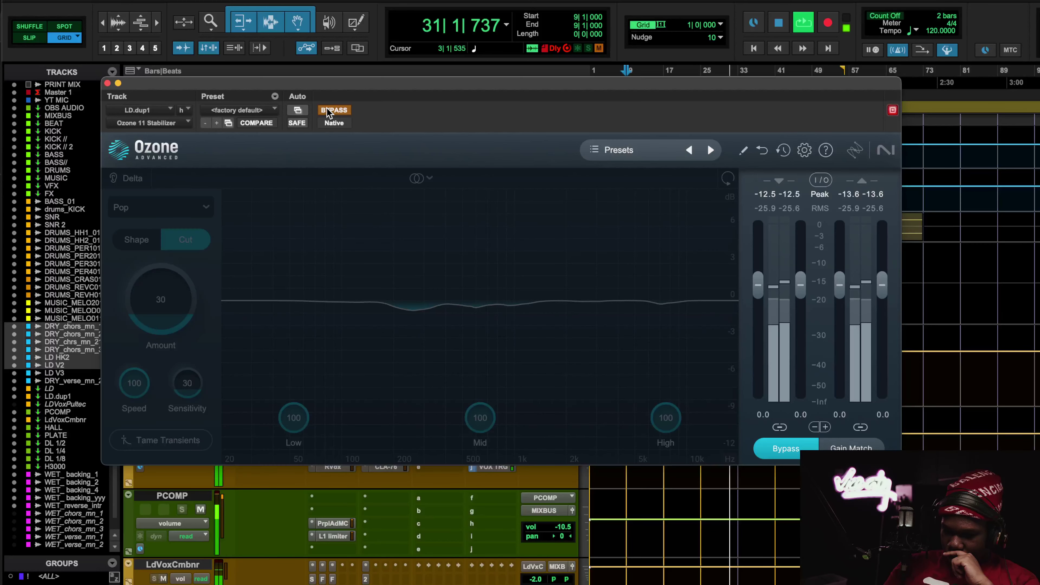
pyautogui.click(328, 111)
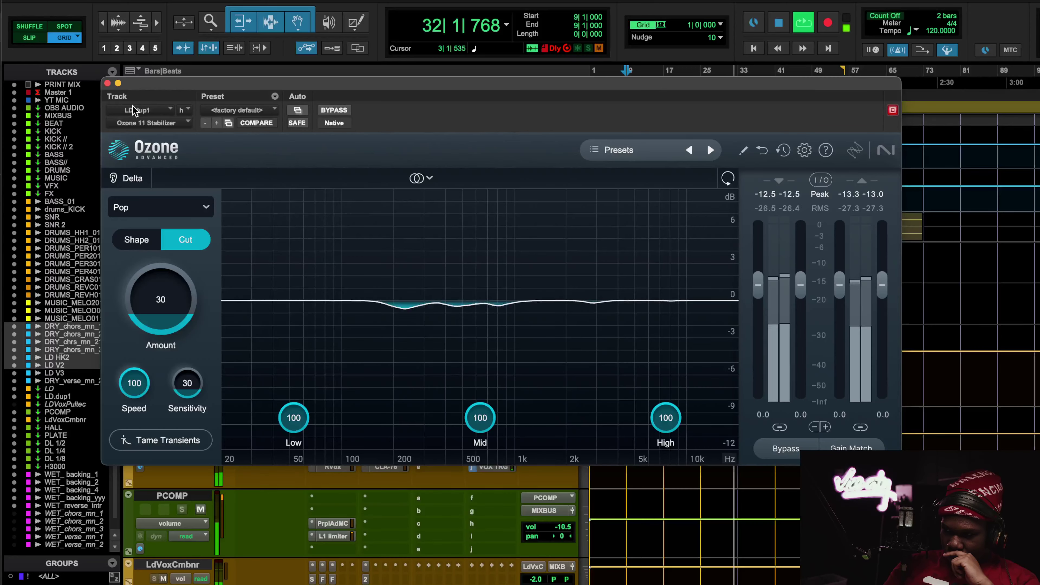
pyautogui.press('space')
pyautogui.click(108, 83)
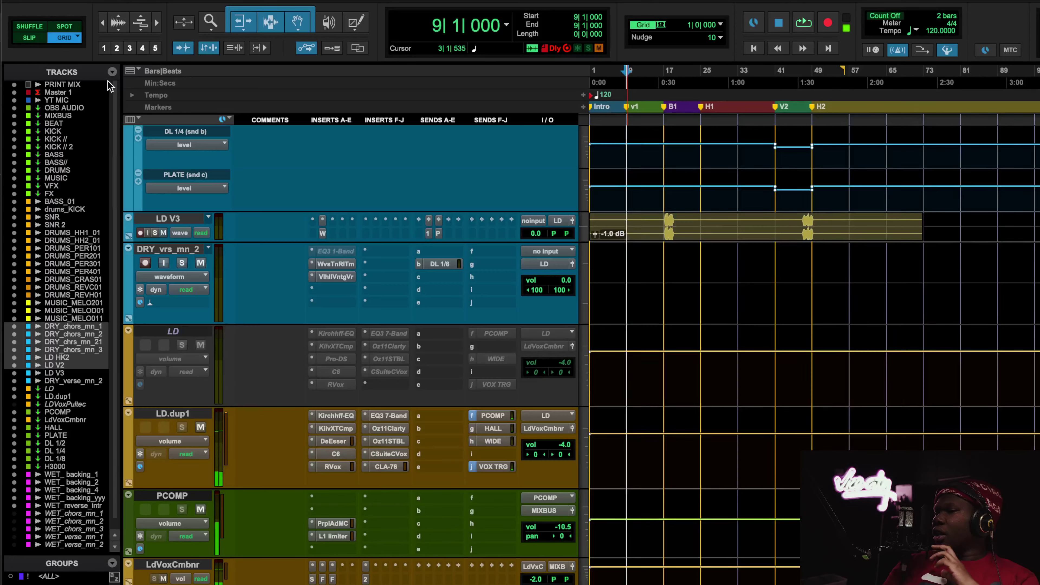
# - Look over the music and vocal tracks and their inserts, and view the Ozone 11 Stabilizer settings on LD.dup1
pyautogui.scroll(10, 315, 303)
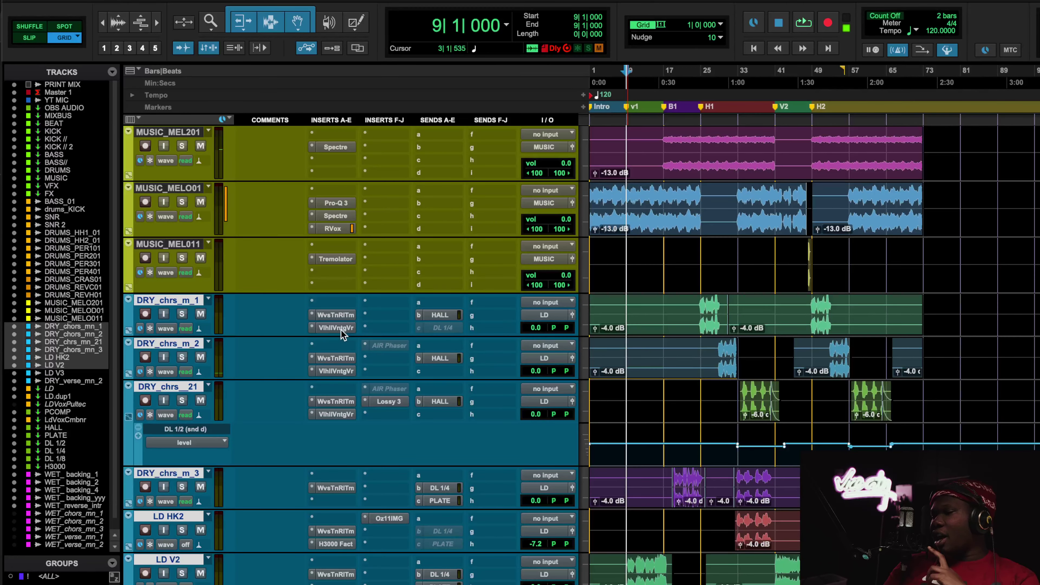
pyautogui.scroll(-10, 341, 343)
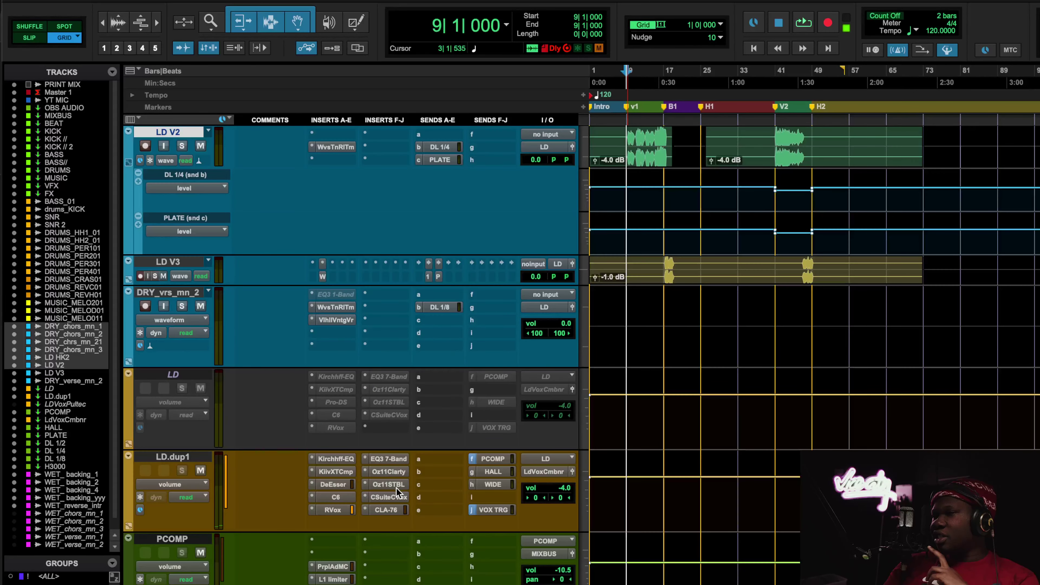
pyautogui.scroll(-3, 397, 488)
pyautogui.click(391, 359)
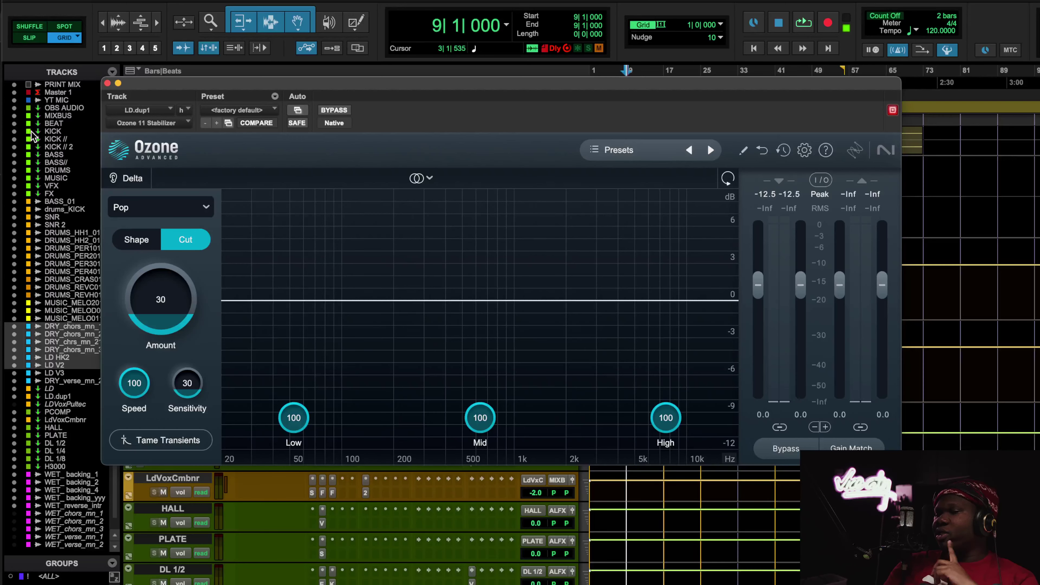
pyautogui.click(108, 84)
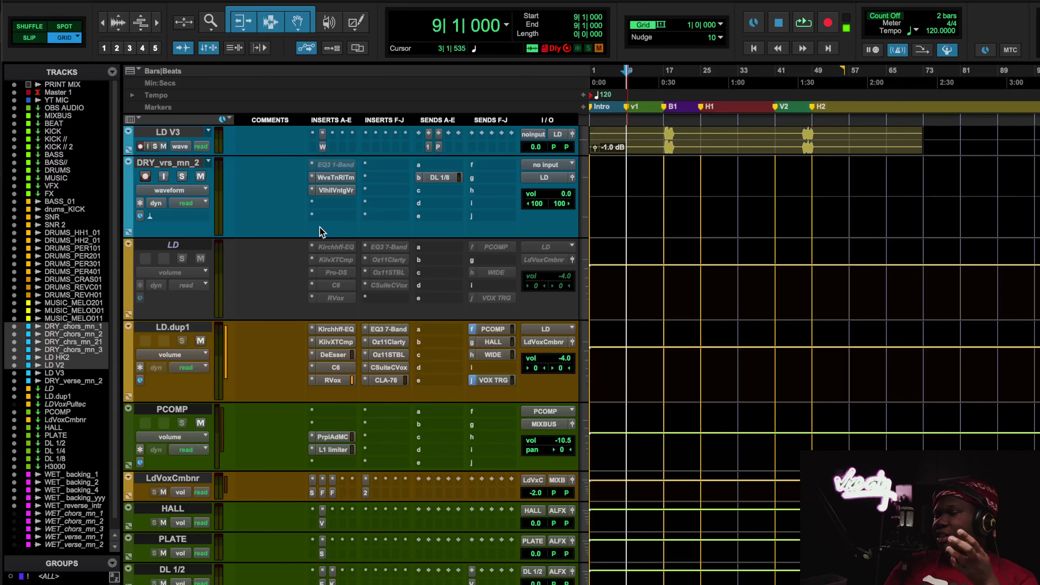
pyautogui.click(390, 297)
pyautogui.click(340, 368)
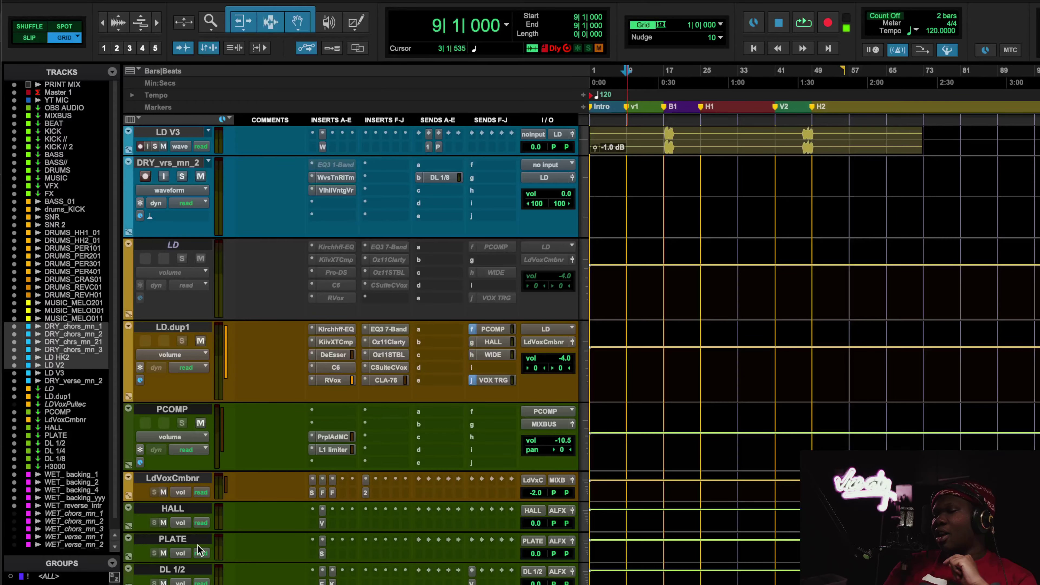
# - Review the session's tracks again and view the KiivXTCmp and Ozone 11 Stabilizer inserts on LD.dup1, closing each one
pyautogui.scroll(-10, 197, 545)
pyautogui.scroll(11, 205, 295)
pyautogui.scroll(10, 205, 290)
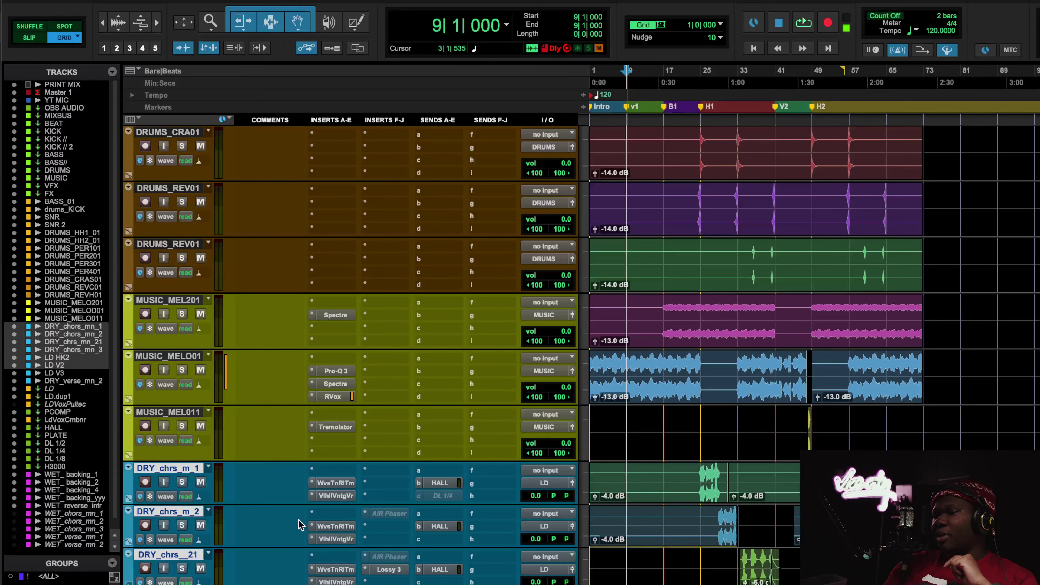
pyautogui.scroll(-2, 390, 570)
pyautogui.scroll(-8, 390, 570)
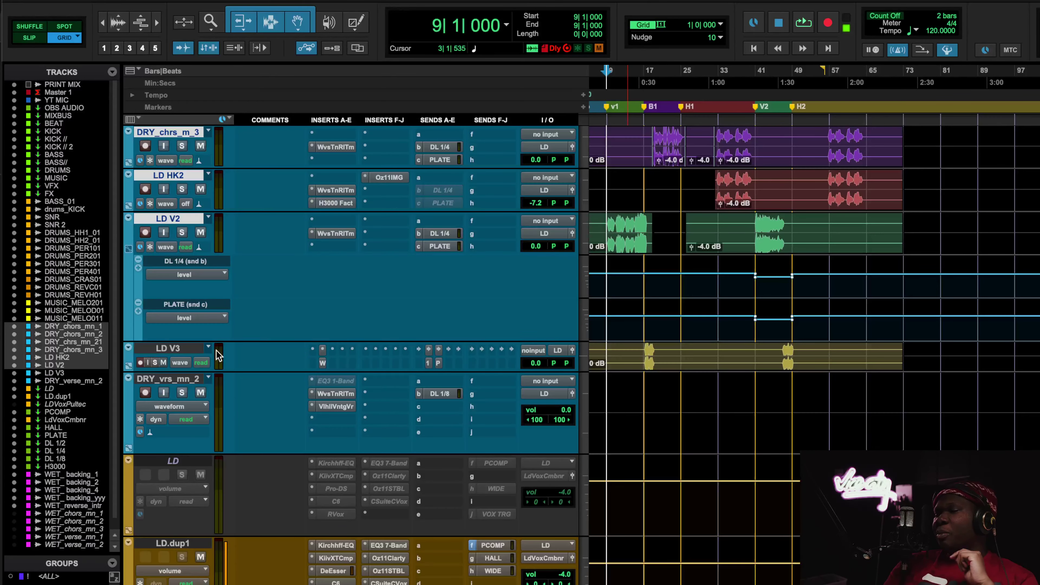
pyautogui.scroll(-3, 262, 327)
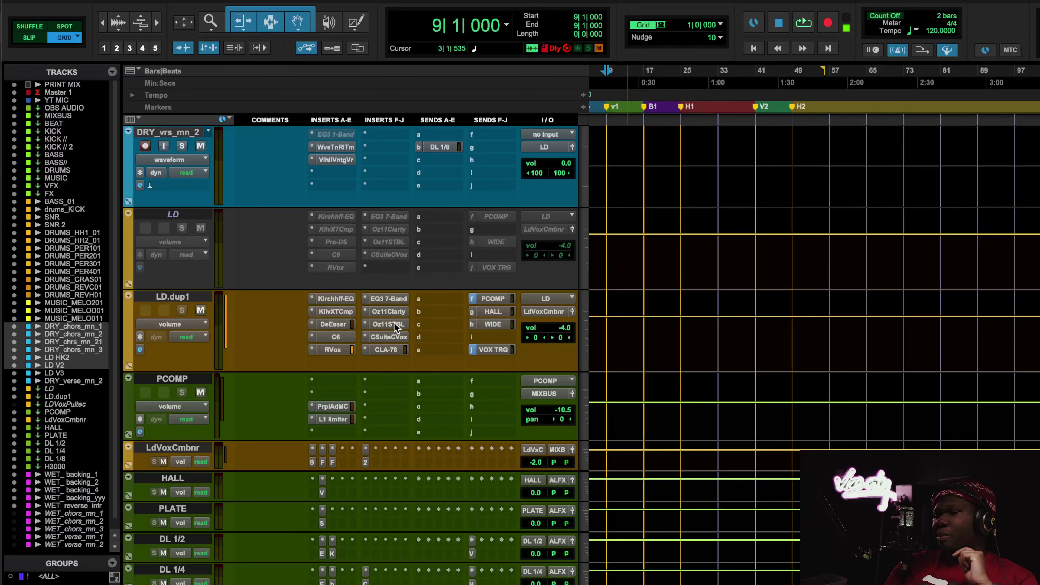
pyautogui.click(337, 313)
pyautogui.click(108, 84)
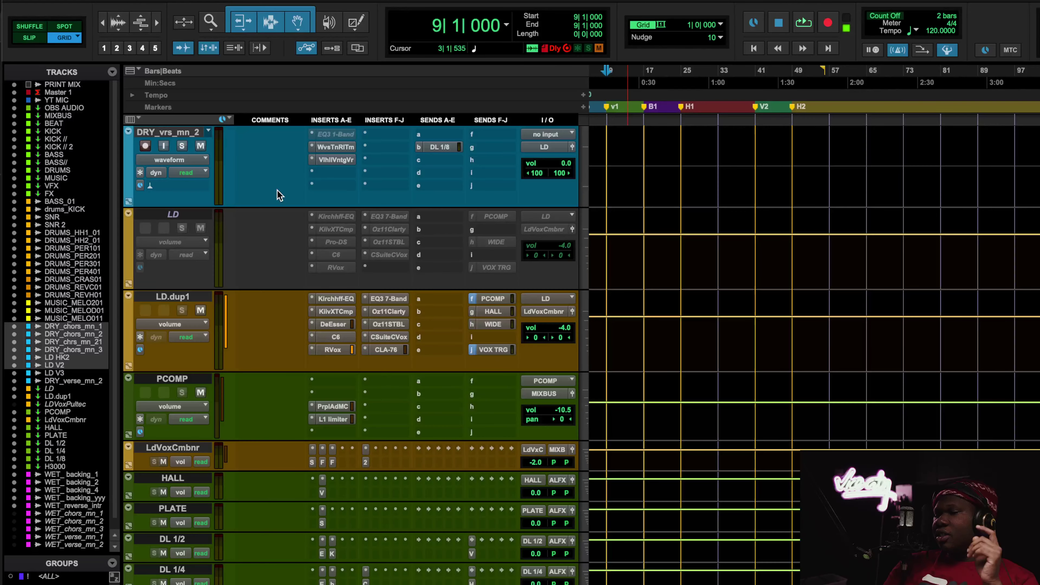
pyautogui.click(395, 328)
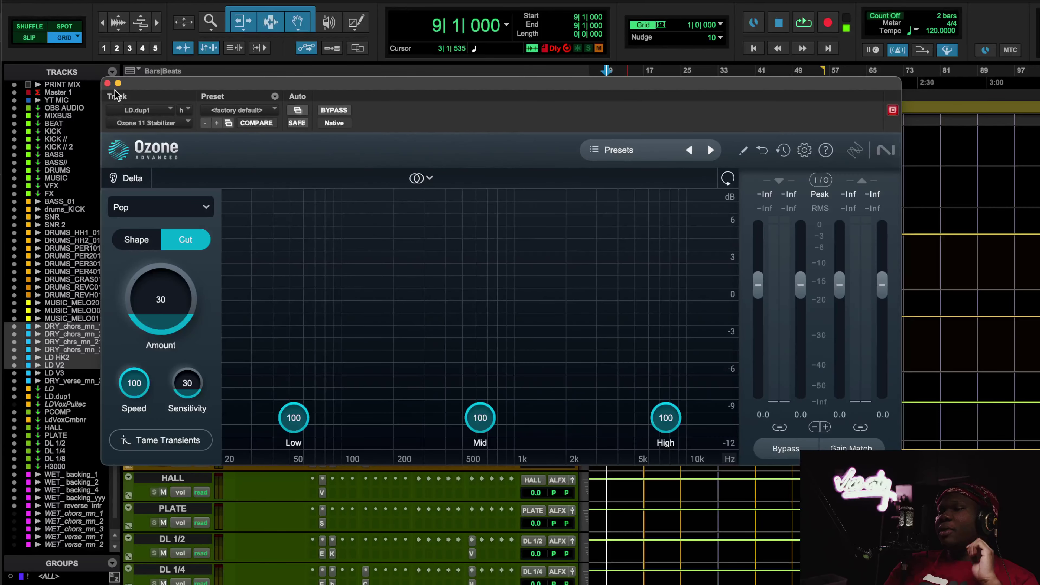
pyautogui.click(107, 84)
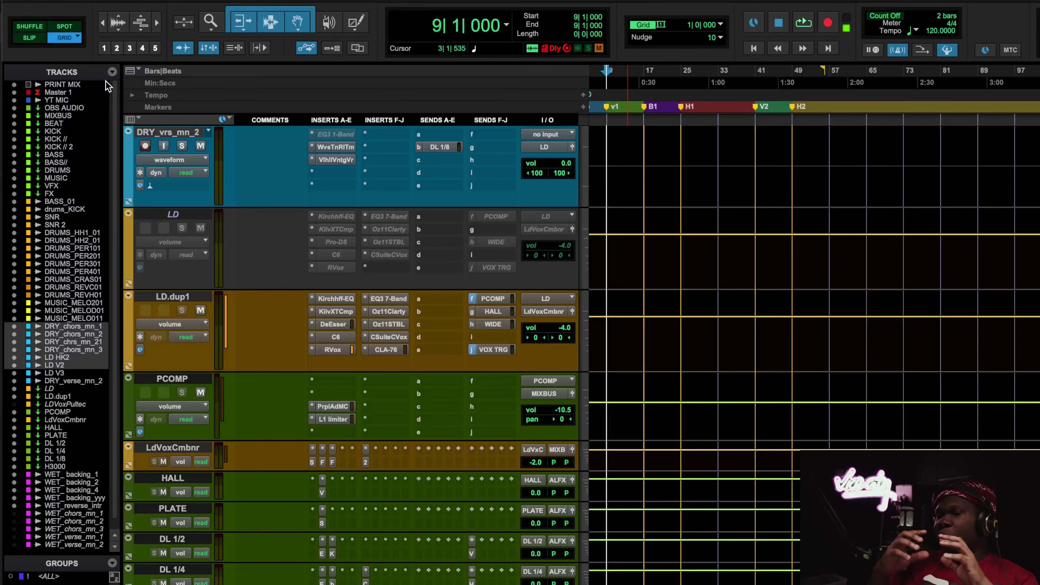
# - Open UAD C-Suite C-Vox on LD.dup1 and play the second verse from bar 41, comparing it bypassed and active
pyautogui.click(407, 338)
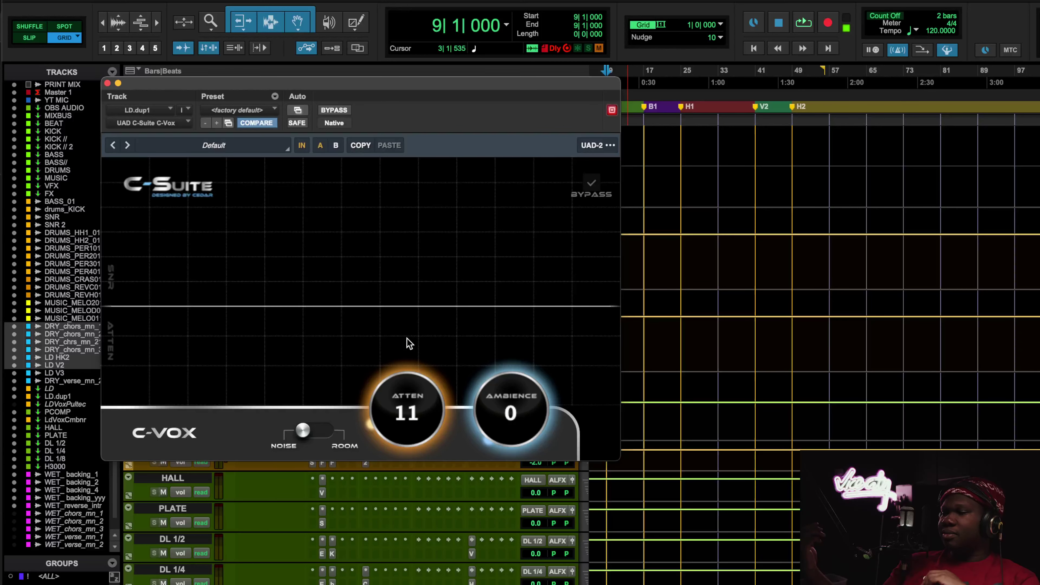
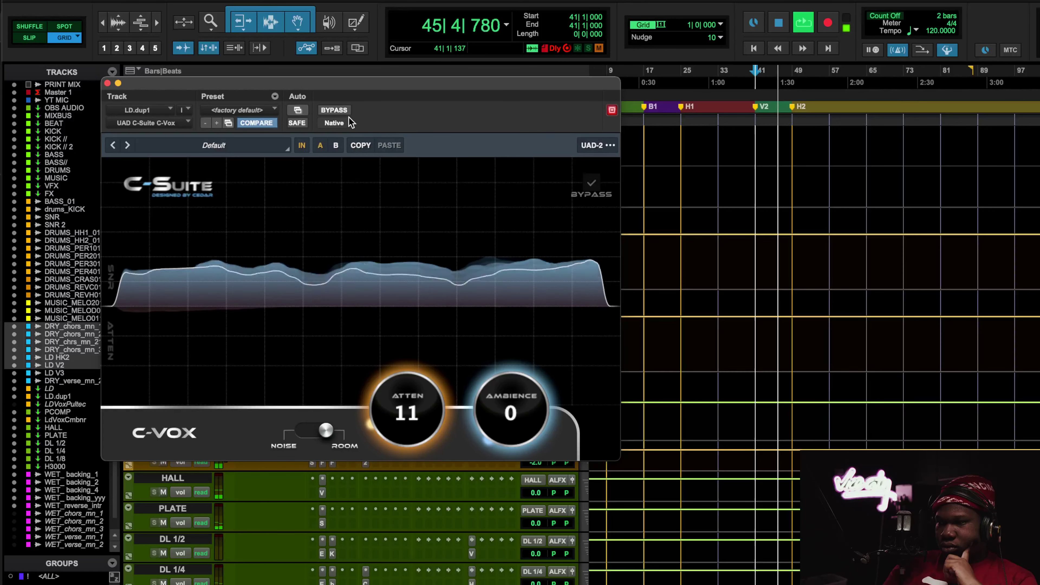
pyautogui.click(344, 111)
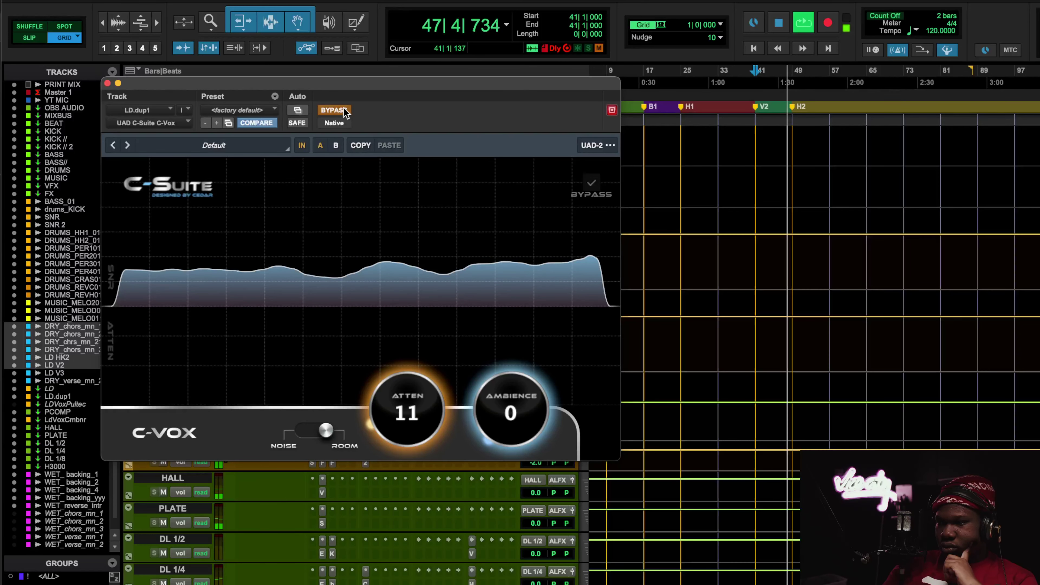
pyautogui.press('space')
pyautogui.press('space')
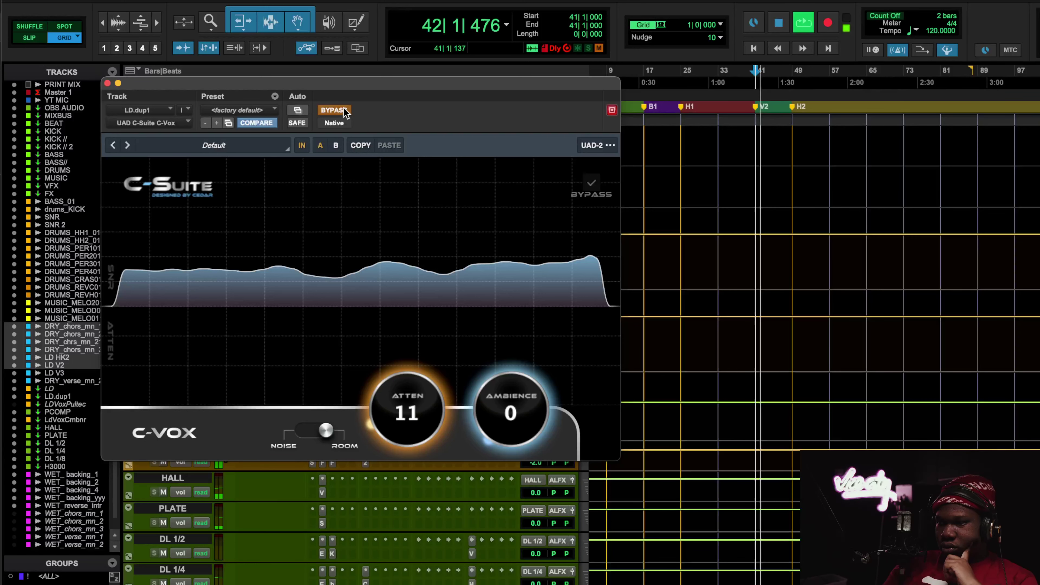
pyautogui.click(344, 110)
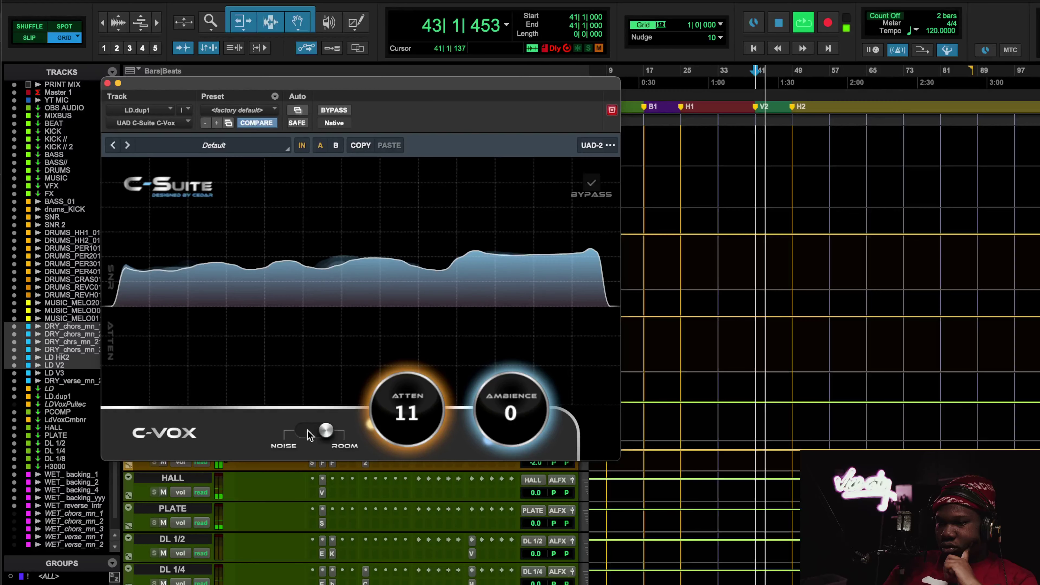
# - Switch C-Vox to Noise mode and set Ambience to 100, and stop playback and close the plug-in
pyautogui.moveTo(326, 430); pyautogui.dragTo(308, 432)
pyautogui.moveTo(530, 400); pyautogui.dragTo(531, 392)
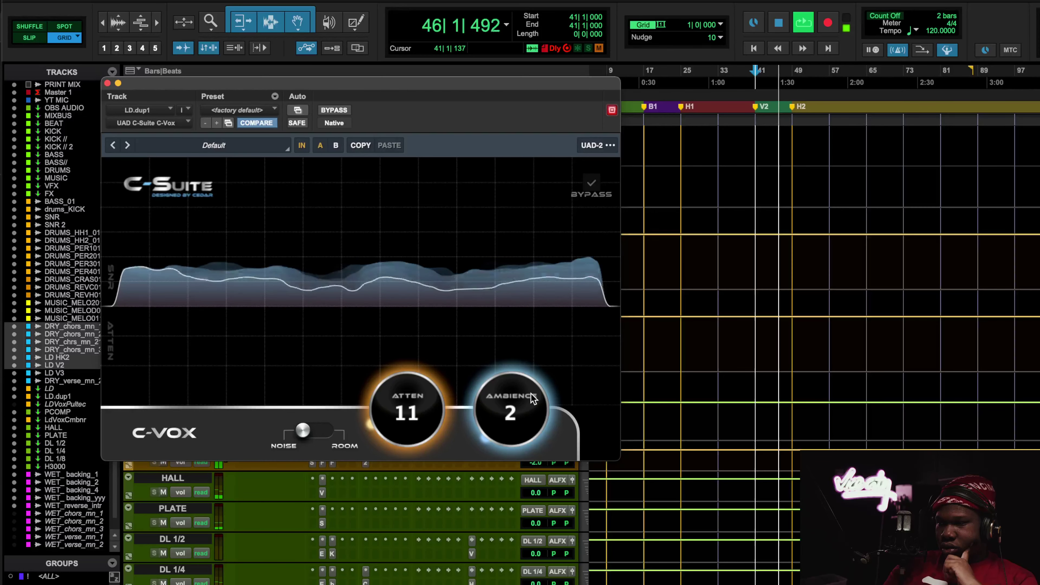
pyautogui.moveTo(531, 394); pyautogui.dragTo(298, 182)
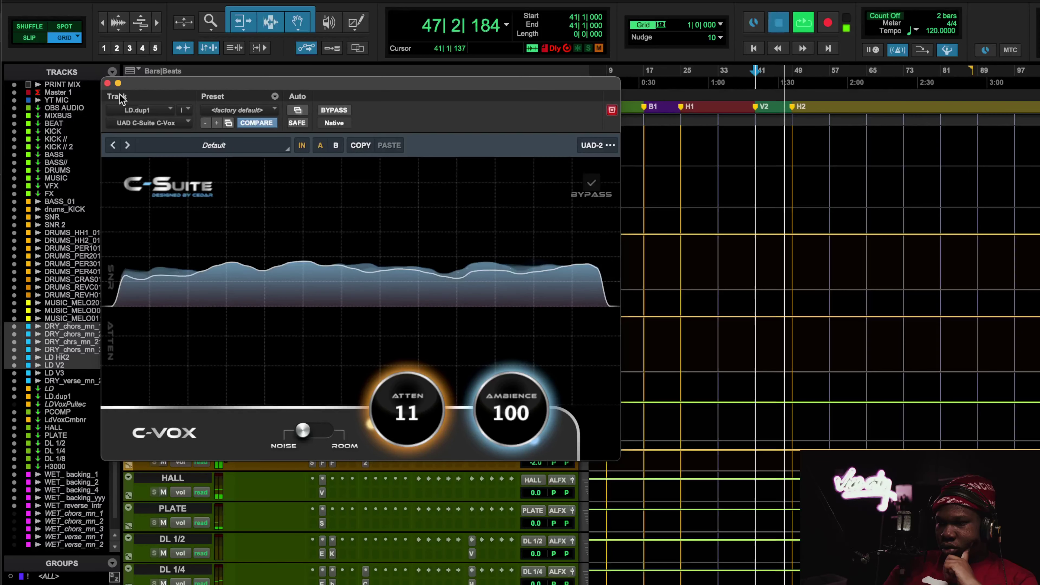
pyautogui.press('space')
pyautogui.click(107, 84)
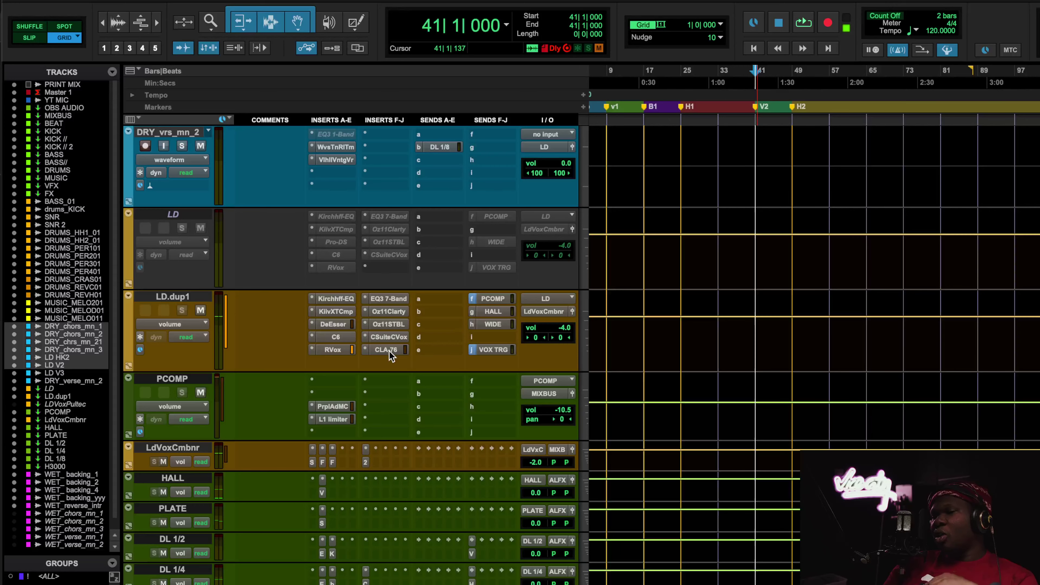
# - View and close Ozone 11 Clarity on LD.dup1, and open the CLA-76 compressor to examine its settings and Mix value
pyautogui.click(390, 311)
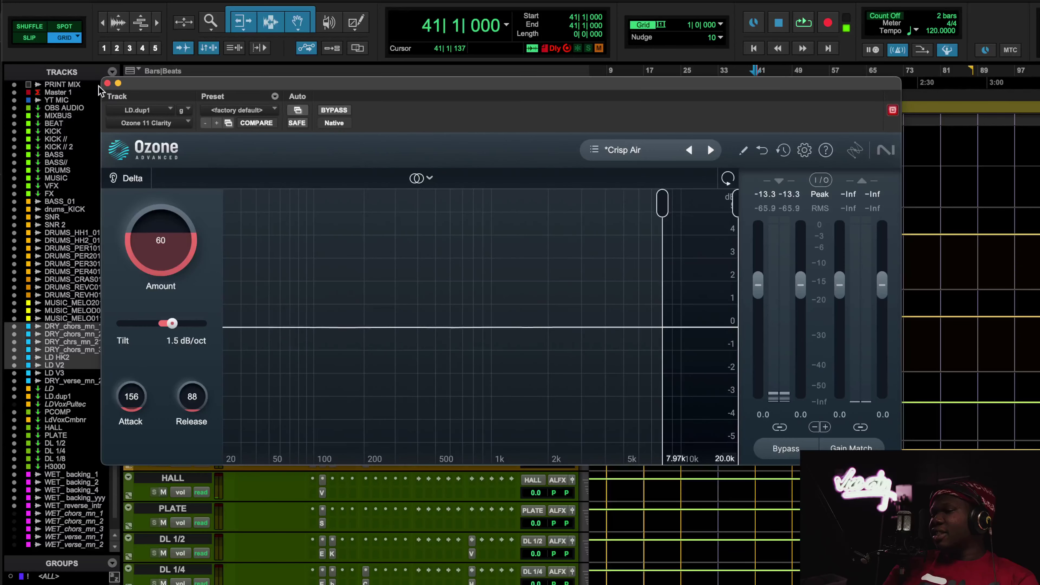
pyautogui.click(107, 83)
pyautogui.click(387, 350)
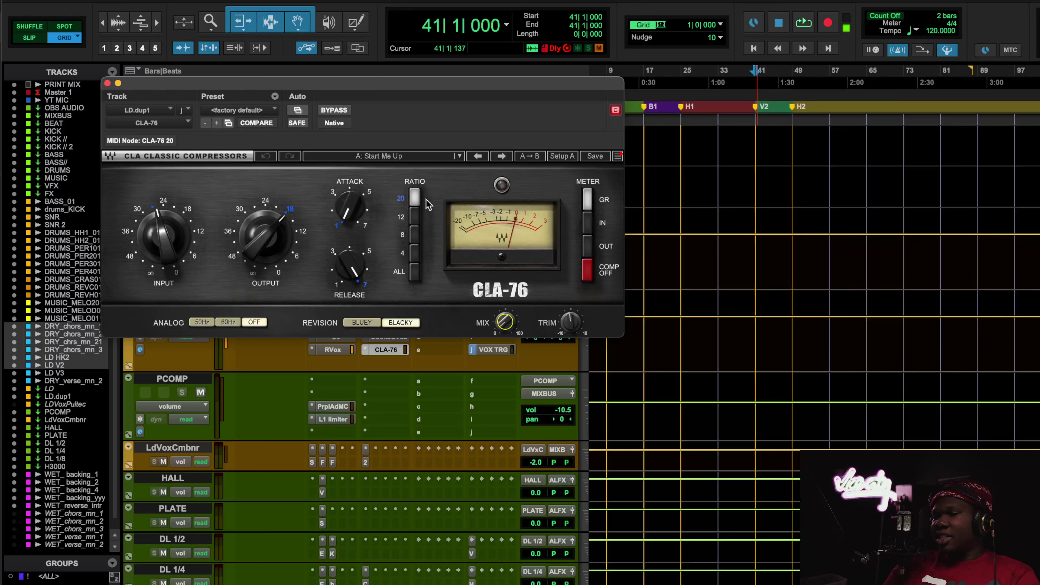
pyautogui.moveTo(499, 316)
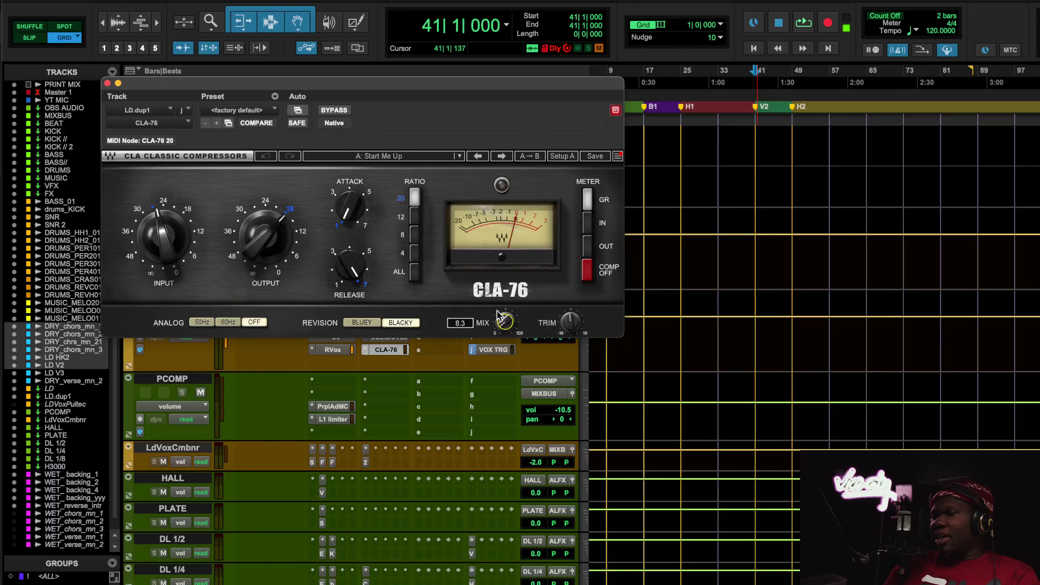
# - Play the first verse from bar 9 and compare CLA-76 on LD.dup1 bypassed and active
pyautogui.click(643, 86)
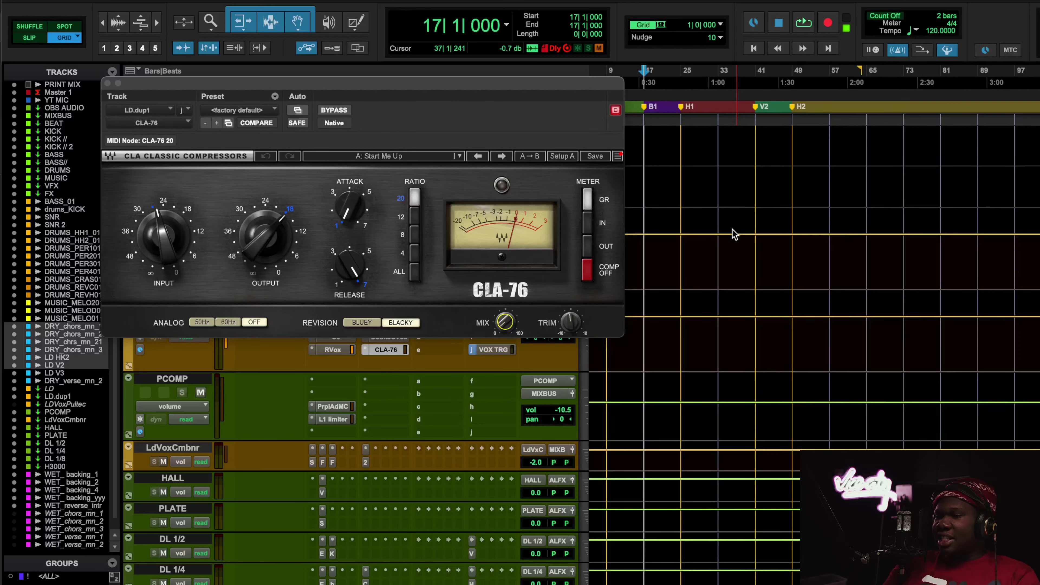
pyautogui.scroll(2, 734, 232)
pyautogui.scroll(3, 727, 225)
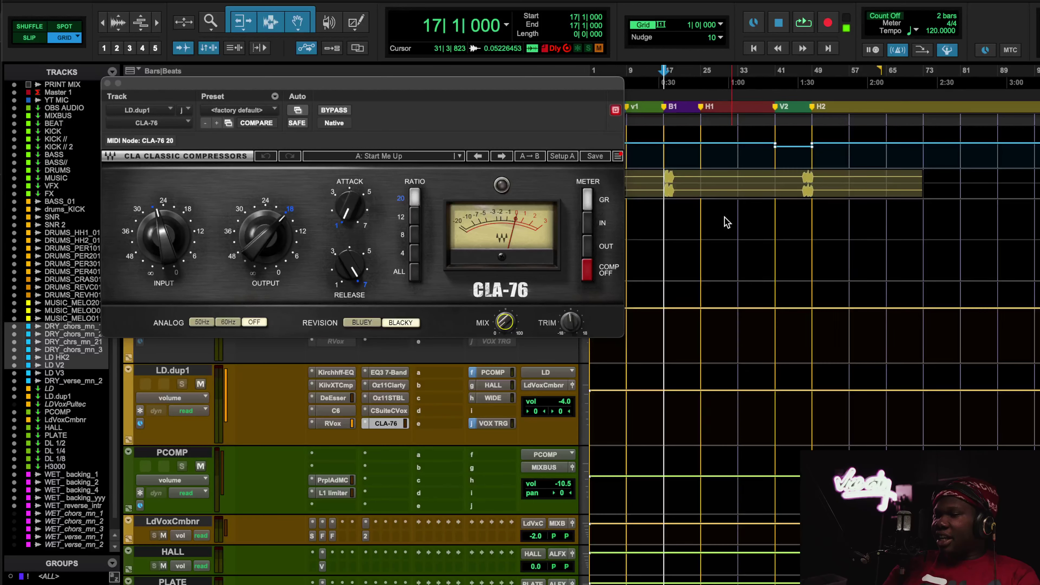
pyautogui.click(626, 80)
pyautogui.press('space')
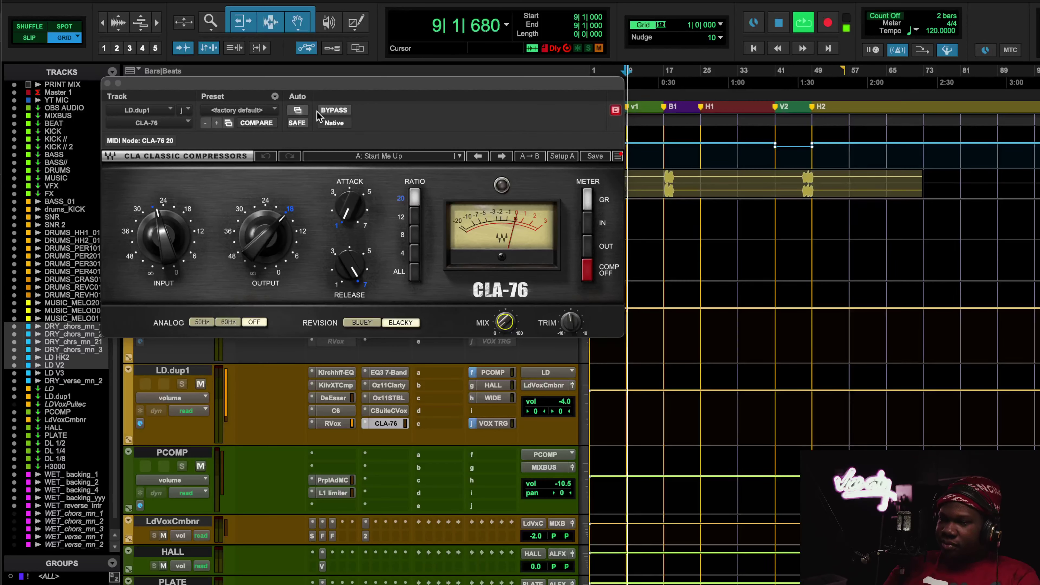
pyautogui.click(330, 110)
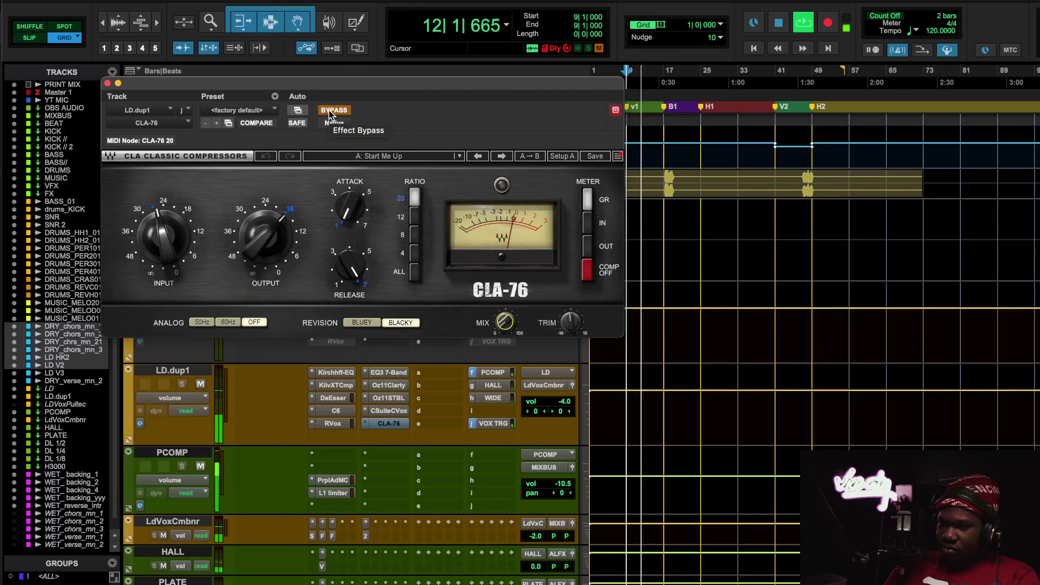
pyautogui.click(332, 110)
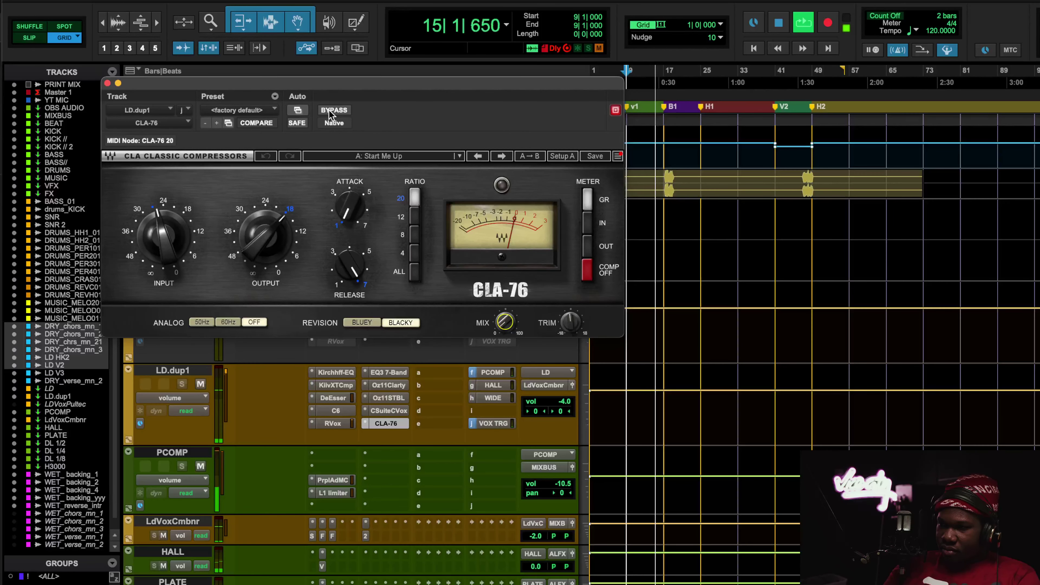
pyautogui.click(330, 113)
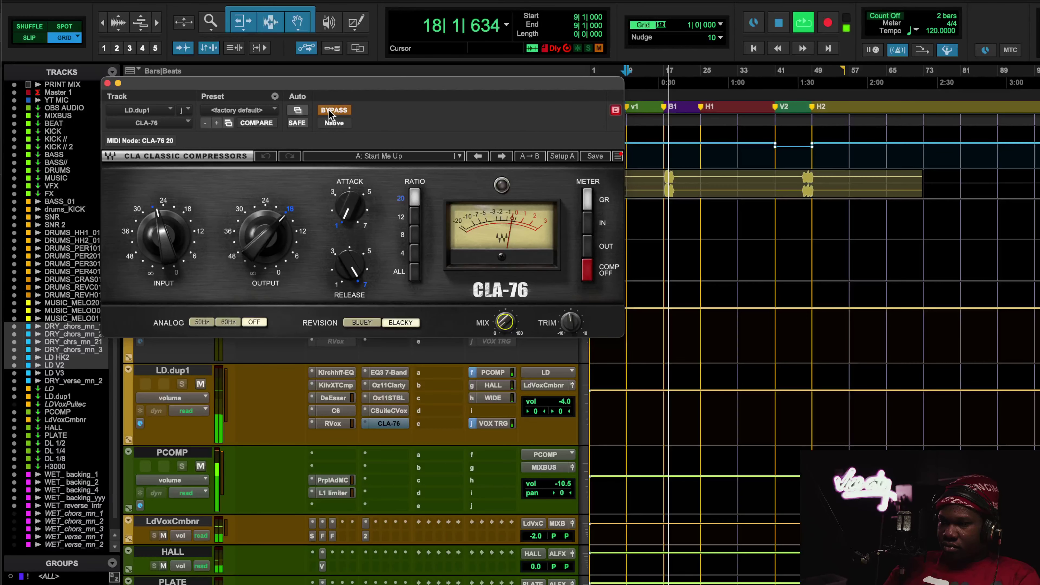
pyautogui.click(330, 113)
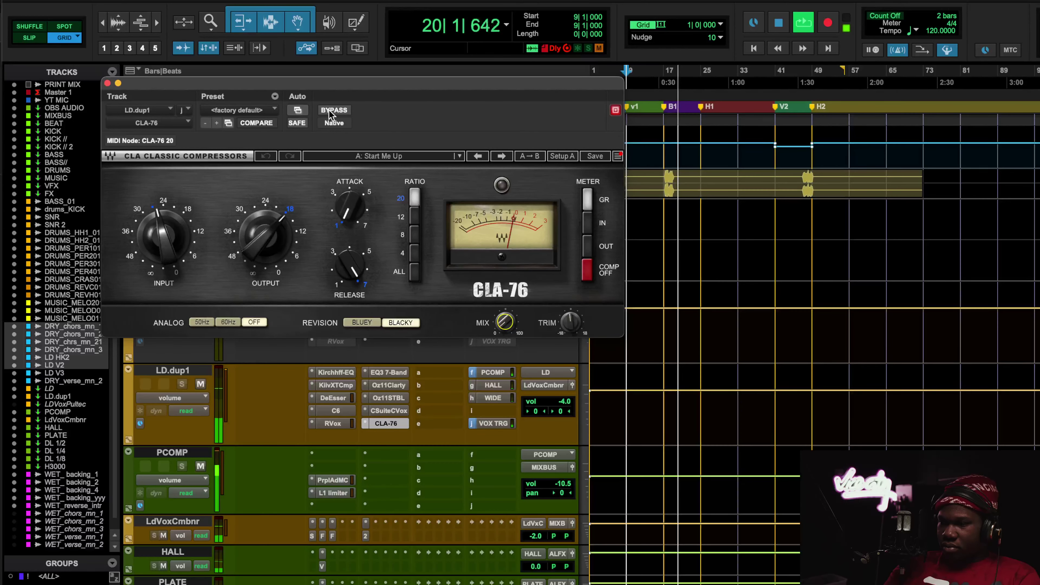
# - Repeat the CLA-76 bypass comparison as the song moves into the hook, and stop playback with the compressor active
pyautogui.moveTo(512, 326)
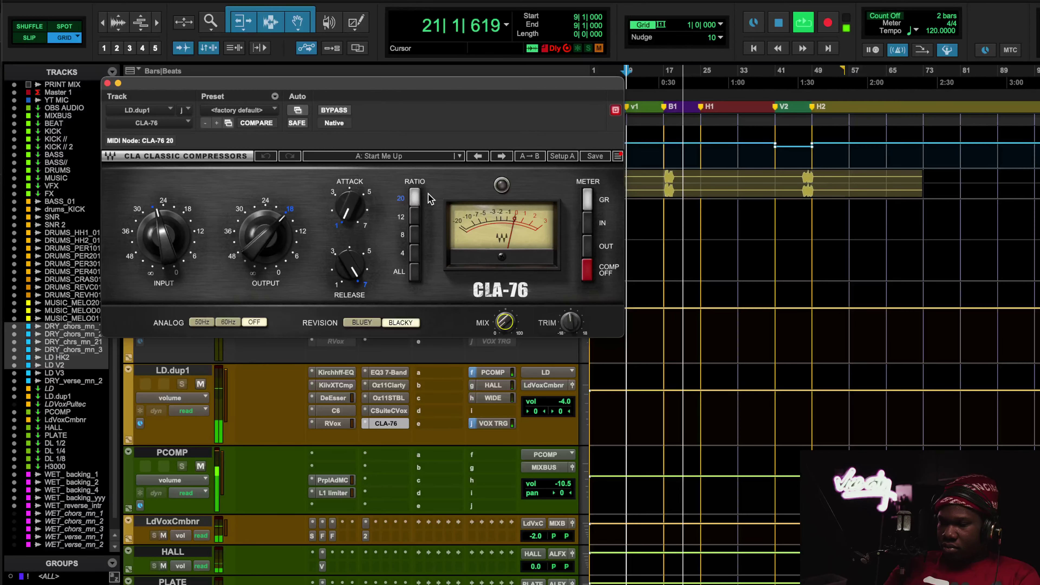
pyautogui.click(335, 110)
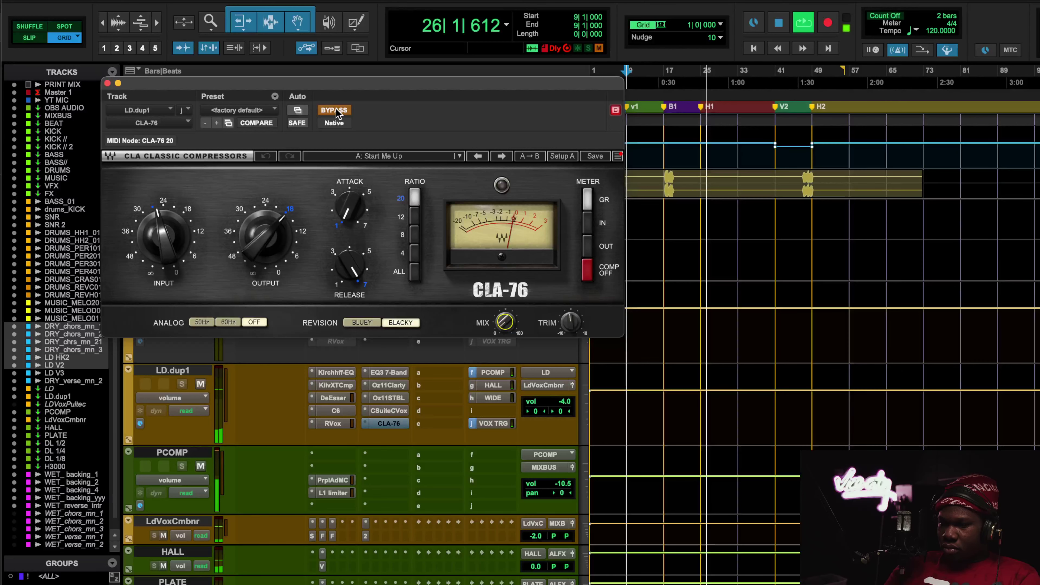
pyautogui.click(334, 110)
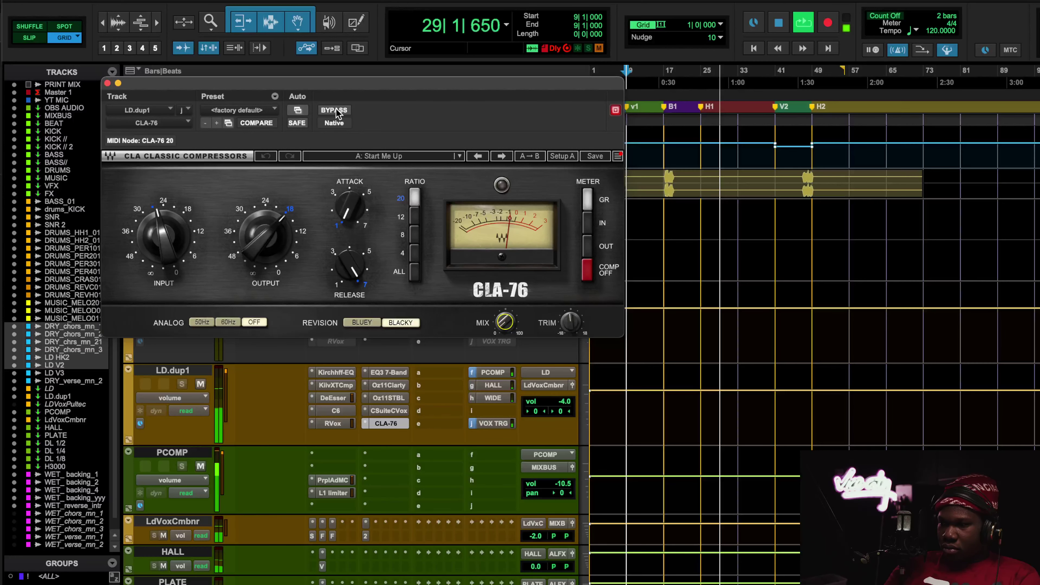
pyautogui.click(334, 109)
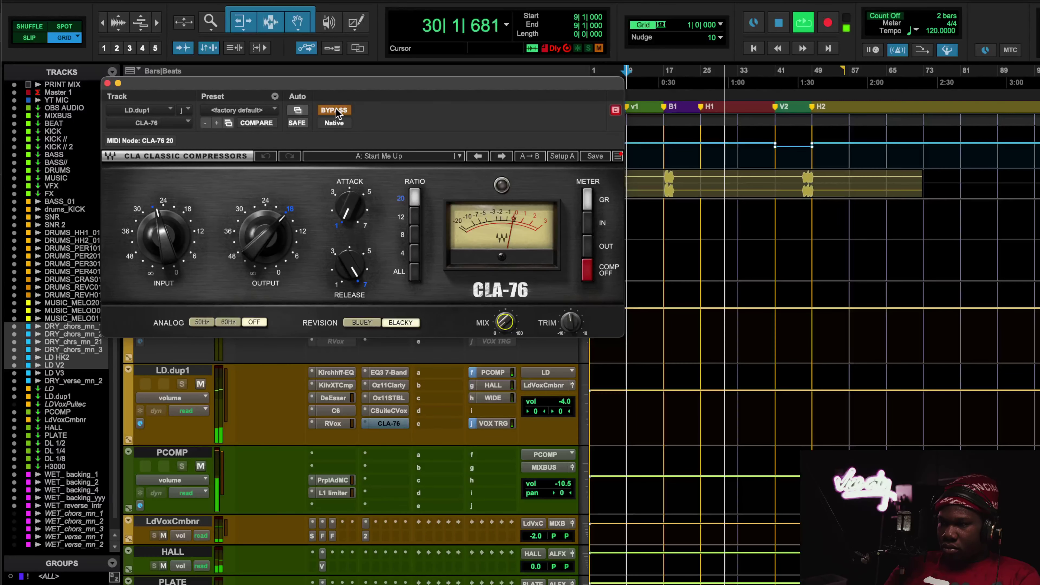
pyautogui.click(334, 109)
pyautogui.press('space')
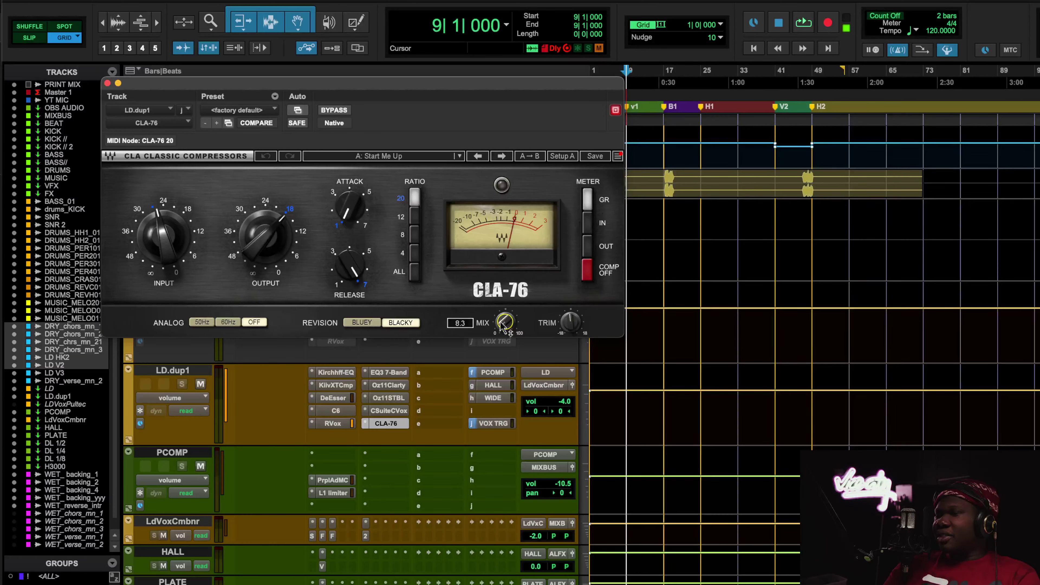
# - Examine the CLA-76 Mix value, close the plug-in, and reopen it on LD.dup1 for another look before closing it
pyautogui.moveTo(508, 333)
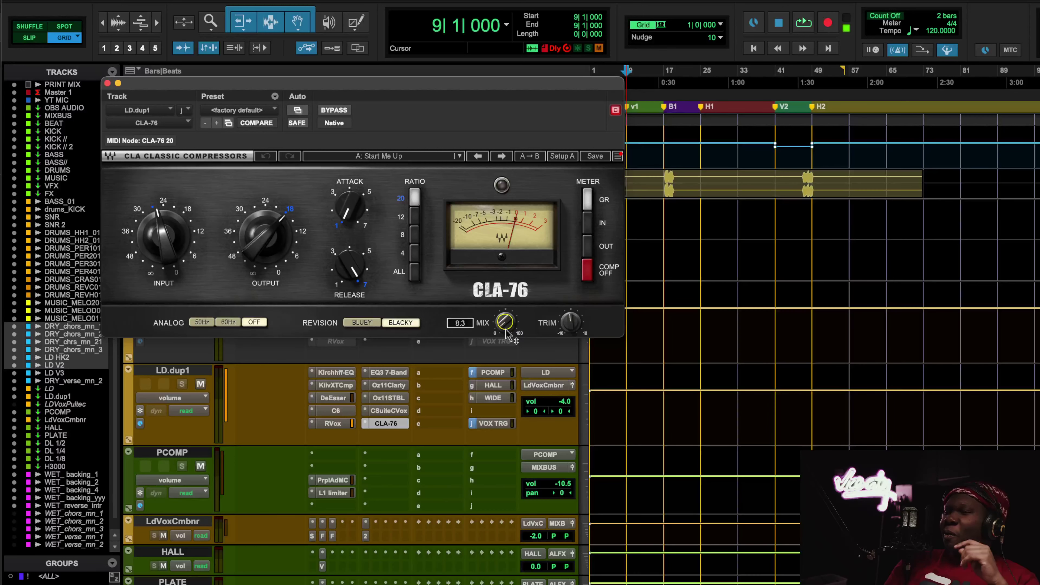
pyautogui.click(107, 84)
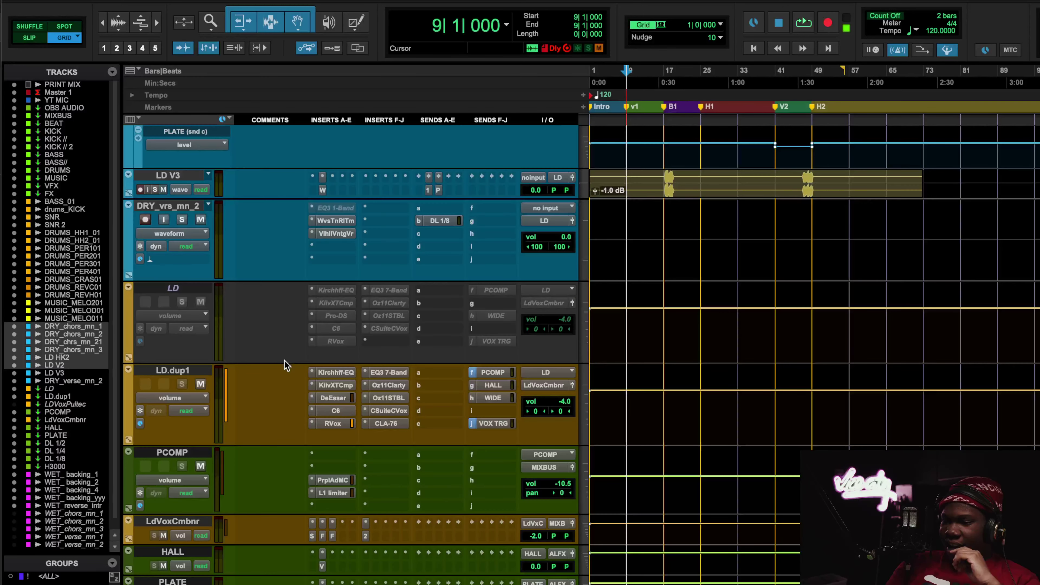
pyautogui.click(394, 425)
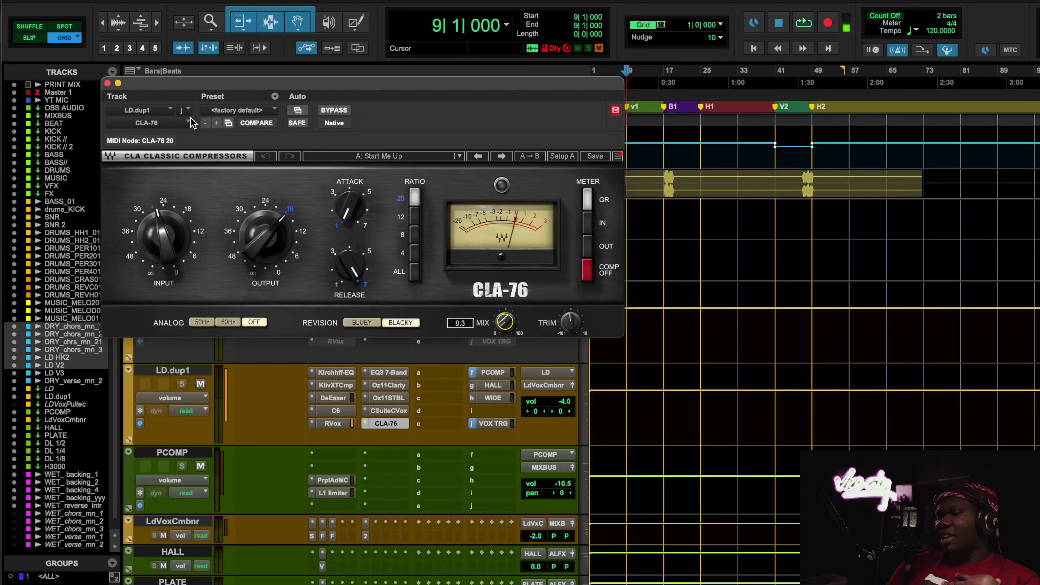
pyautogui.click(107, 83)
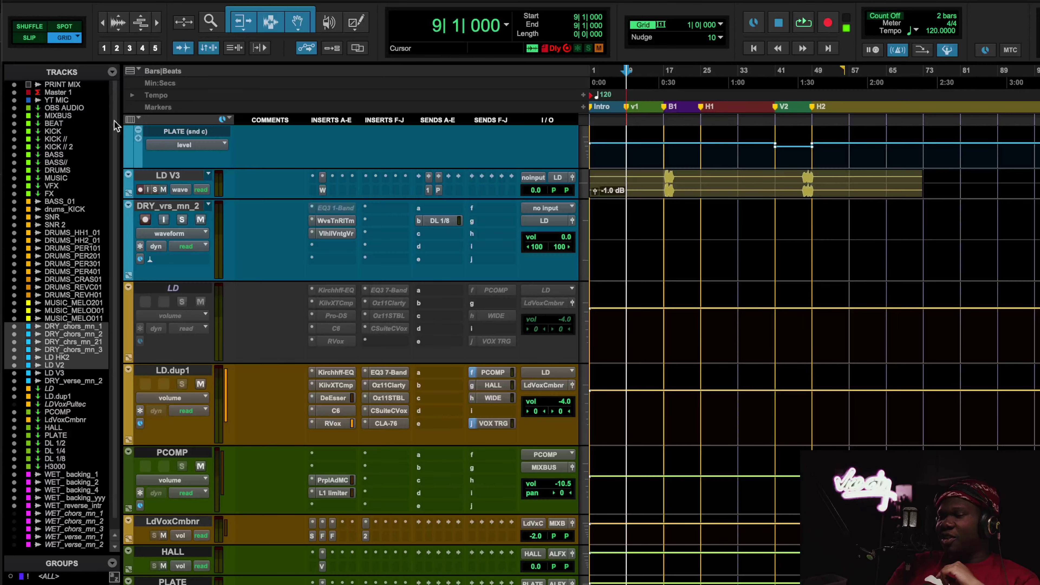
# - Open the Purple Audio MC 77 on PCOMP, examine its controls, and start playback from bar 9
pyautogui.click(334, 480)
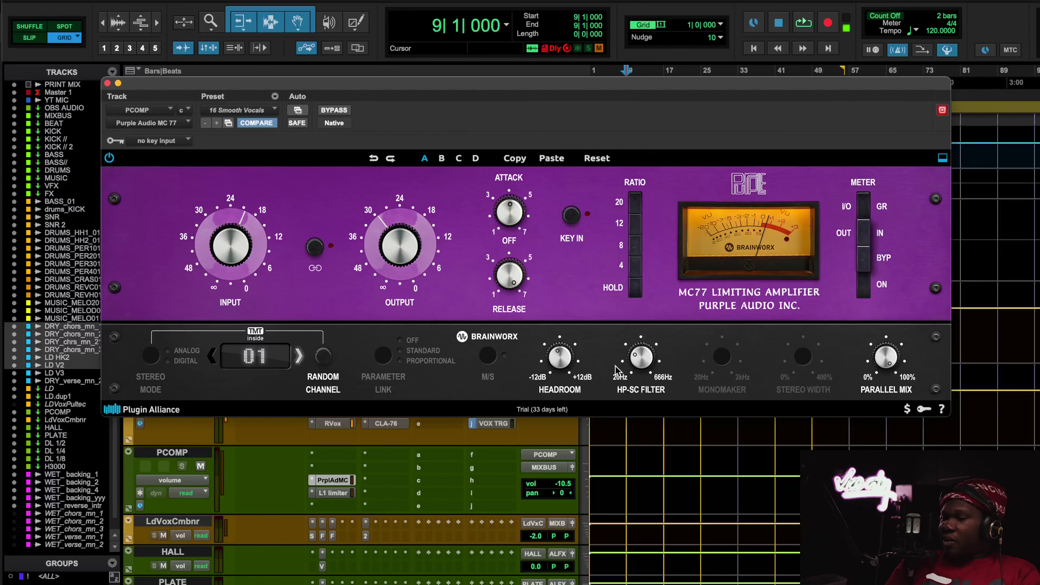
pyautogui.moveTo(643, 358)
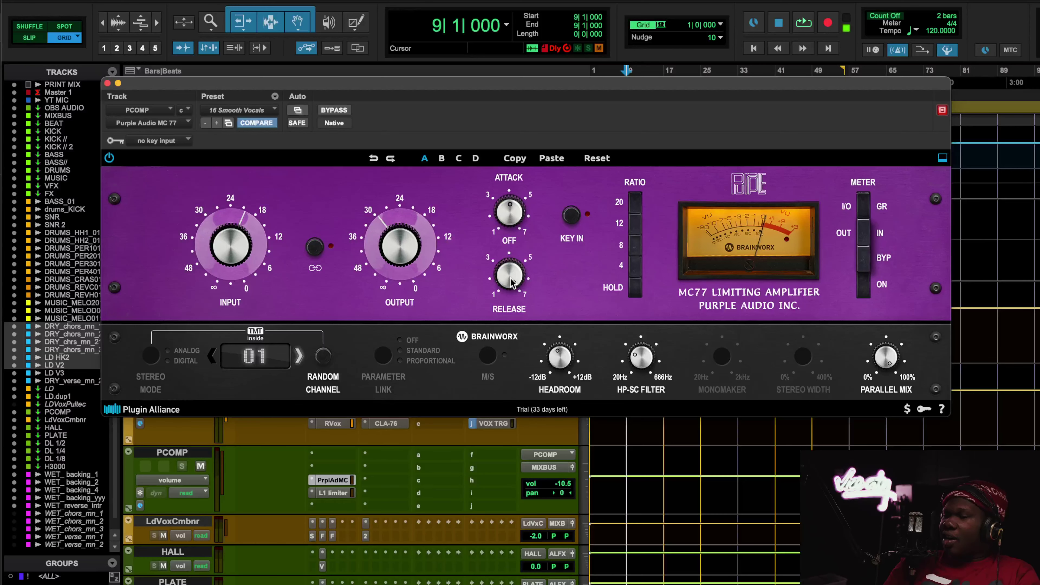
pyautogui.press('space')
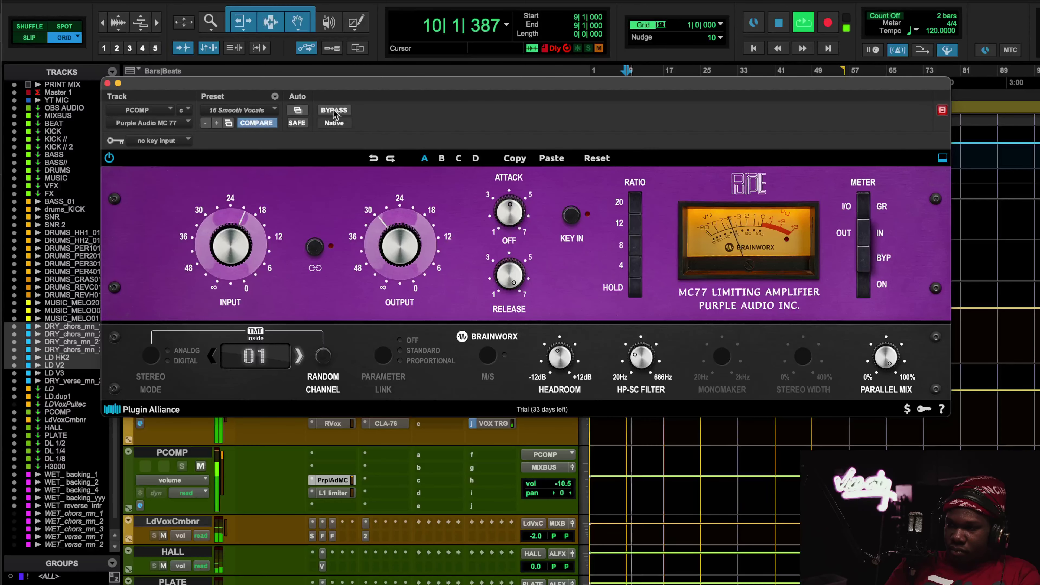
pyautogui.click(341, 494)
pyautogui.click(341, 494)
pyautogui.click(340, 482)
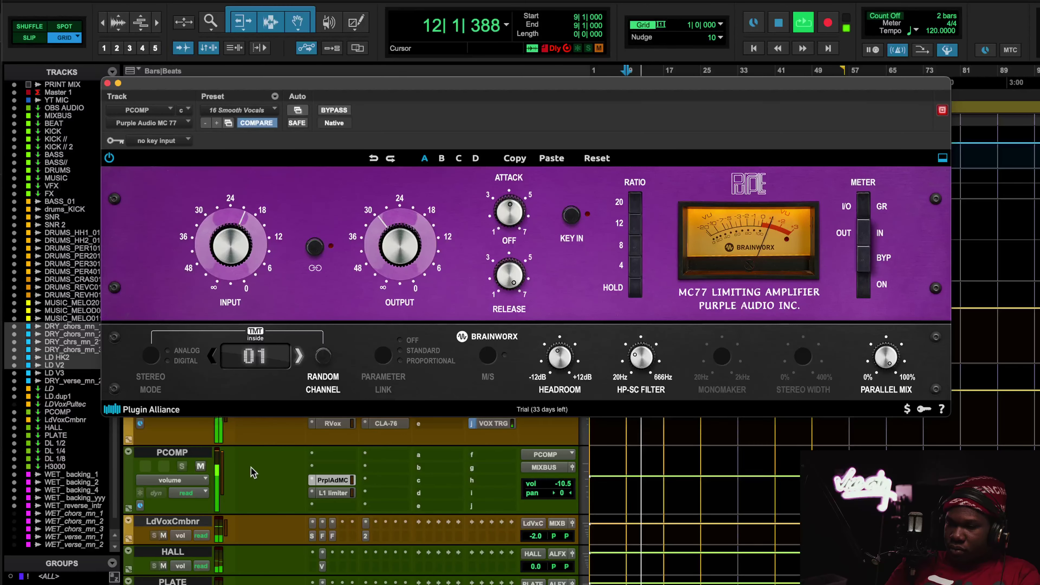
# - Compare the mix with the PCOMP track muted and unmuted, and stop playback with it unmuted
pyautogui.click(201, 467)
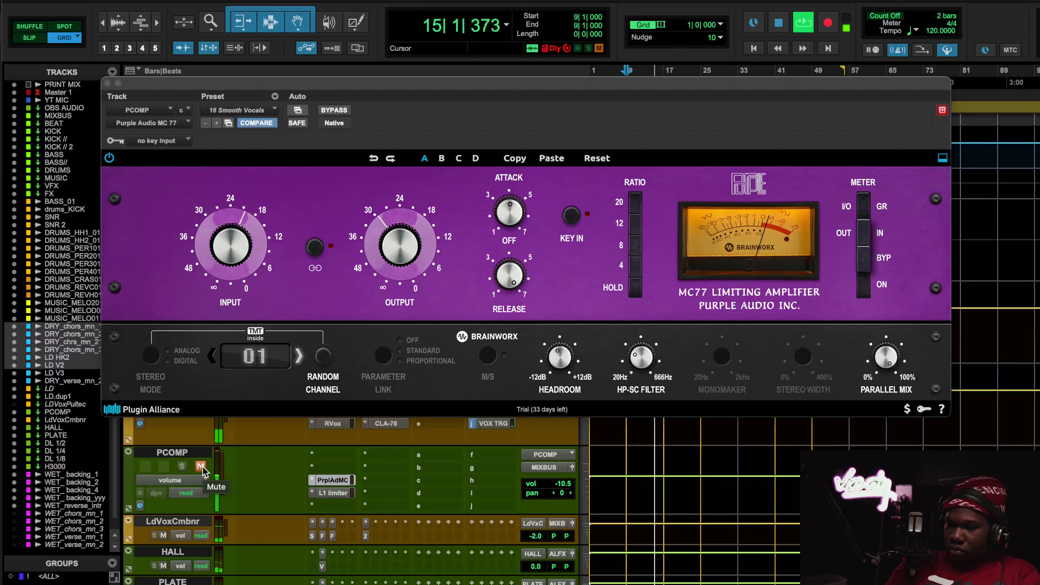
pyautogui.click(201, 467)
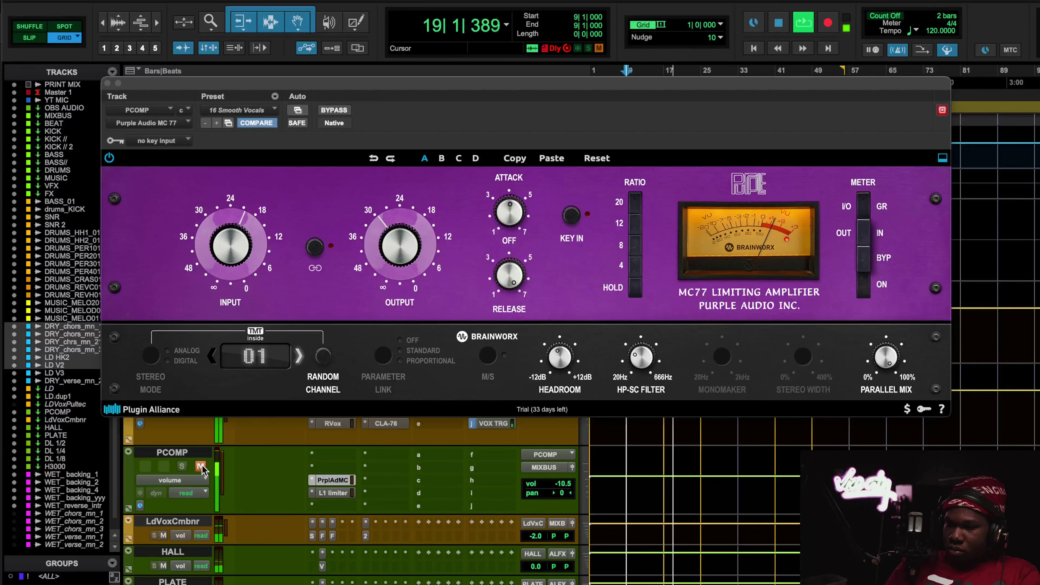
pyautogui.click(201, 467)
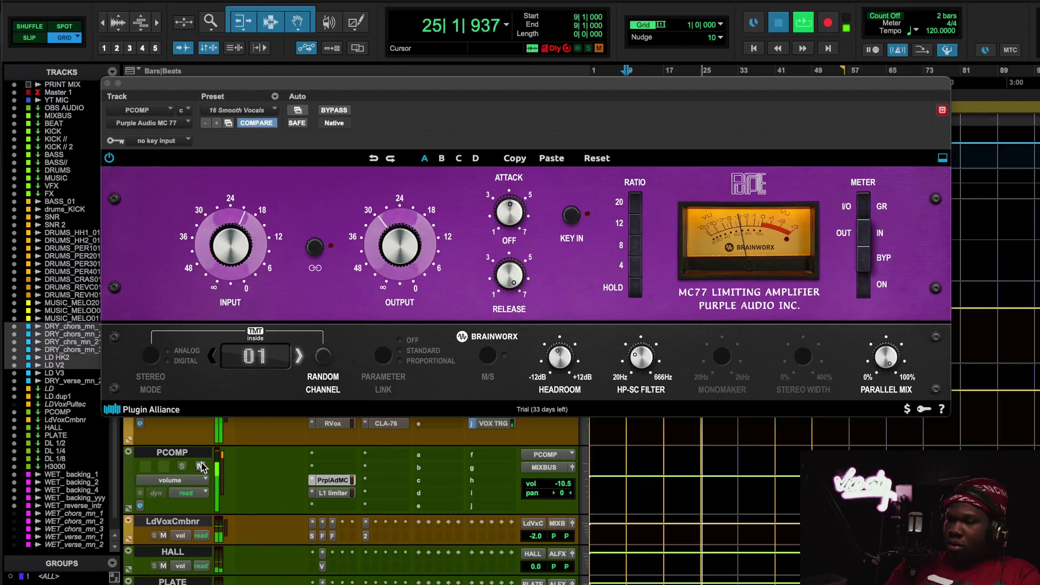
pyautogui.press('space')
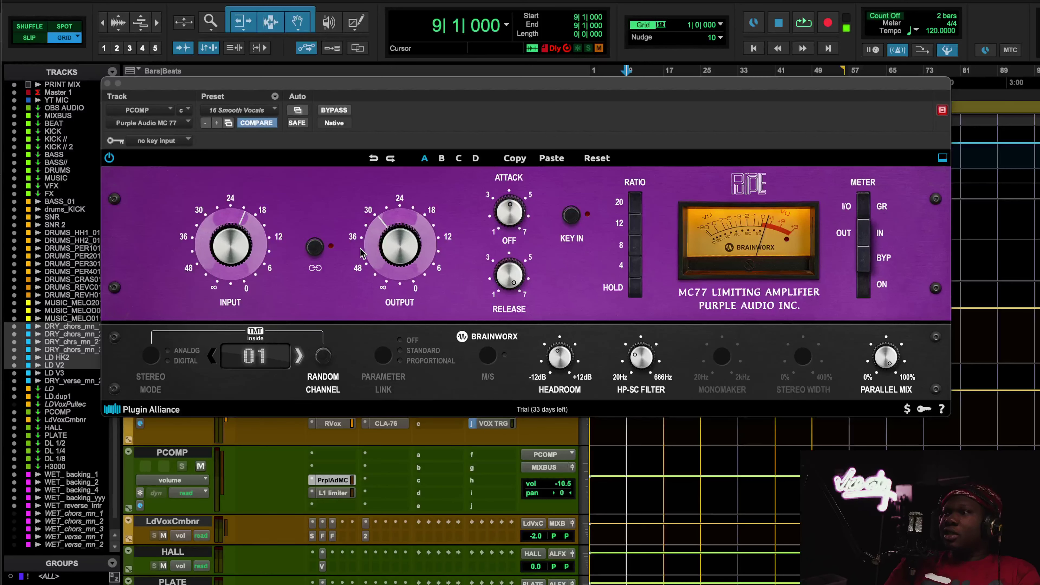
# - Close the MC 77 and enlarge the LdVoxCmbnr track so its inserts are listed by name
pyautogui.scroll(3, 476, 513)
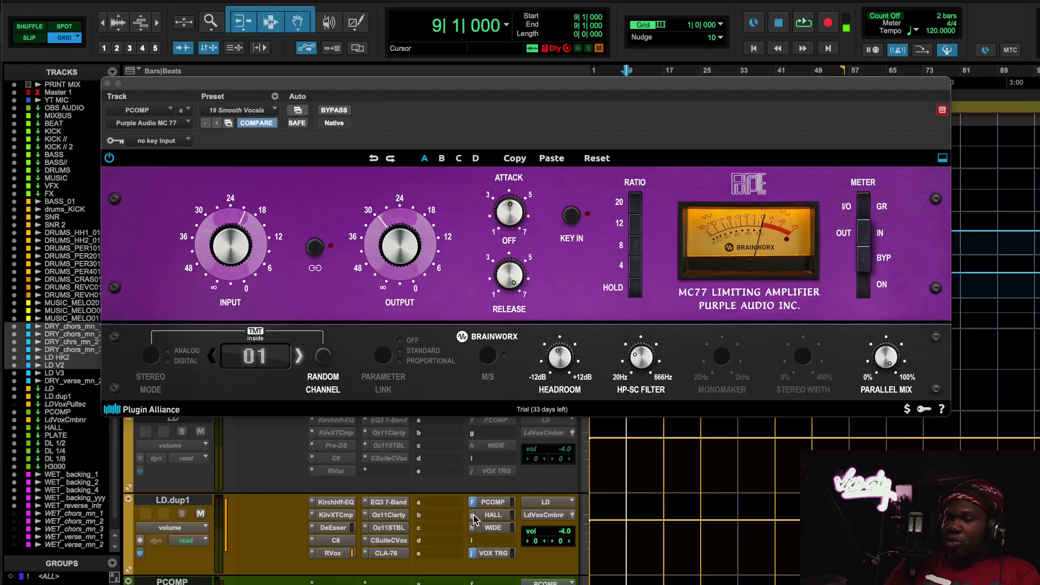
pyautogui.click(108, 84)
pyautogui.scroll(-8, 391, 416)
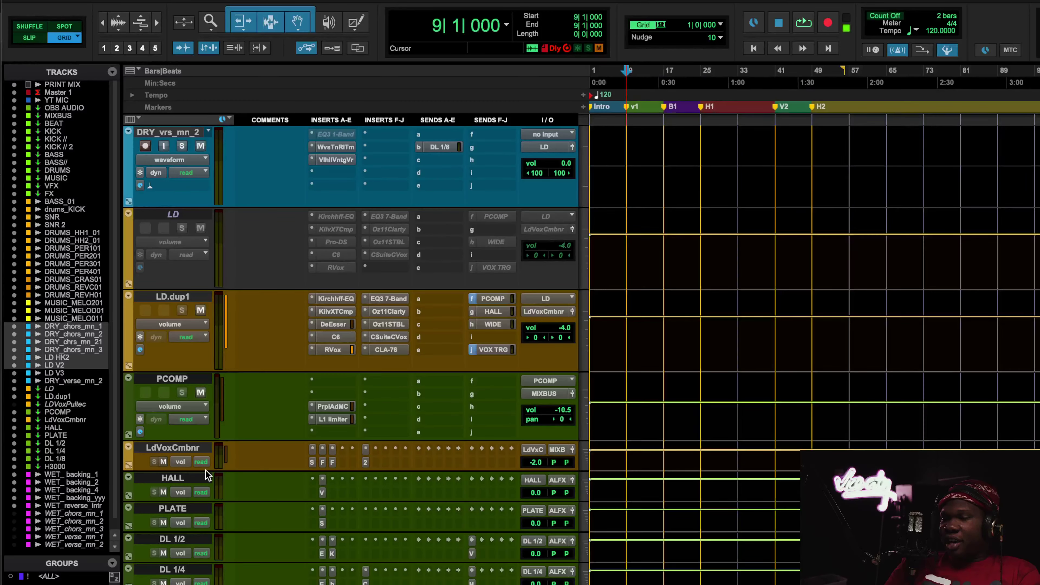
pyautogui.moveTo(205, 471); pyautogui.dragTo(212, 549)
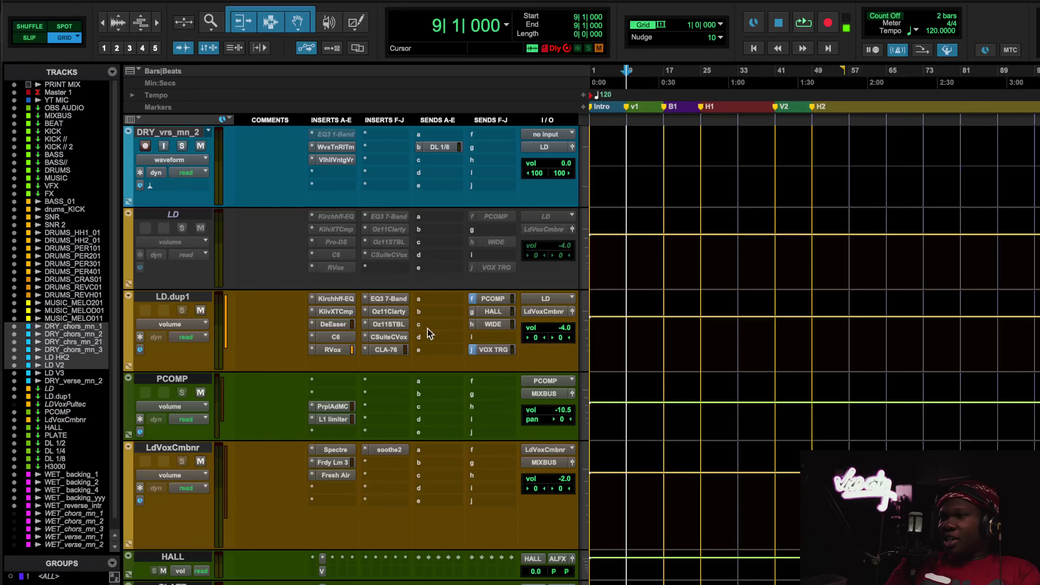
pyautogui.scroll(-2, 412, 323)
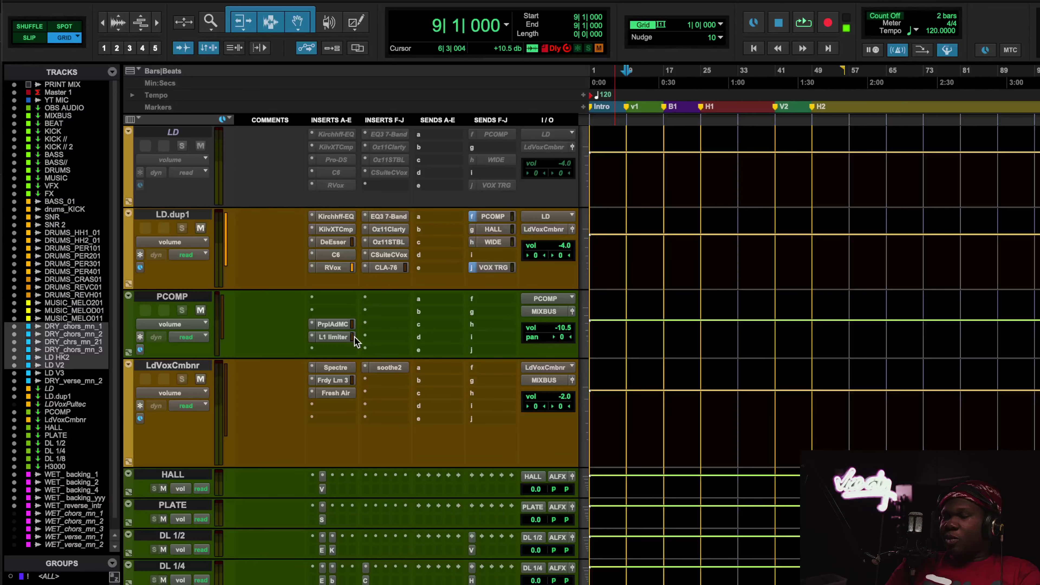
# - Play from bar 9, muting and unmuting PCOMP and LD.dup1 in turn to compare the parallel and direct vocals
pyautogui.press('space')
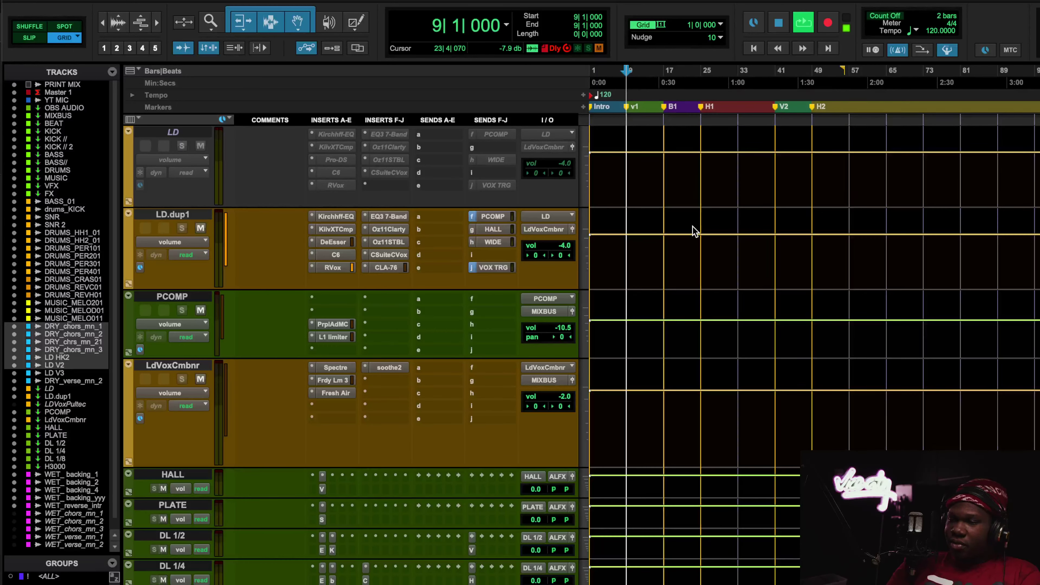
pyautogui.click(200, 310)
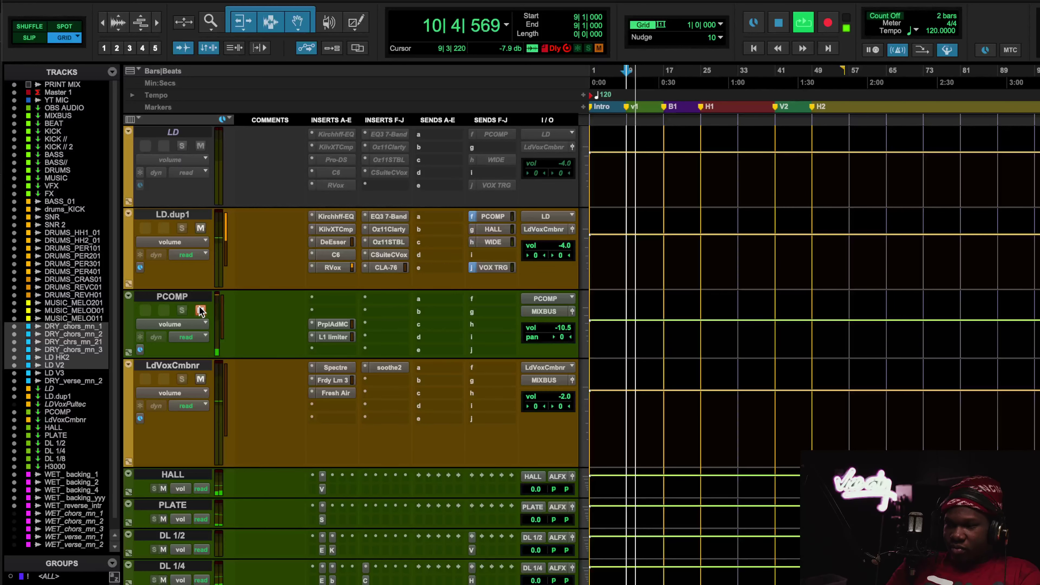
pyautogui.click(200, 311)
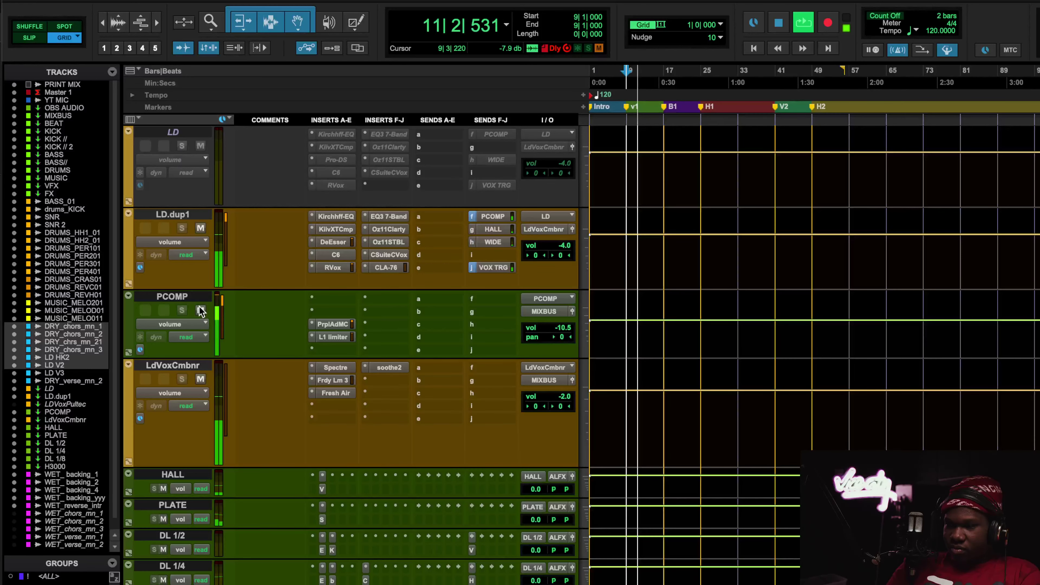
pyautogui.click(201, 228)
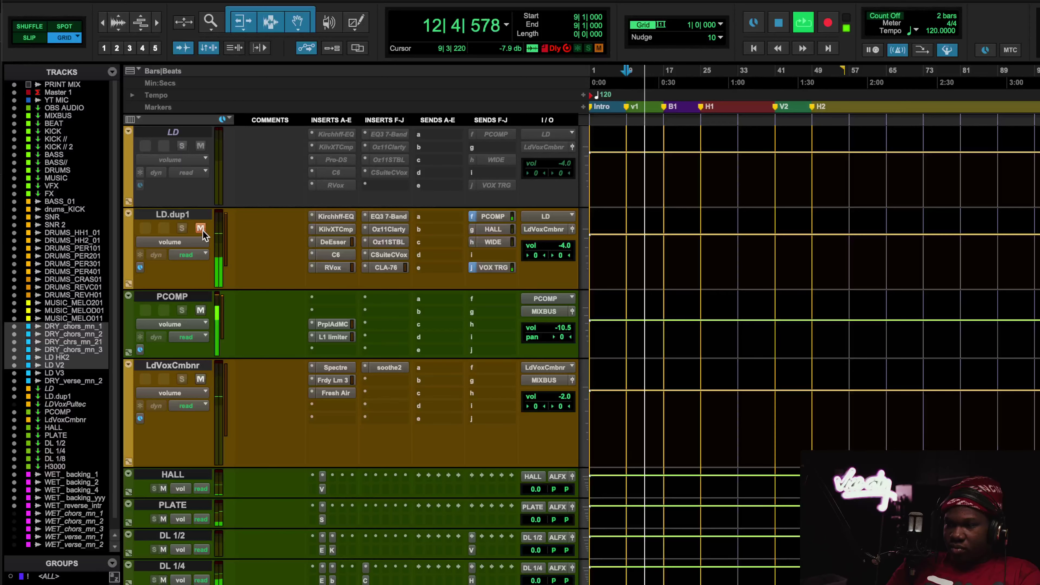
pyautogui.click(203, 231)
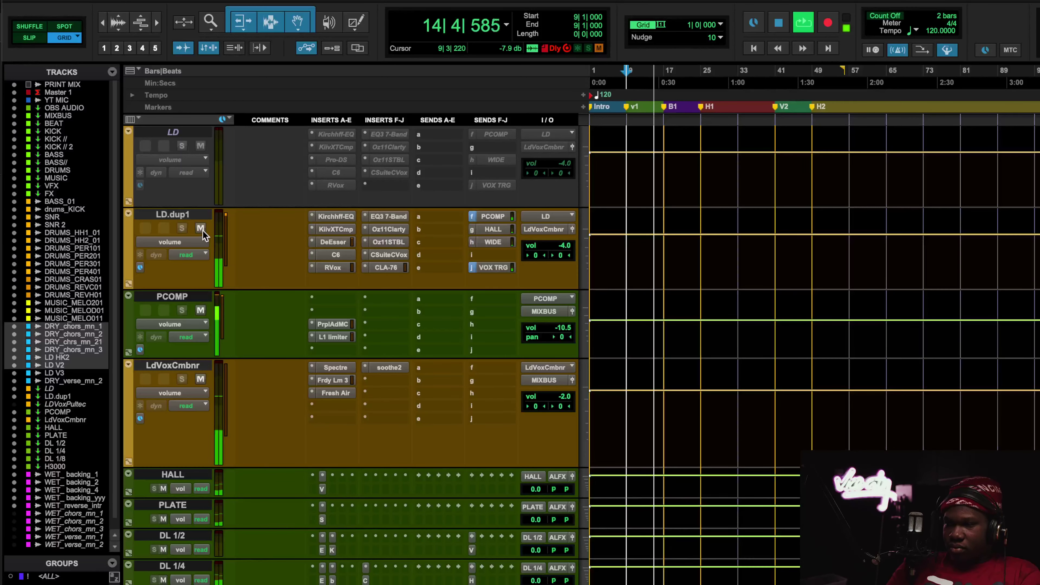
# - Open the L1 limiter on PCOMP to examine its settings during playback, and stop playback
pyautogui.click(334, 337)
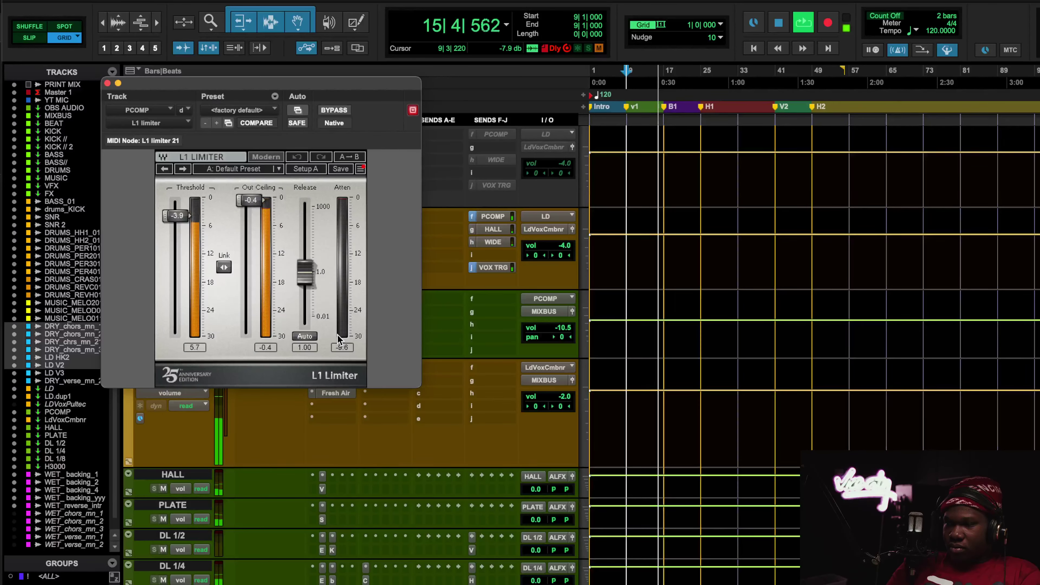
pyautogui.press('space')
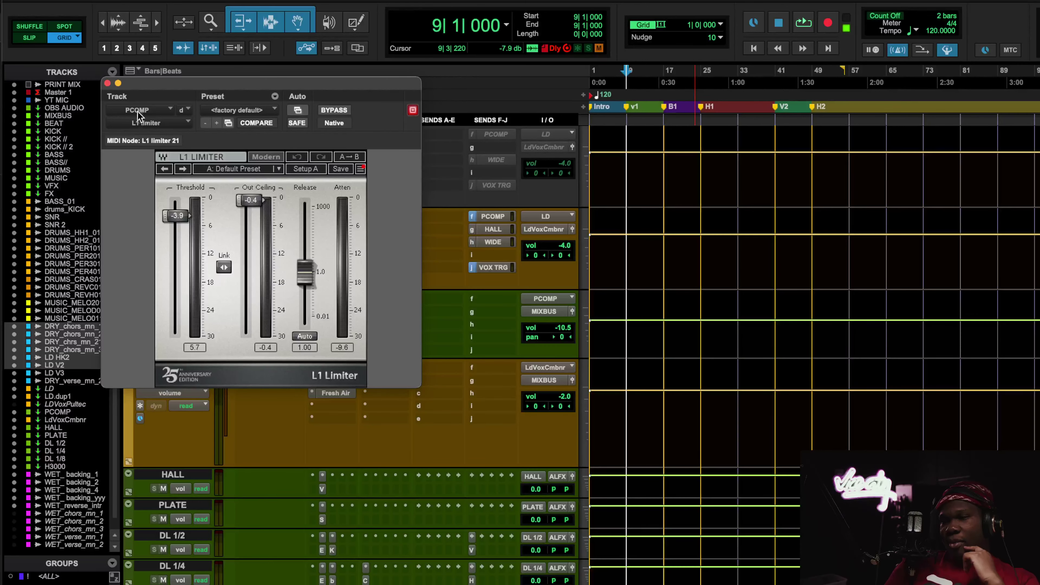
# - Close the L1 limiter and take a brief look at the Spectre plug-in on LdVoxCmbnr
pyautogui.click(107, 83)
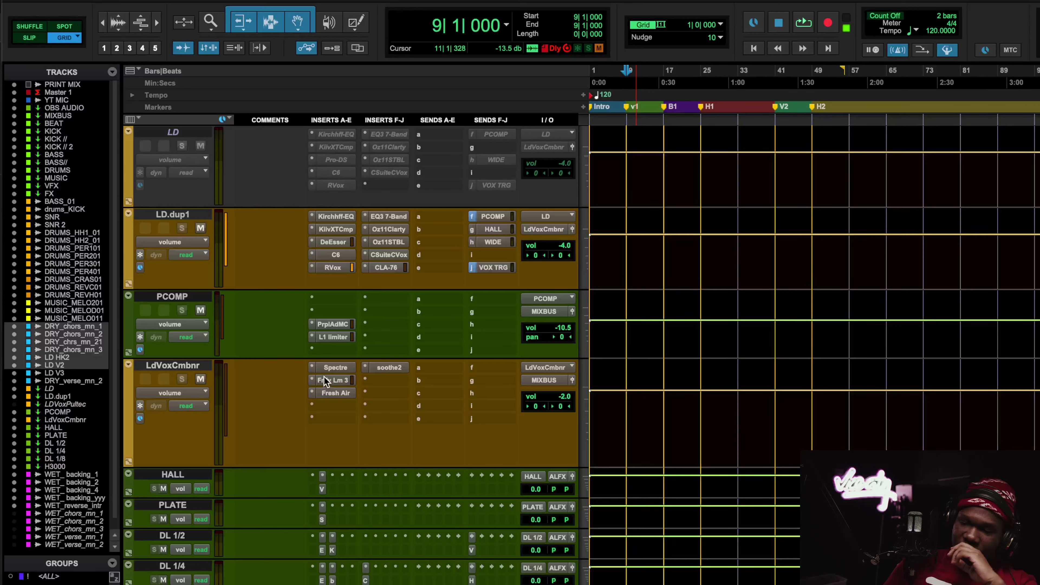
pyautogui.click(336, 367)
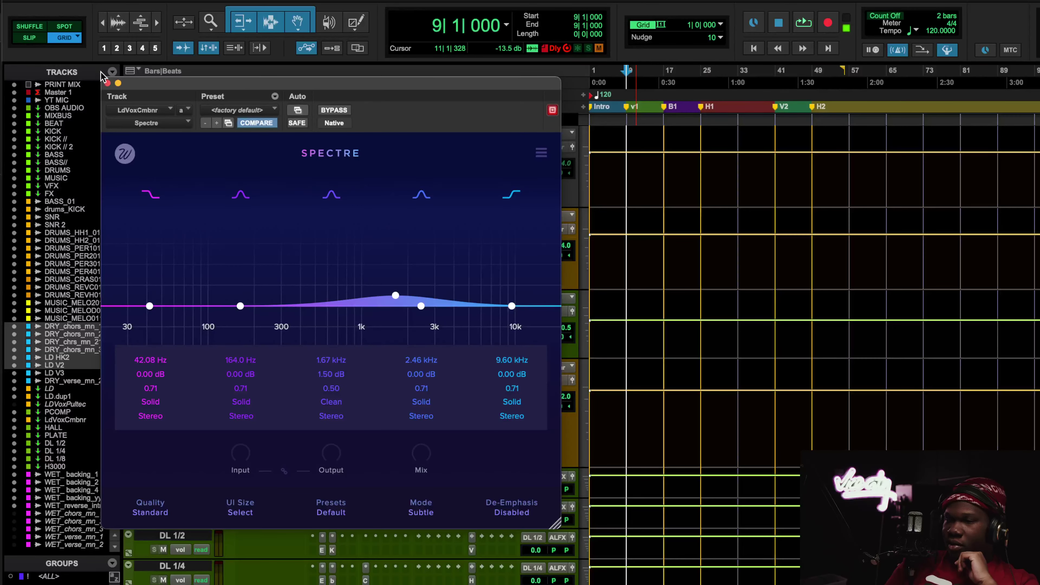
pyautogui.click(108, 83)
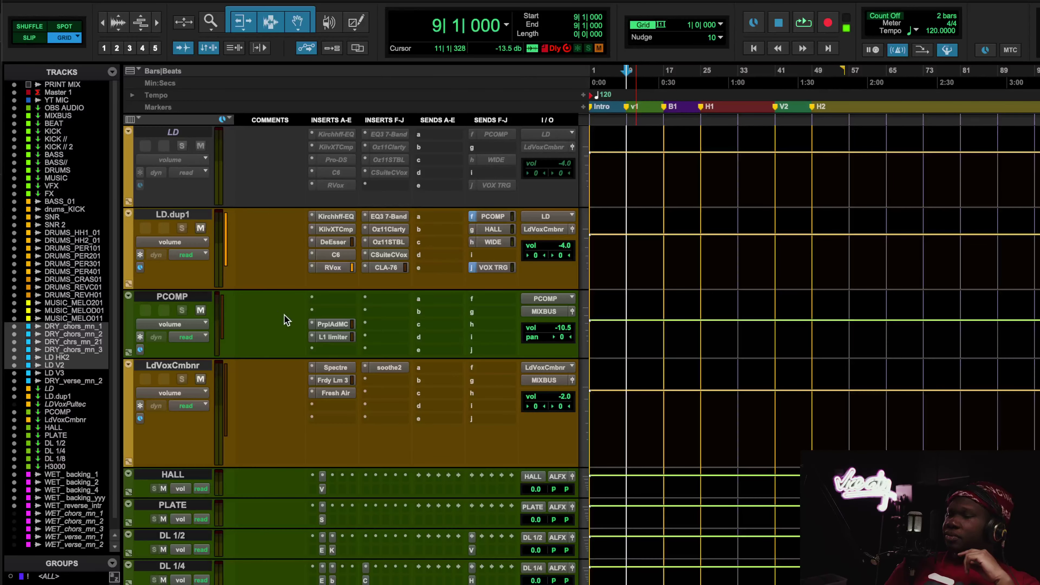
# - Play from bar 9 with Spectre on LdVoxCmbnr bypassed and re-enabled to compare, stop playback and close the plug-in
pyautogui.click(341, 371)
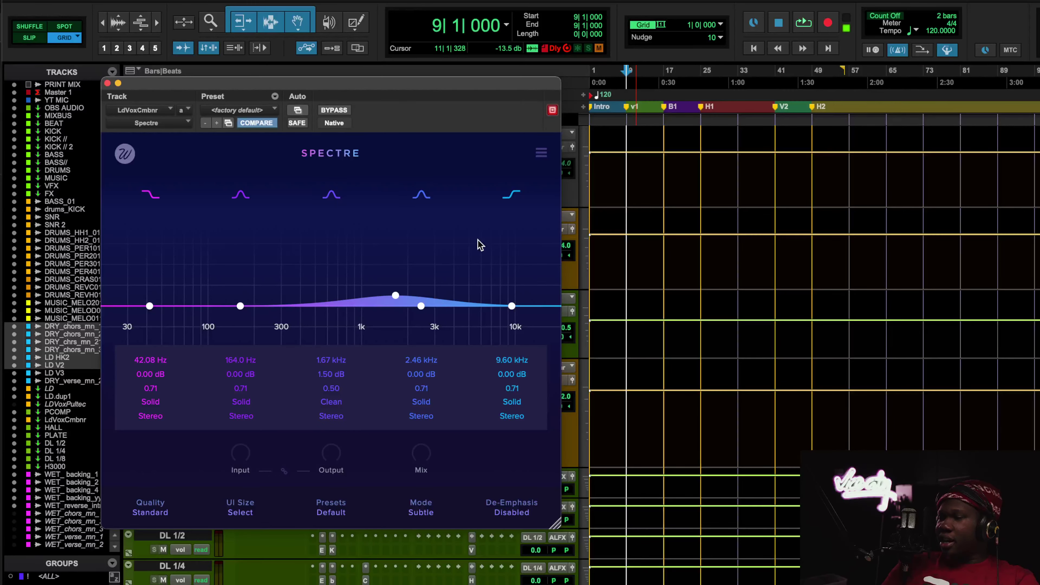
pyautogui.press('space')
pyautogui.click(337, 110)
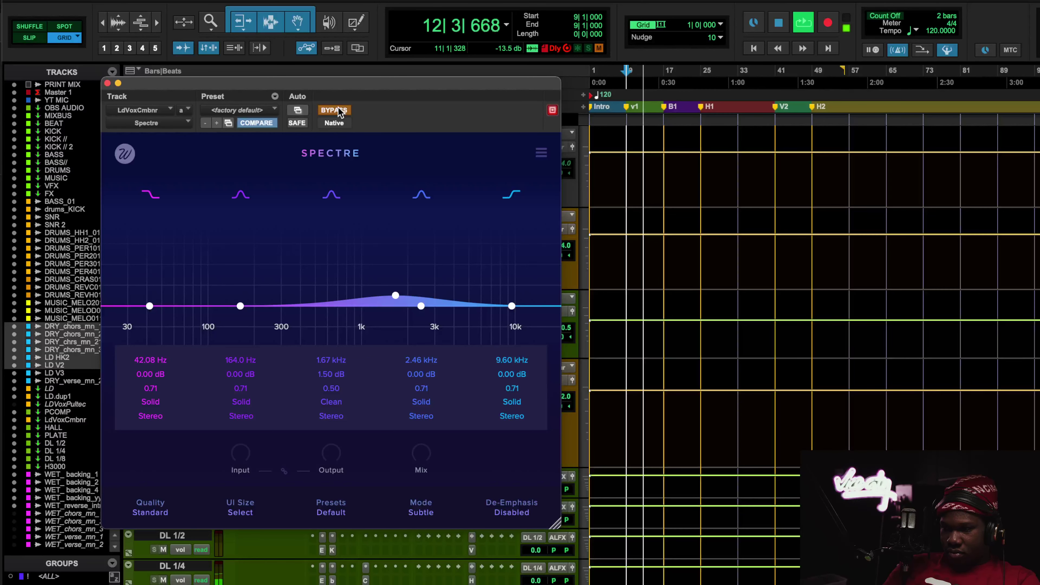
pyautogui.click(337, 111)
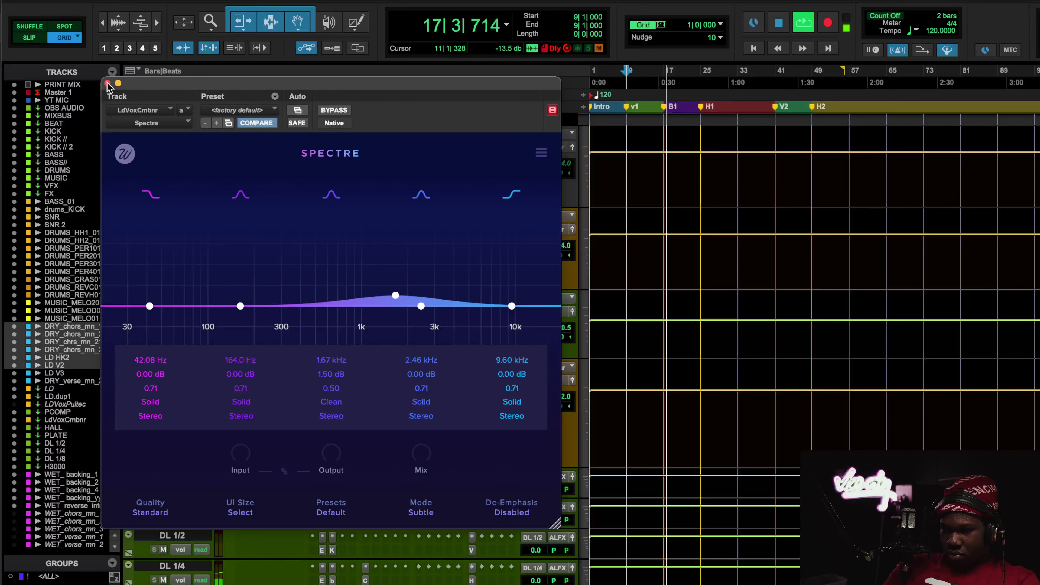
pyautogui.press('space')
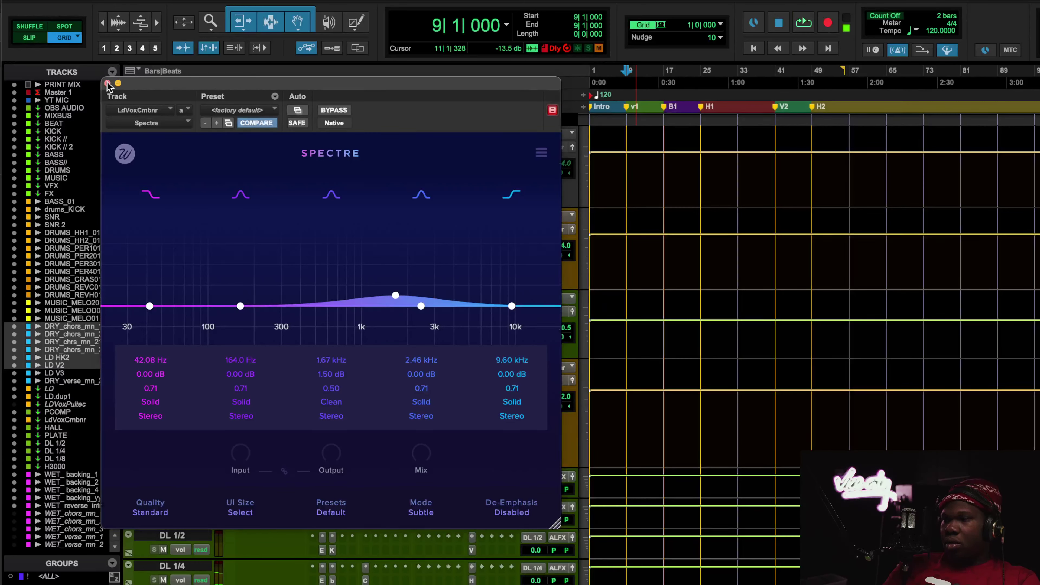
pyautogui.click(107, 83)
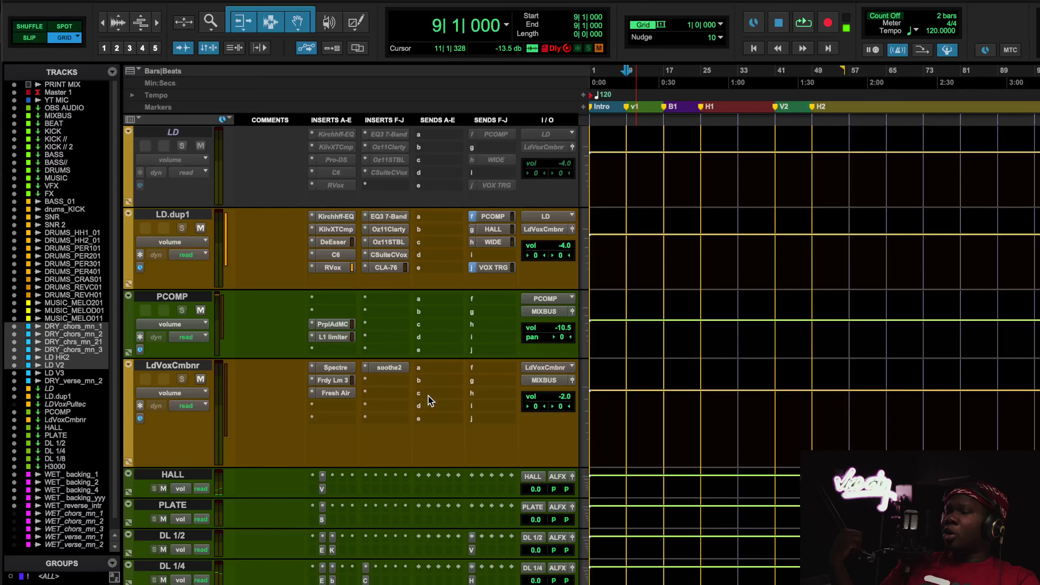
# - Examine the Faraday Limiter settings on LdVoxCmbnr and look through the music and vocal tracks
pyautogui.click(349, 382)
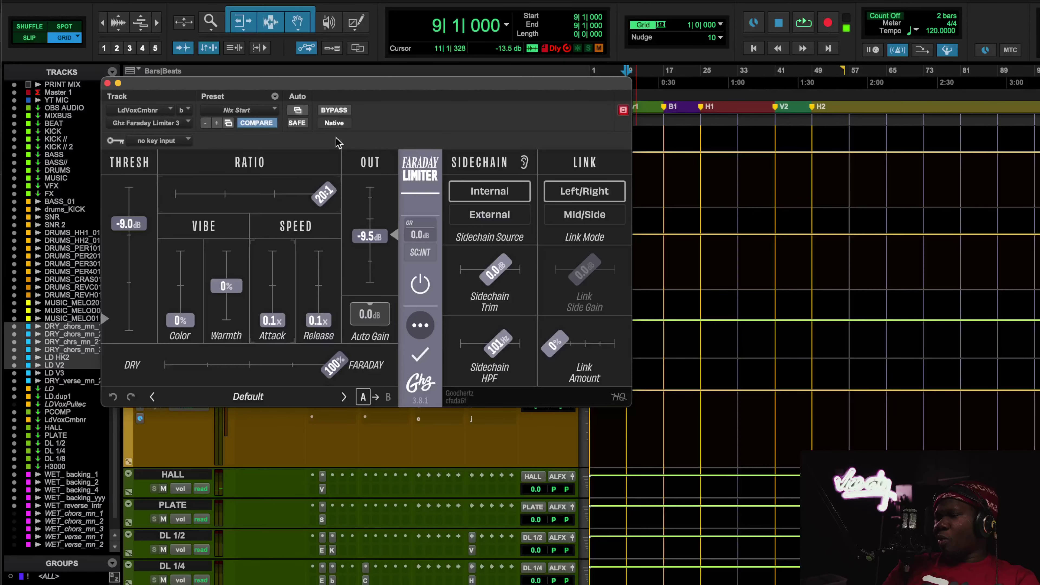
pyautogui.keyDown('alt'); pyautogui.scroll(2, 737, 241); pyautogui.keyUp('alt')
pyautogui.scroll(4, 739, 243)
pyautogui.scroll(10, 739, 242)
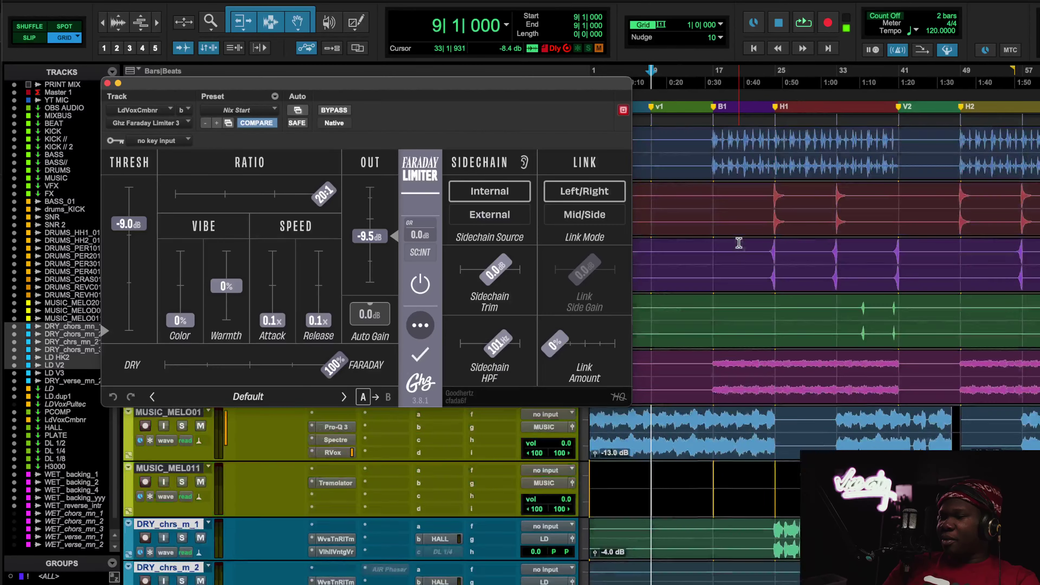
pyautogui.scroll(-5, 738, 240)
pyautogui.scroll(1, 738, 239)
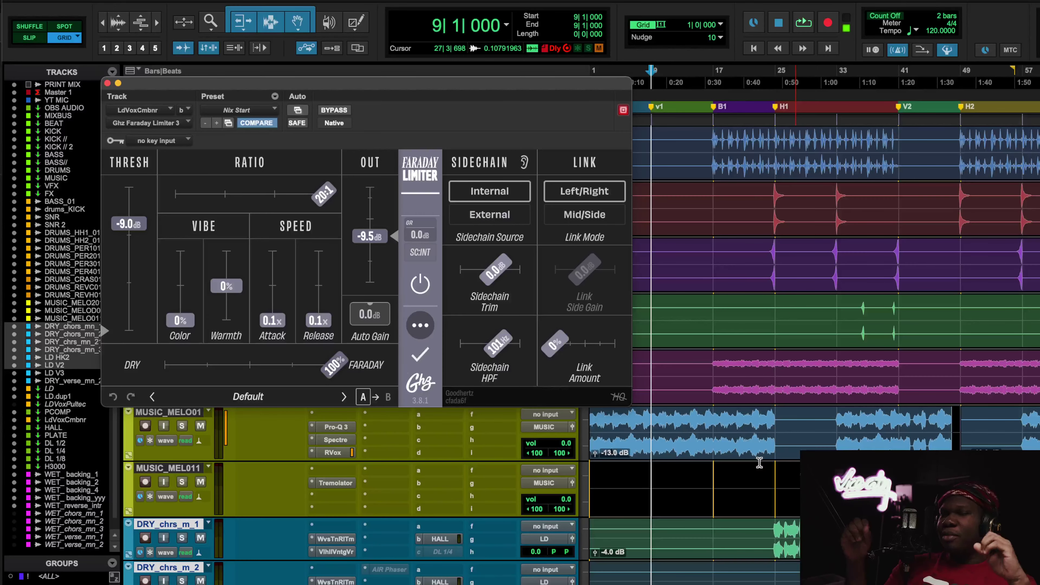
pyautogui.scroll(-10, 760, 463)
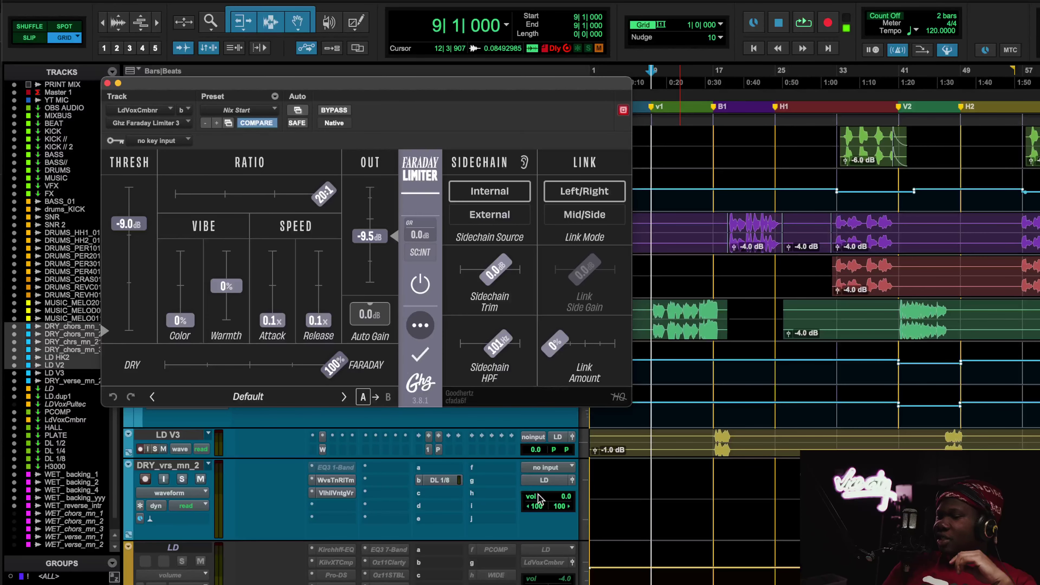
pyautogui.scroll(-8, 683, 523)
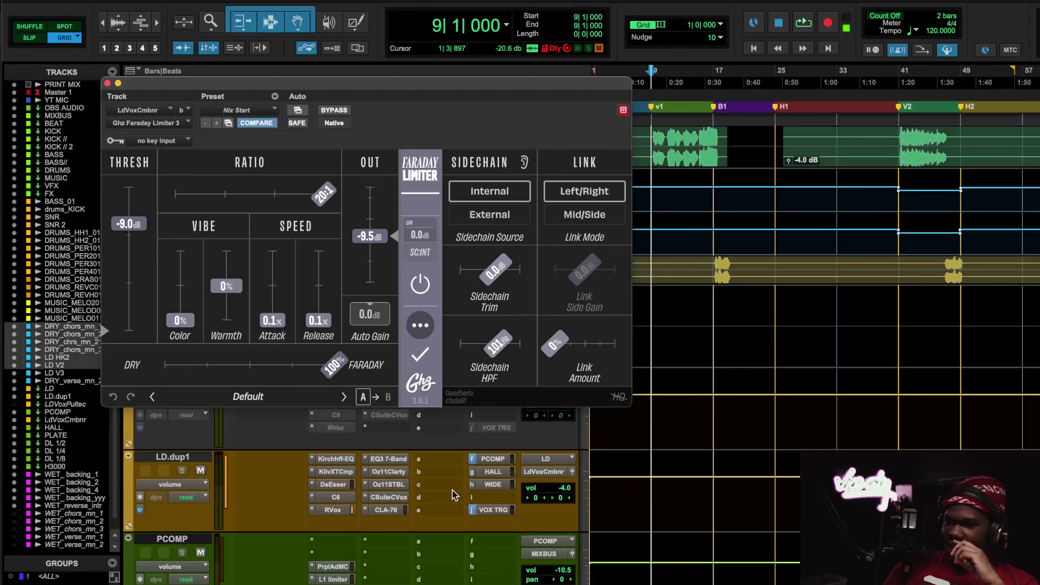
pyautogui.scroll(-4, 438, 540)
# - Examine the Fresh Air settings on LdVoxCmbnr and check its soothe2 insert
pyautogui.click(335, 506)
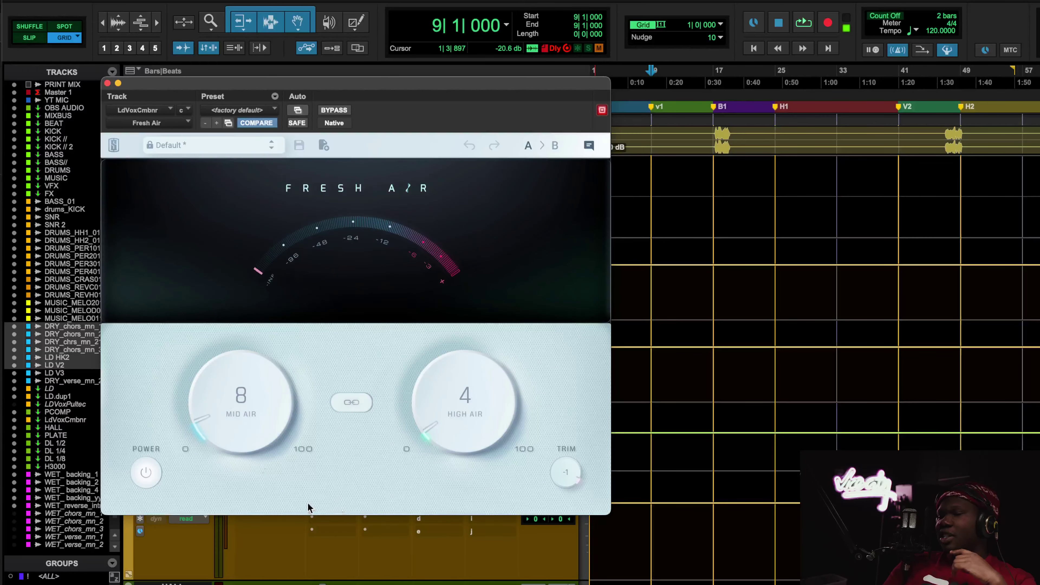
pyautogui.click(107, 83)
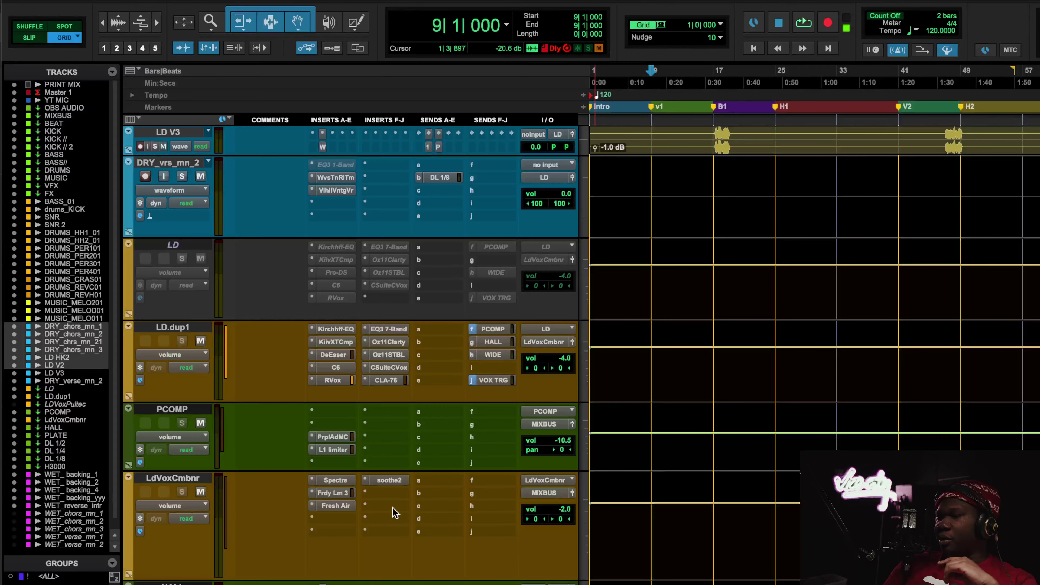
pyautogui.click(398, 484)
pyautogui.click(397, 484)
# - Review the EchoBoy, bx_bluechorus2 and Center plug-ins on the DL 1/4 delay track in turn, closing each one
pyautogui.scroll(-15, 338, 498)
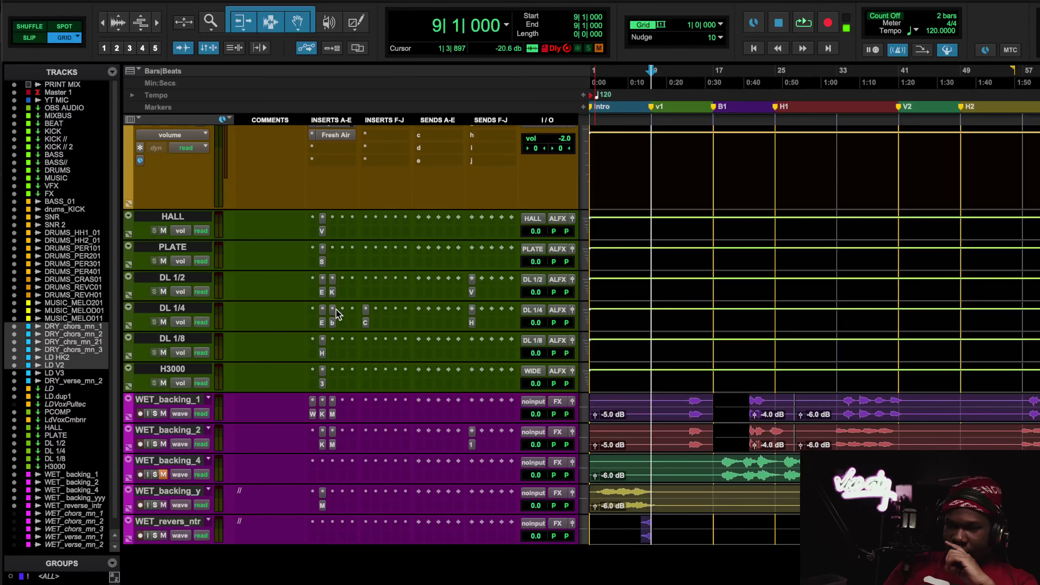
pyautogui.click(330, 322)
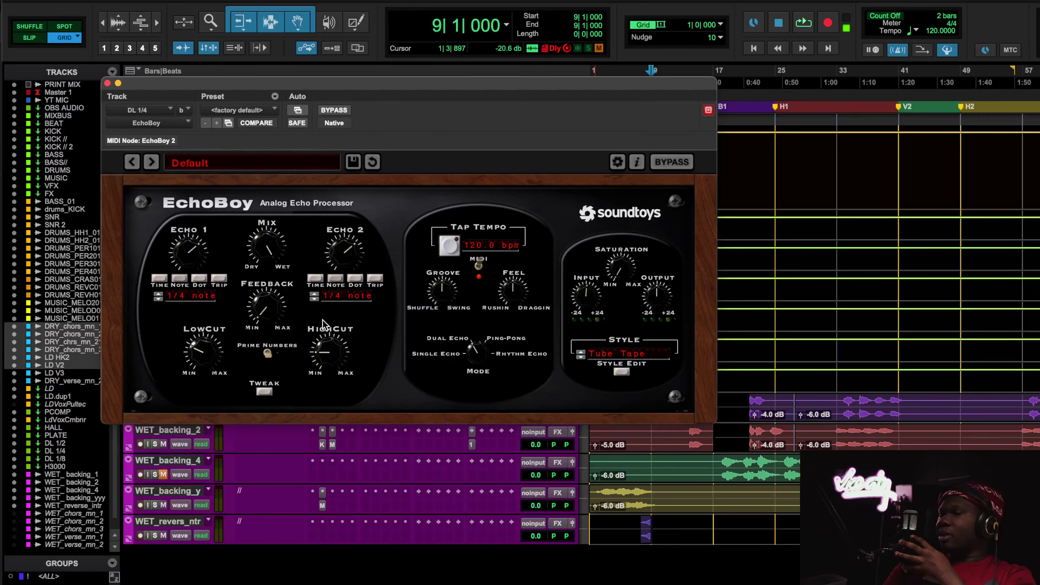
pyautogui.click(107, 83)
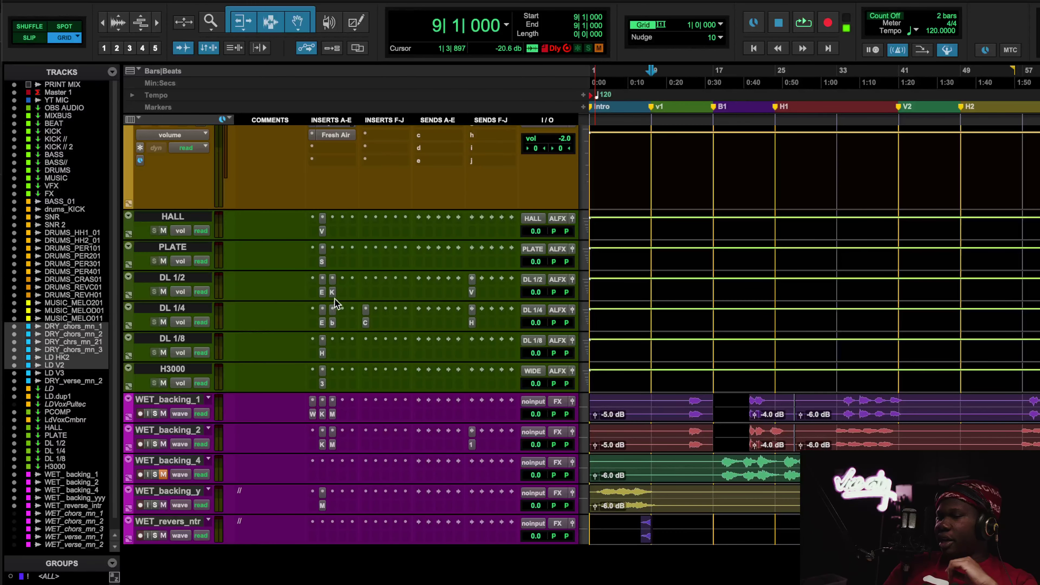
pyautogui.click(334, 324)
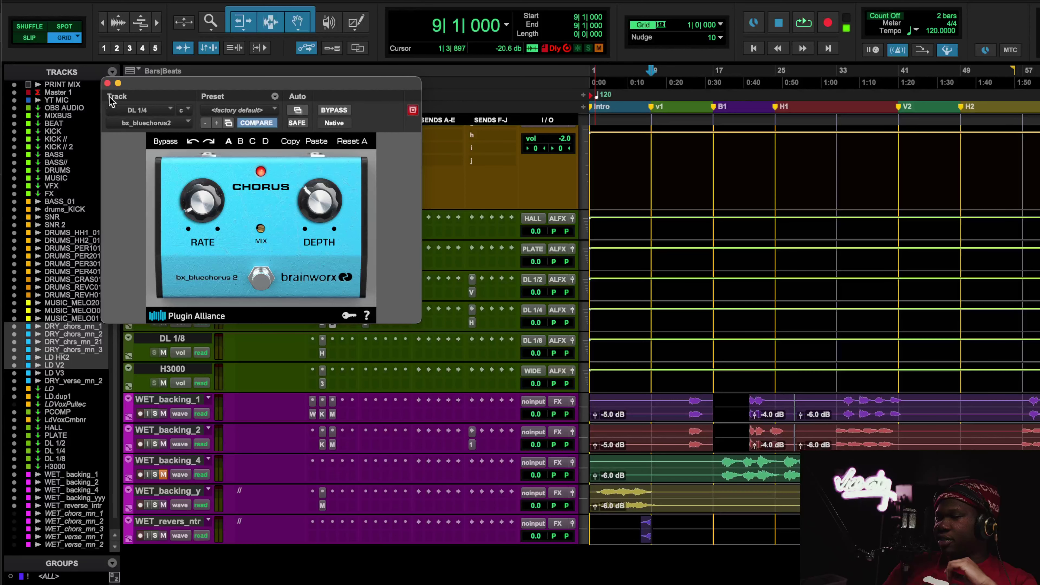
pyautogui.click(107, 83)
pyautogui.click(370, 344)
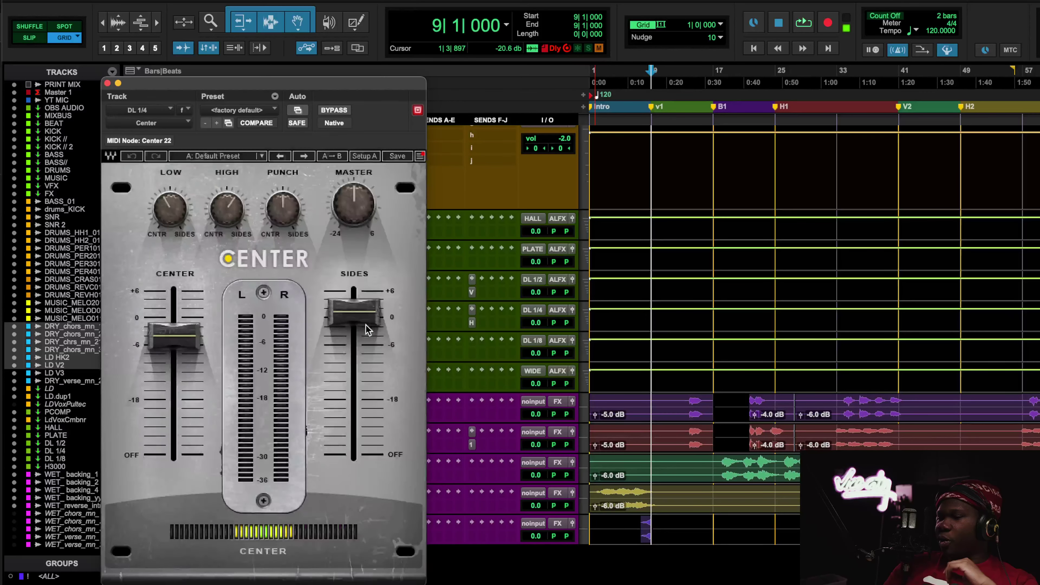
pyautogui.click(107, 83)
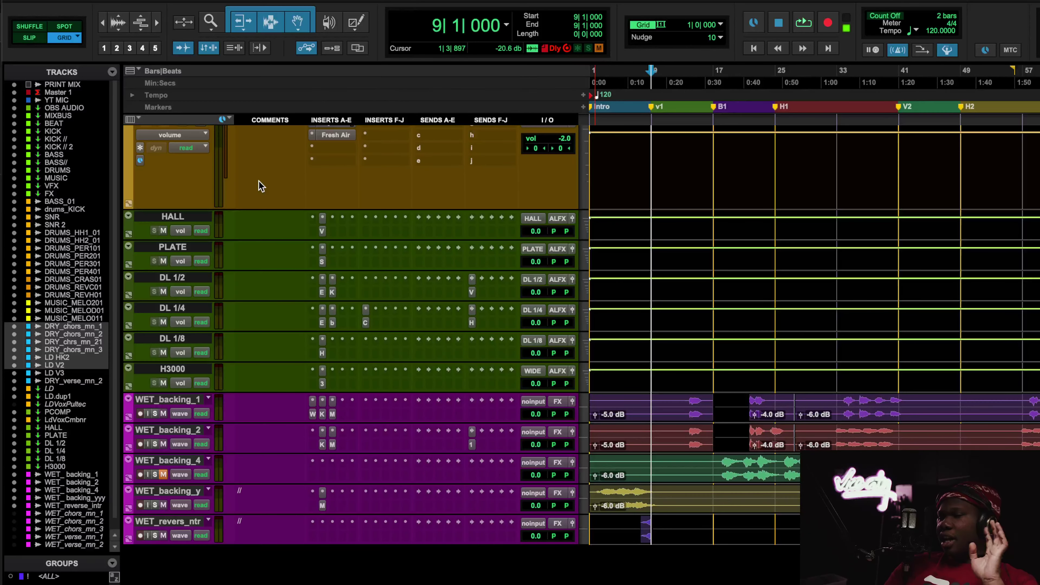
# - Review the Kirchhoff-EQ, Maag EQ4 and Waves Tune Real-Time inserts on WET_backing_1, plus the Kirchhoff-EQ on WET_backing_2
pyautogui.click(322, 413)
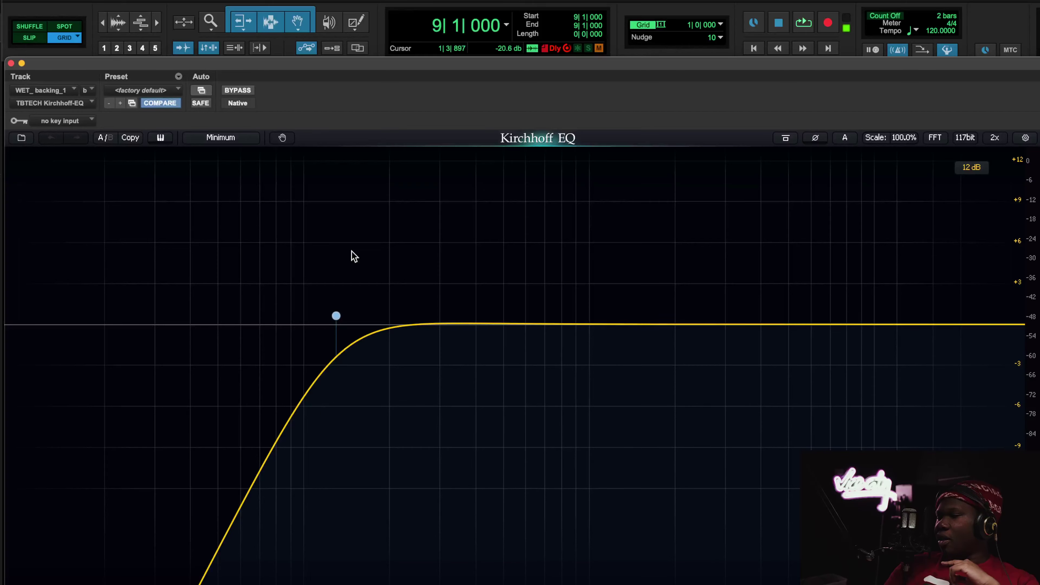
pyautogui.click(12, 63)
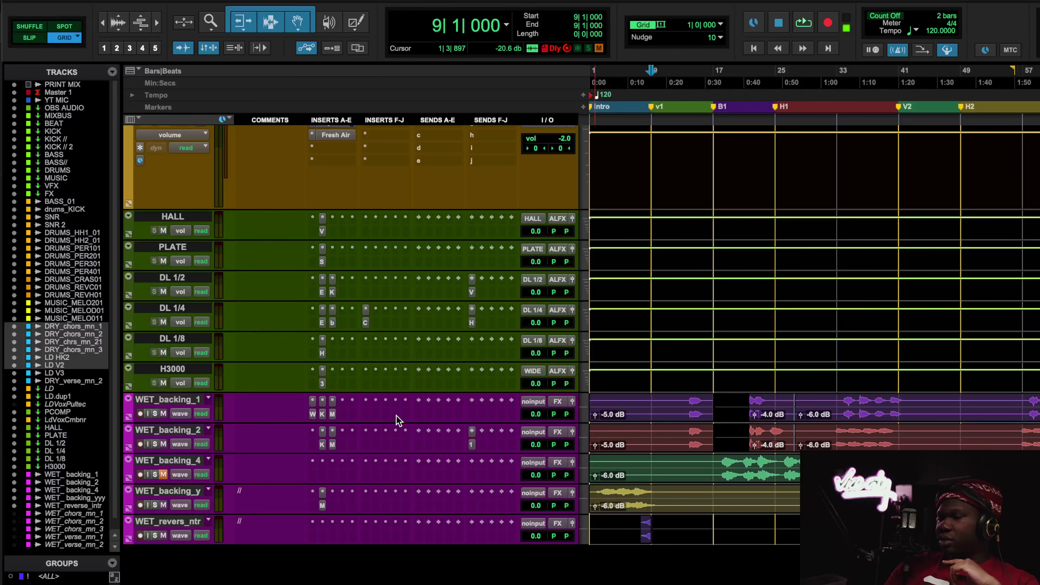
pyautogui.click(333, 414)
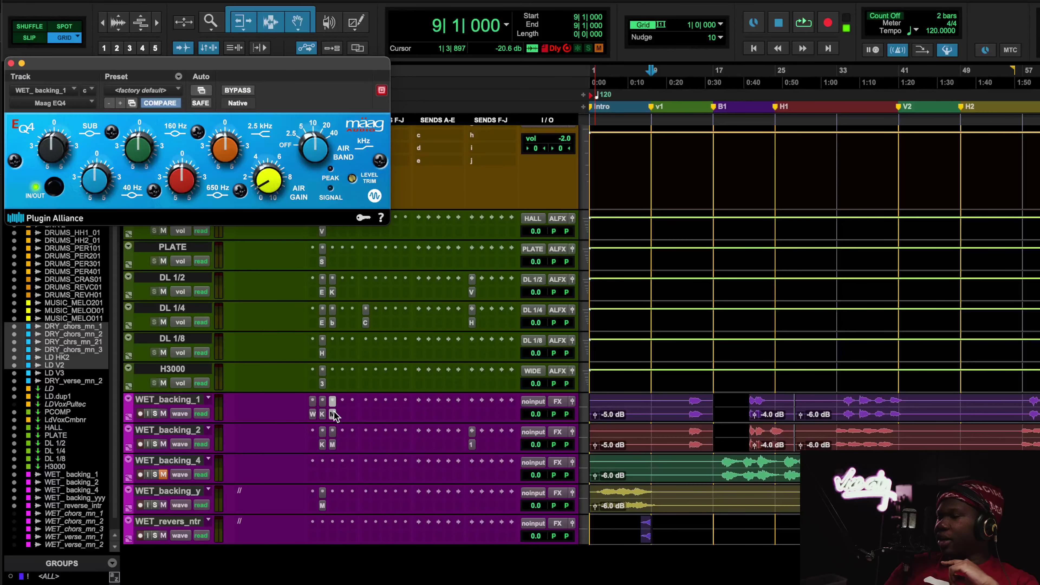
pyautogui.click(323, 444)
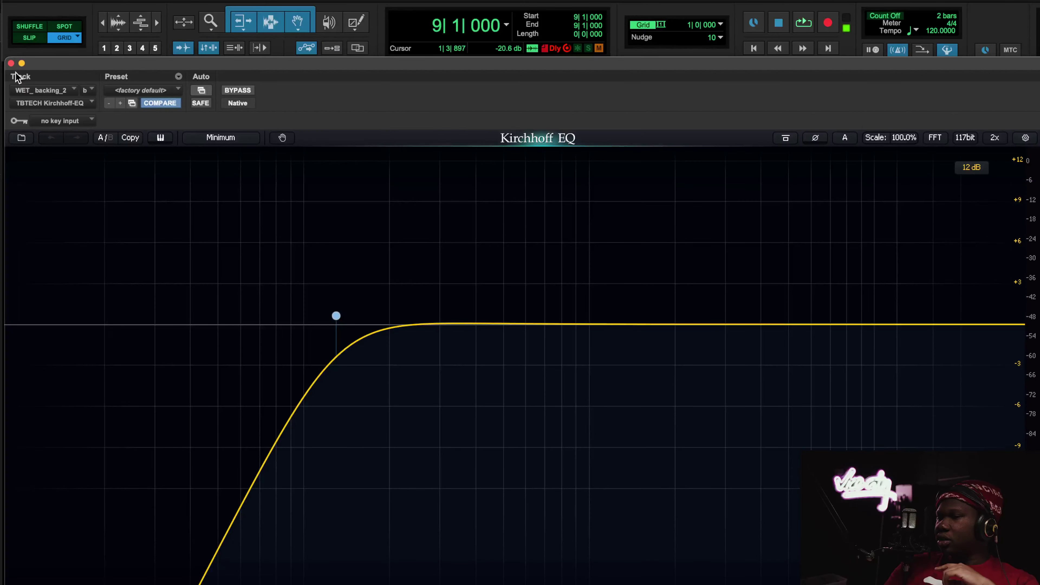
pyautogui.click(11, 63)
pyautogui.click(316, 416)
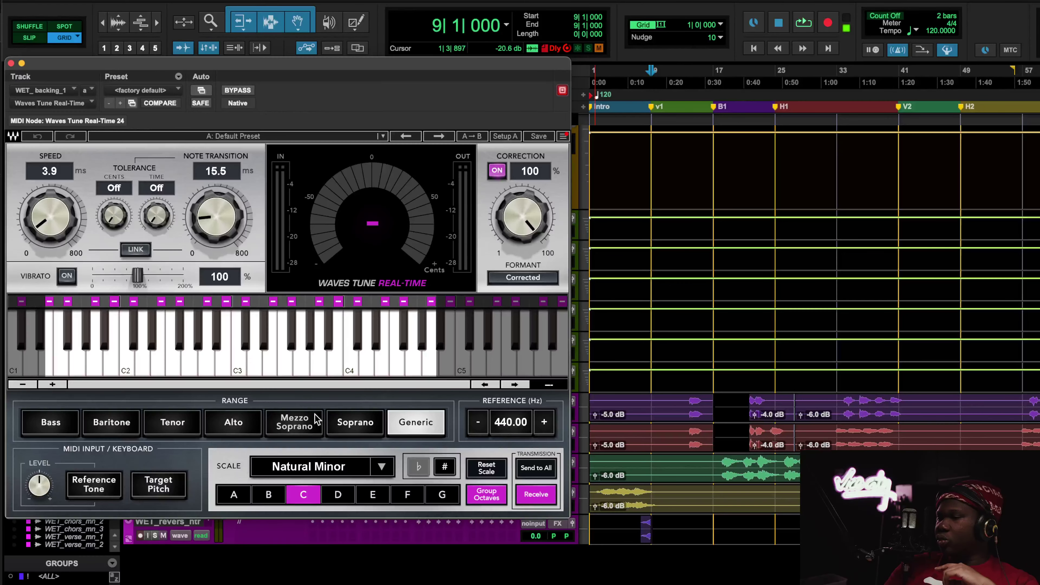
pyautogui.click(11, 63)
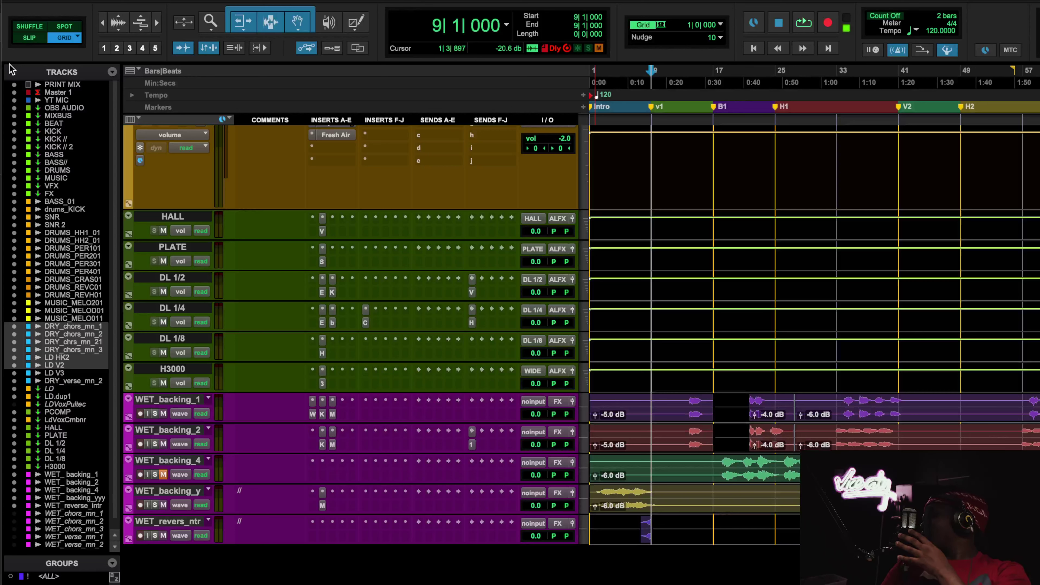
# - Play from bar 12, muting and unmuting LdVoxCmbnr to compare, and stop playback with PCOMP muted
pyautogui.click(673, 84)
pyautogui.press('space')
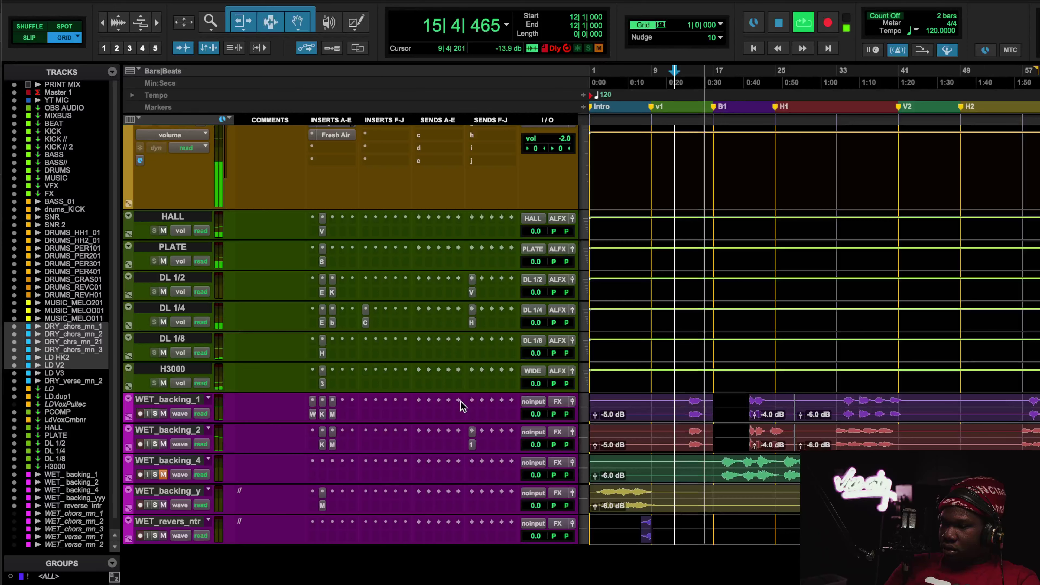
pyautogui.press('space')
pyautogui.press('space')
pyautogui.scroll(3, 166, 278)
pyautogui.click(200, 214)
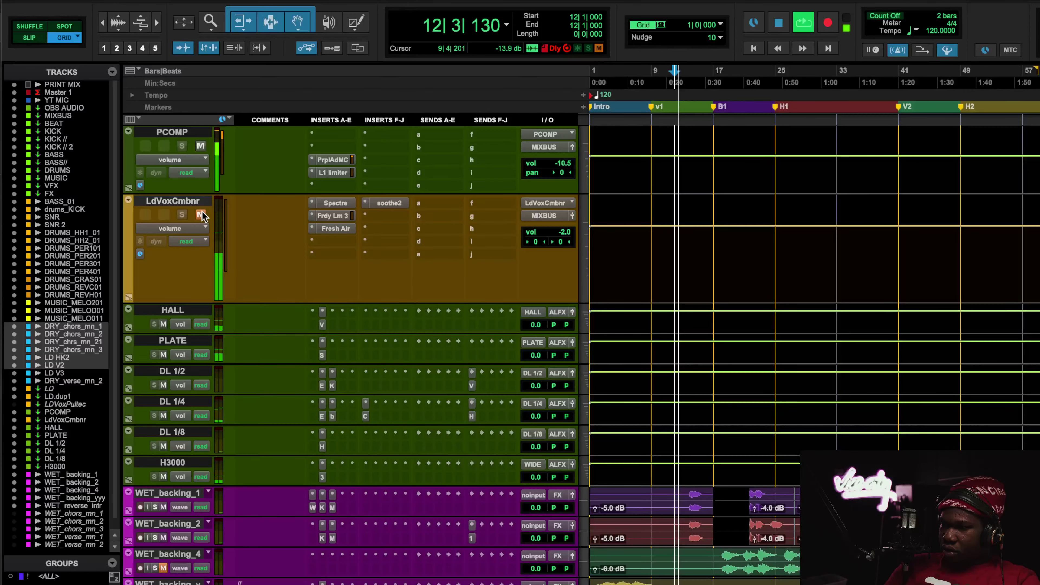
pyautogui.click(201, 215)
pyautogui.click(200, 146)
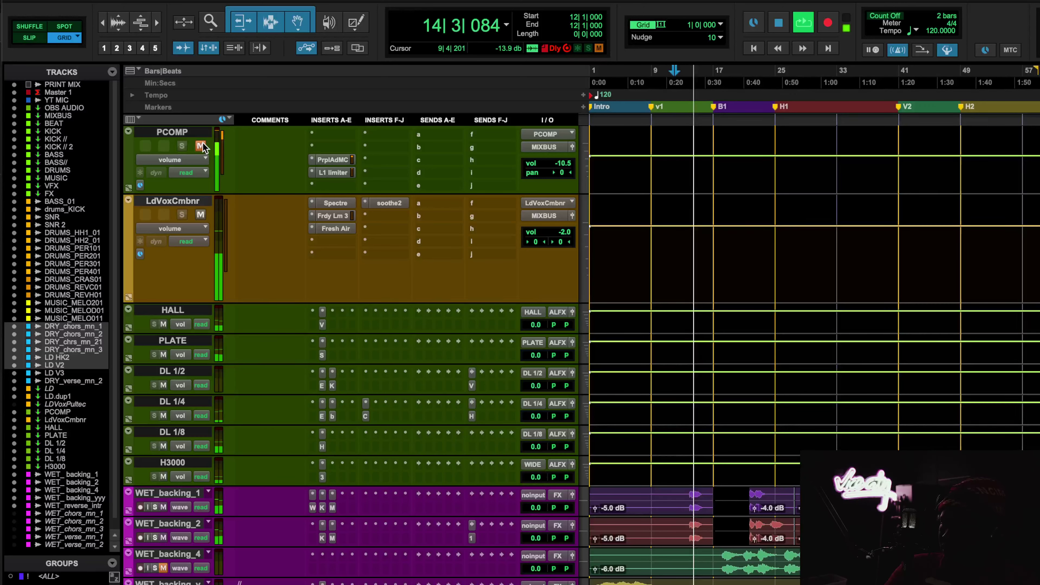
pyautogui.press('space')
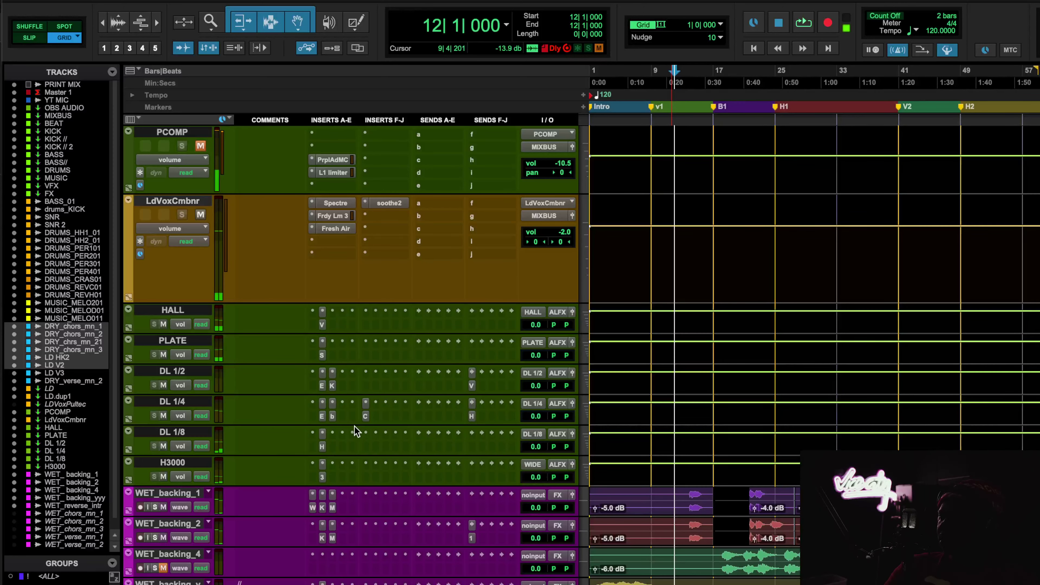
# - Examine the Maag EQ4 settings on WET_backing_1 and on WET_backing_yyy
pyautogui.click(333, 508)
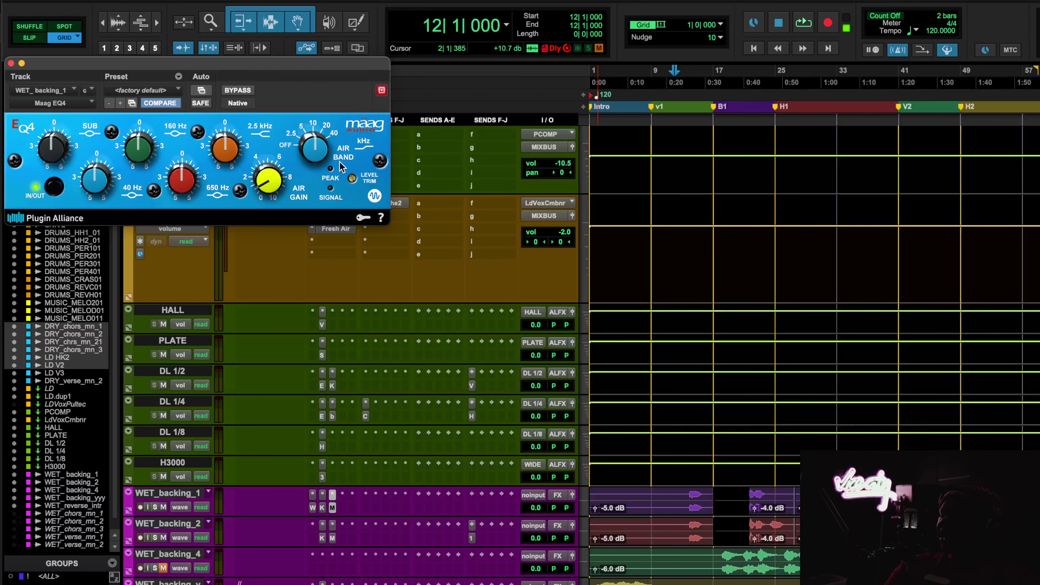
pyautogui.moveTo(269, 180)
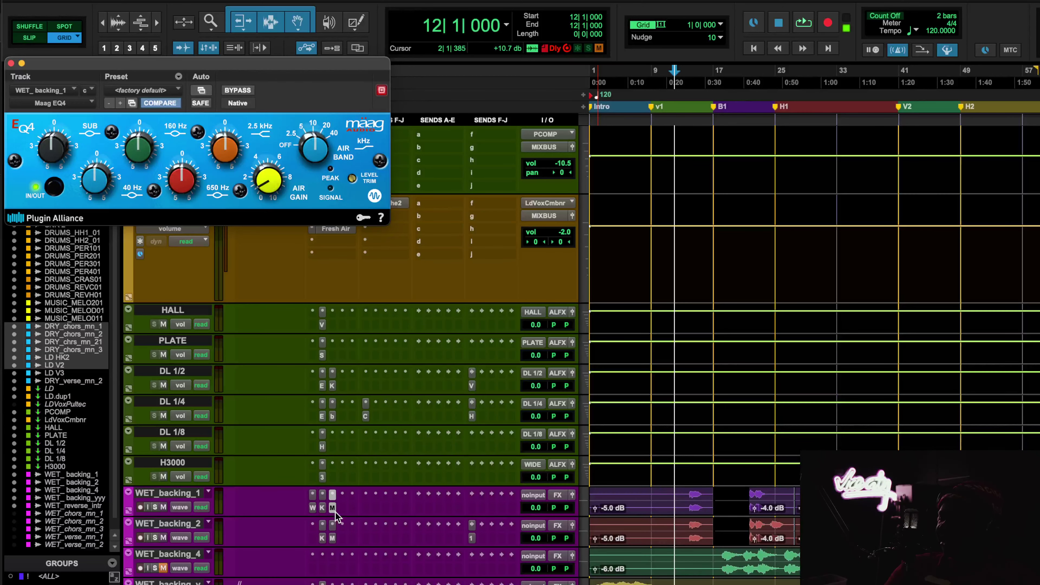
pyautogui.scroll(-4, 330, 517)
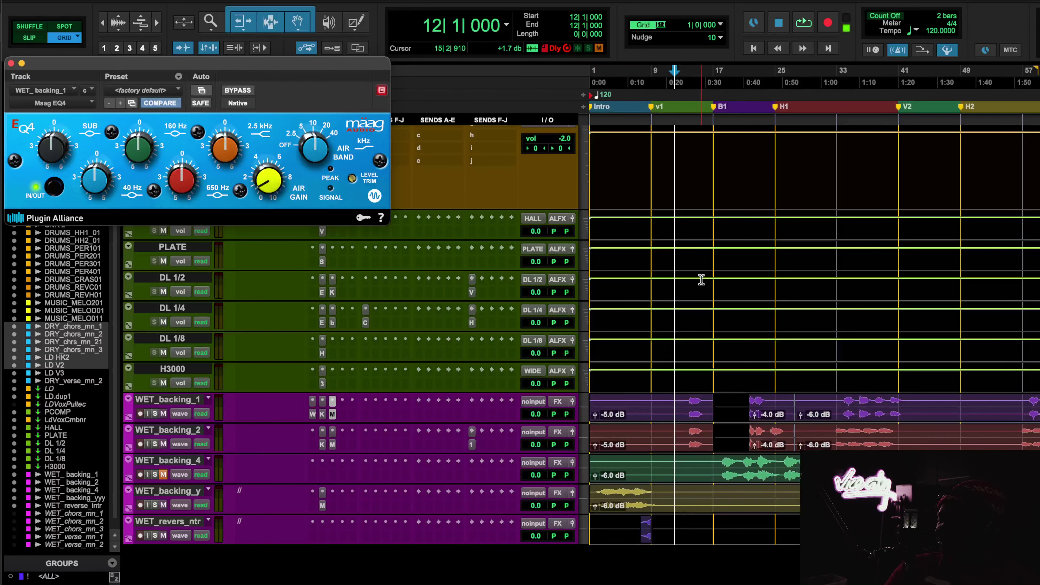
pyautogui.click(323, 506)
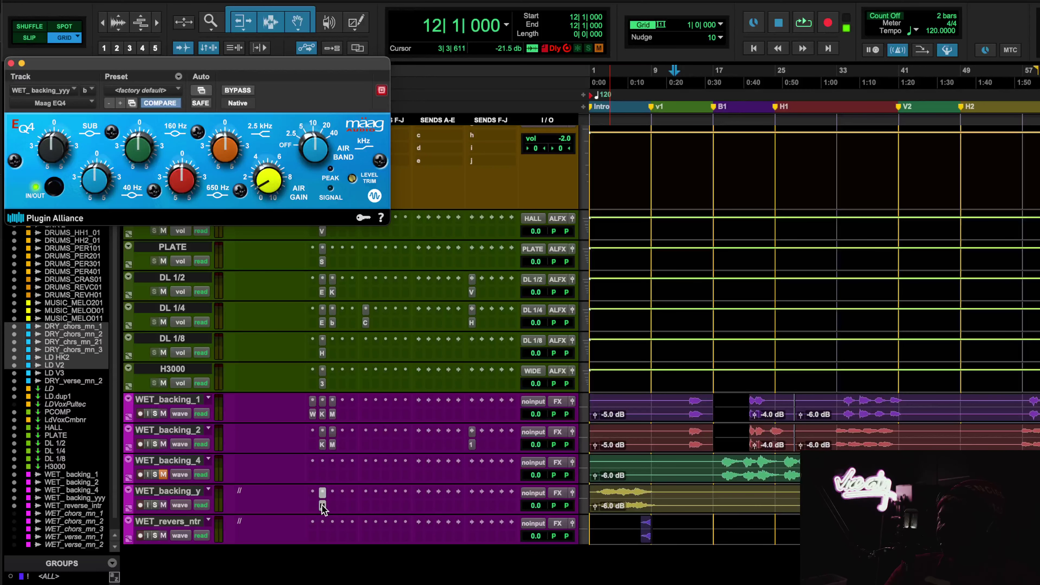
# - Play the intro from bar 6 and again from bar 3, bypassing and re-enabling the Maag EQ4 on WET_backing_yyy to compare
pyautogui.click(627, 90)
pyautogui.press('space')
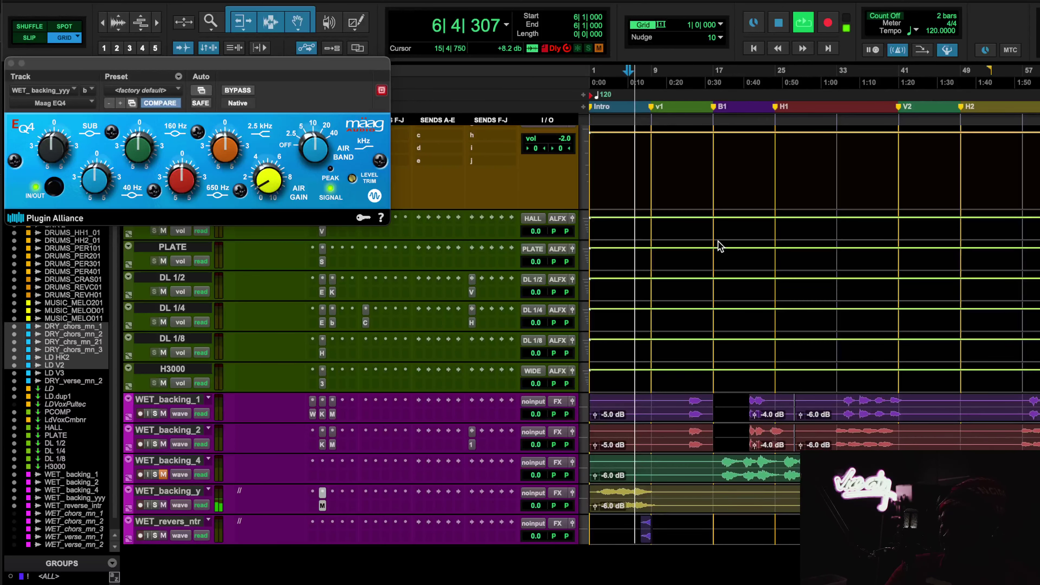
pyautogui.press('r')
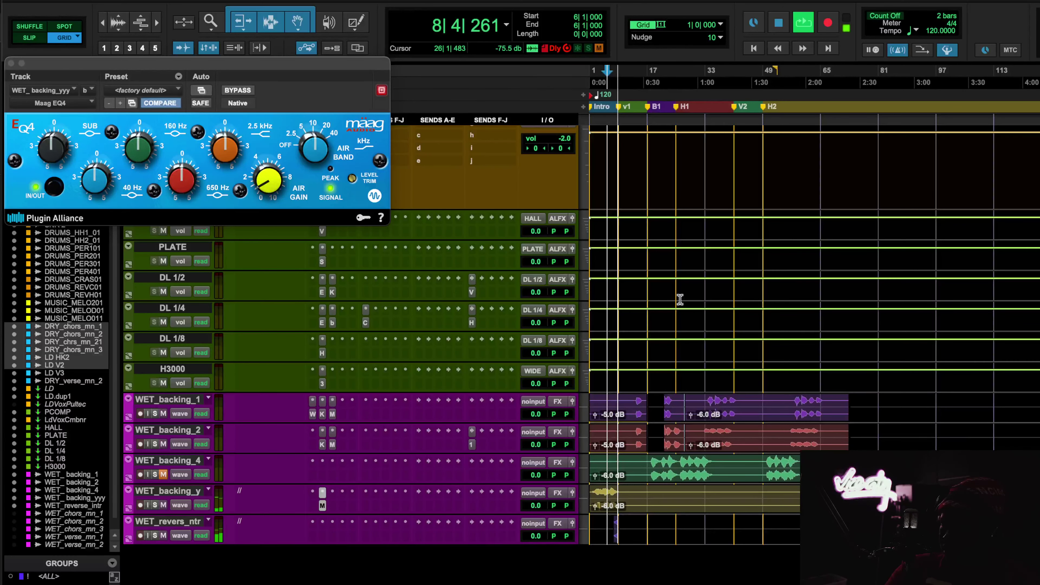
pyautogui.click(595, 81)
pyautogui.click(232, 91)
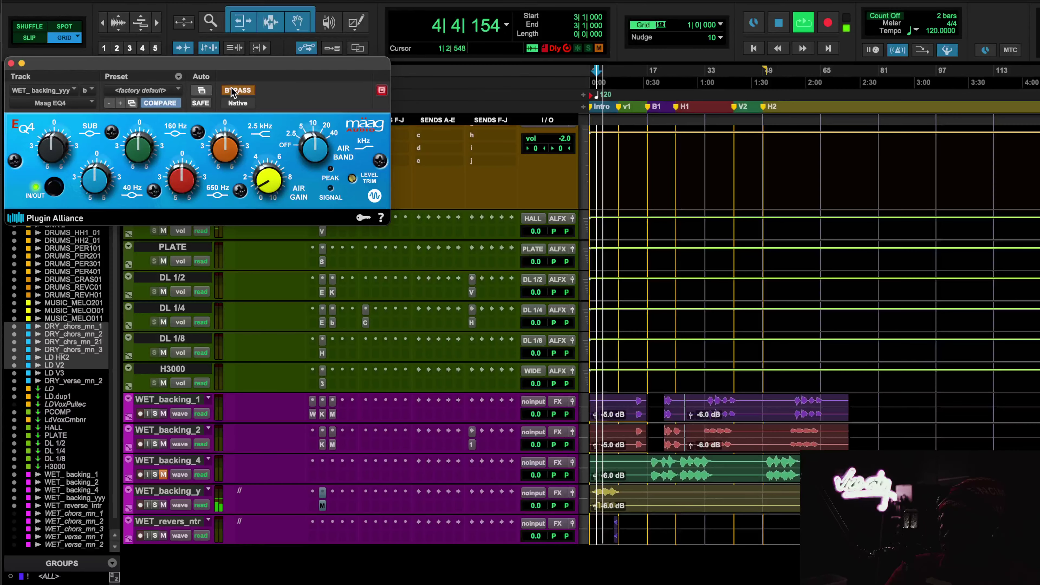
pyautogui.click(232, 91)
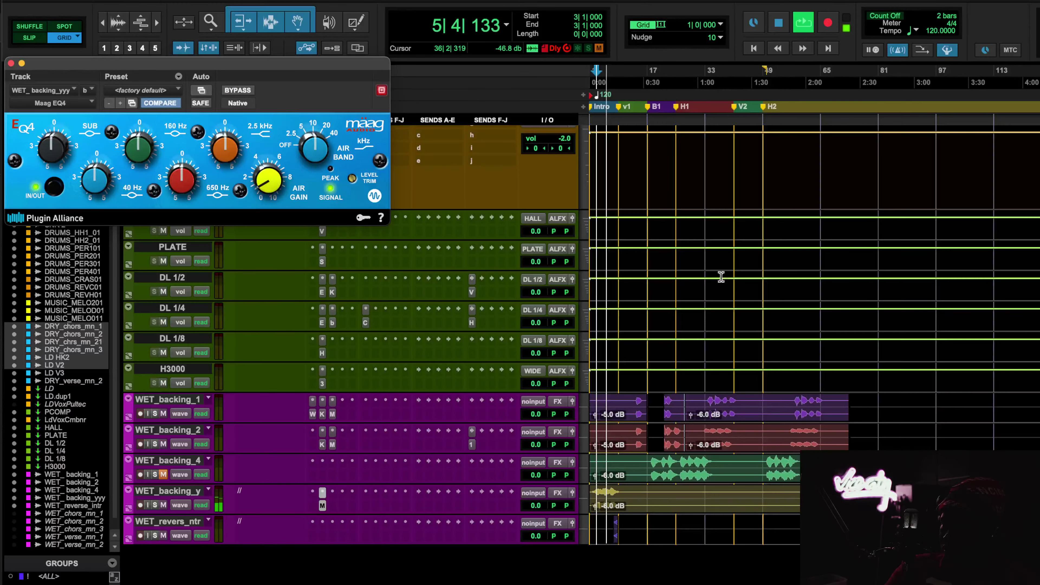
# - Look over the music and lead vocal tracks during playback, return to the backing vocals' intro section and stop playback
pyautogui.scroll(10, 721, 277)
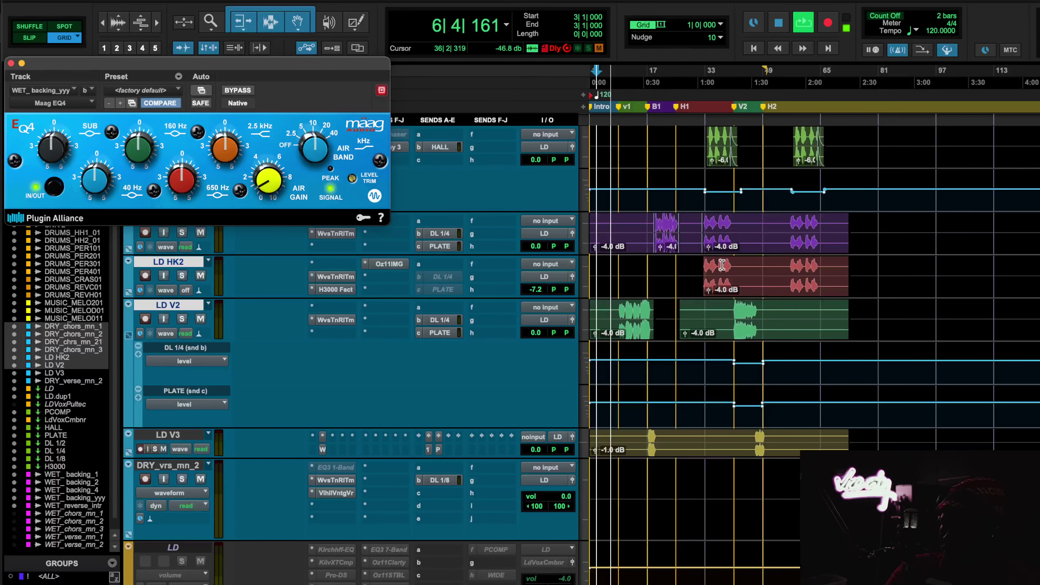
pyautogui.scroll(8, 721, 264)
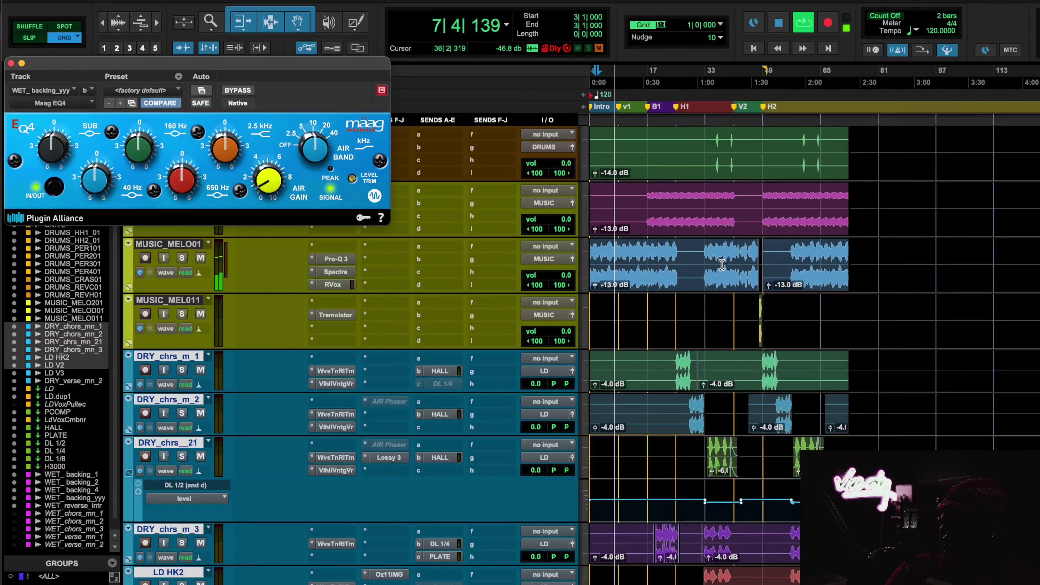
pyautogui.scroll(-15, 721, 264)
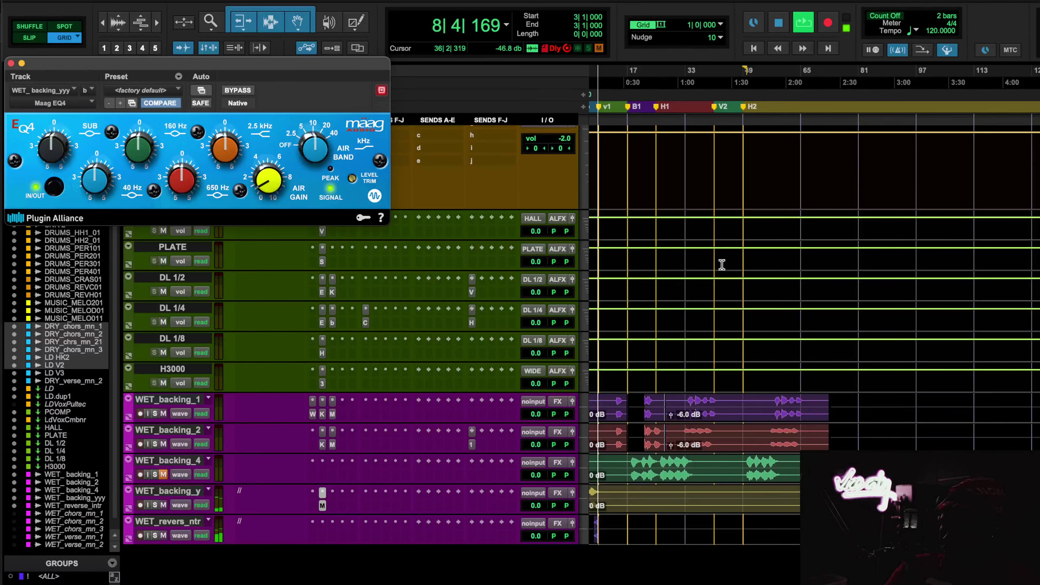
pyautogui.press('super+bracketright')
pyautogui.press('super+bracketright')
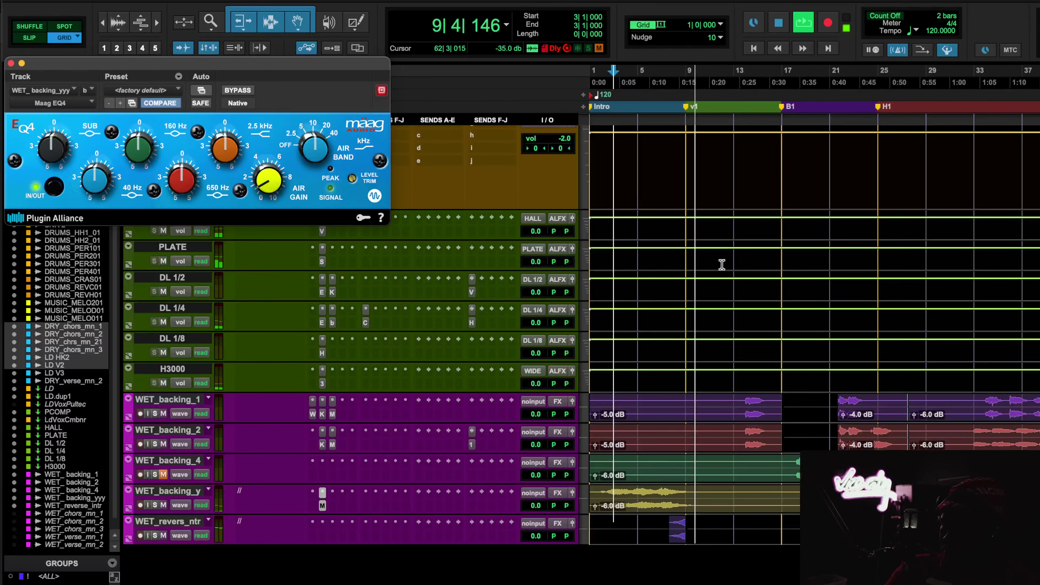
pyautogui.press('space')
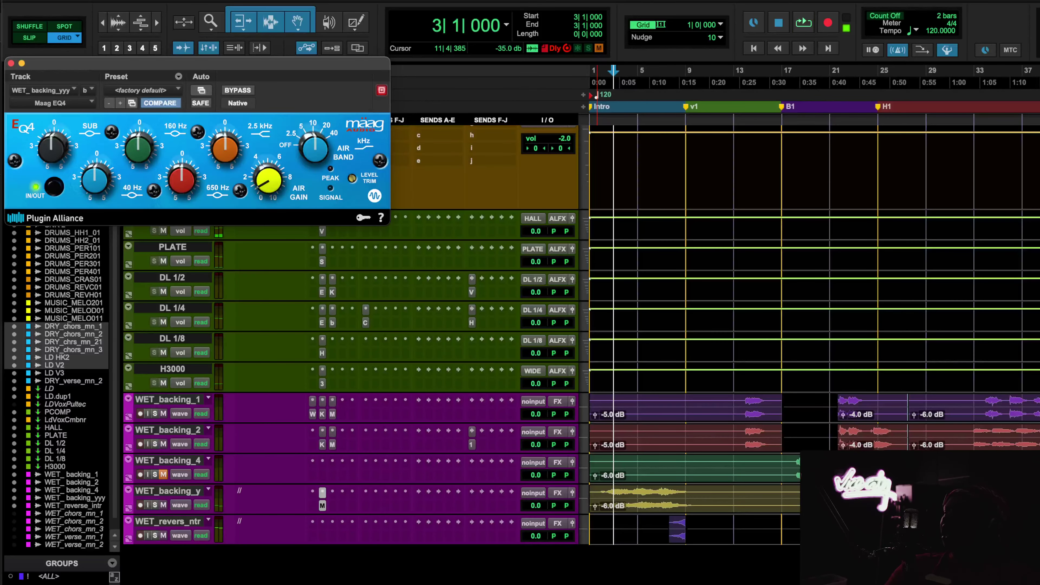